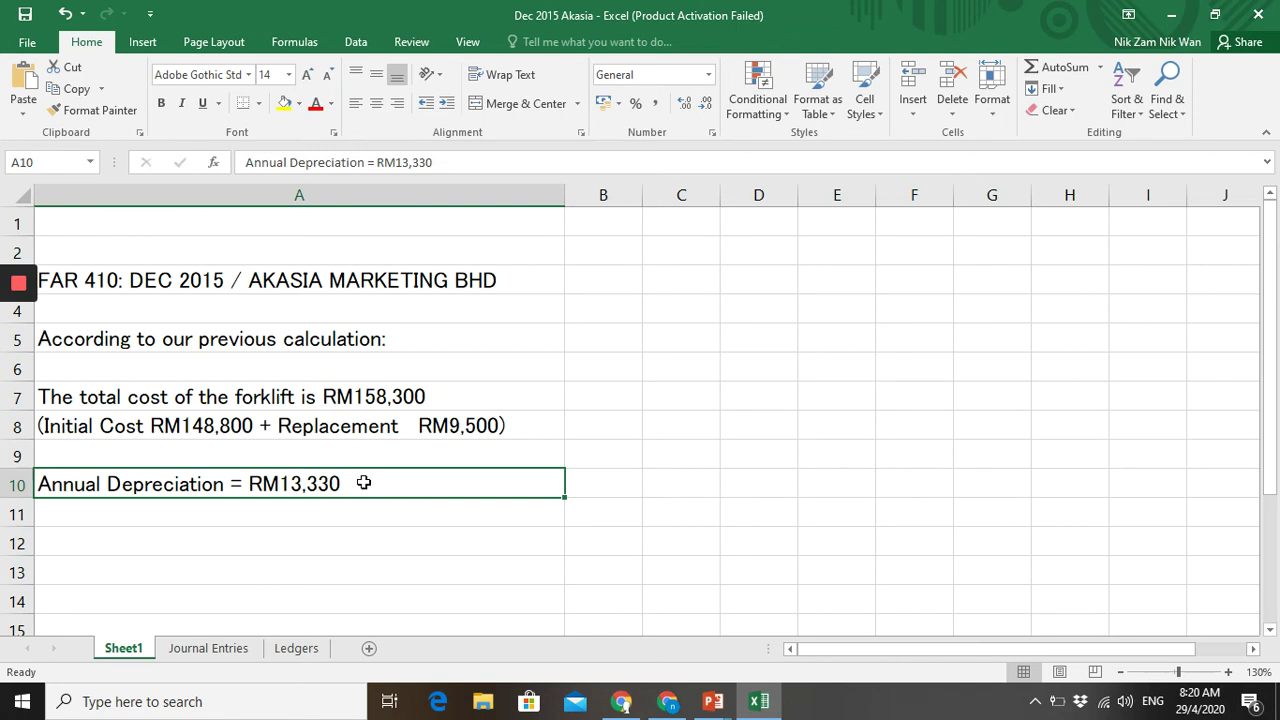
- Review the Journal Entries sheet, then examine the forklift cost and accumulated depreciation accounts on the Ledgers sheet
{"action": "left_click", "coordinate": [236, 654]}
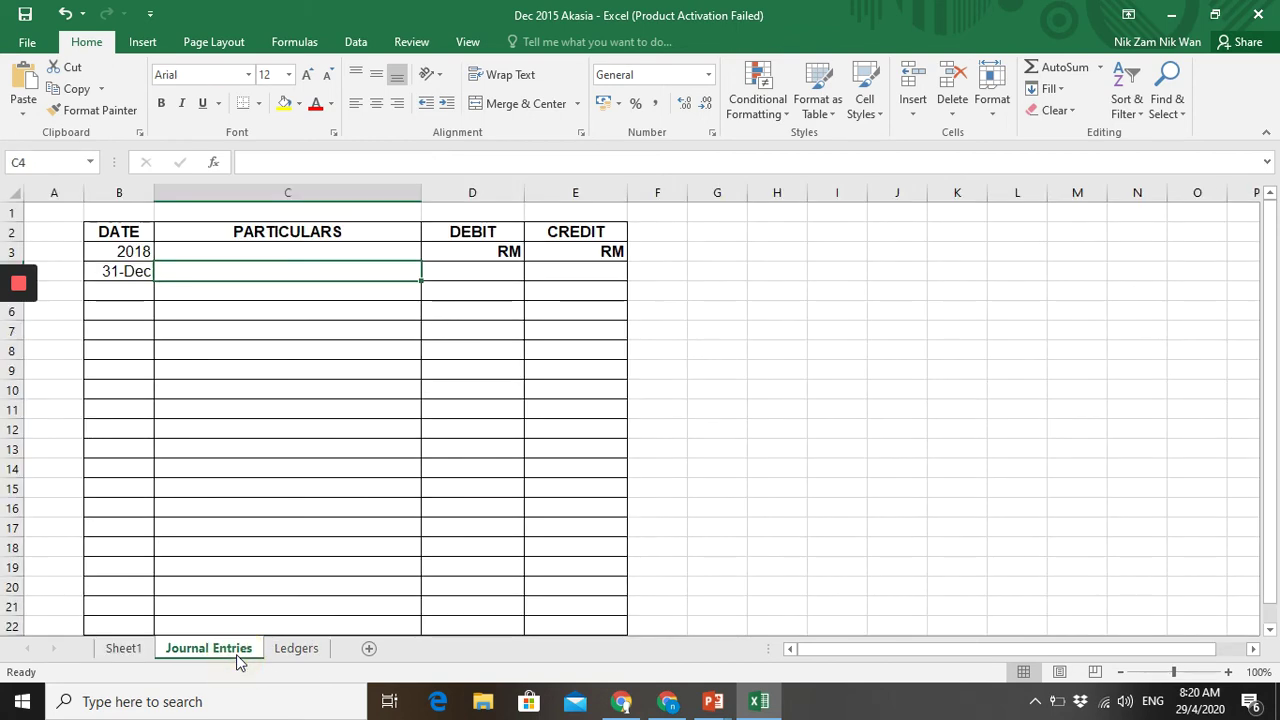
{"action": "left_click", "coordinate": [299, 651]}
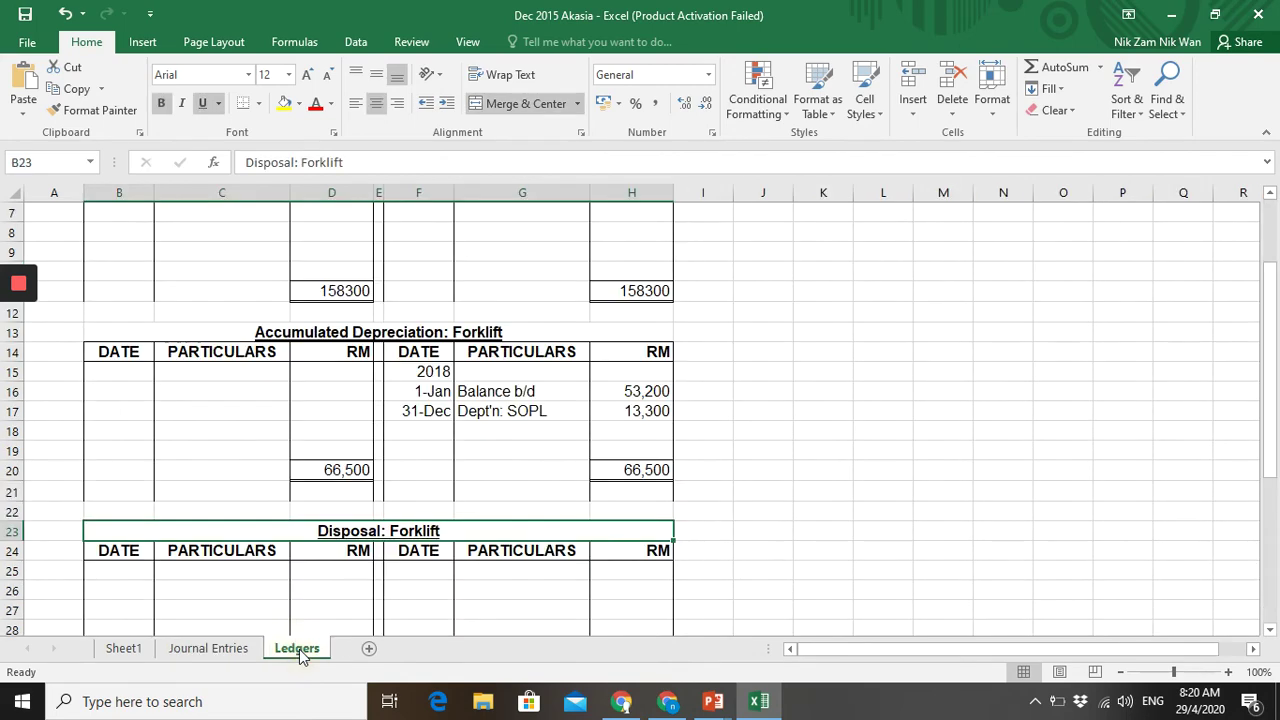
{"action": "left_click", "coordinate": [1270, 196]}
{"action": "left_click", "coordinate": [1270, 196]}
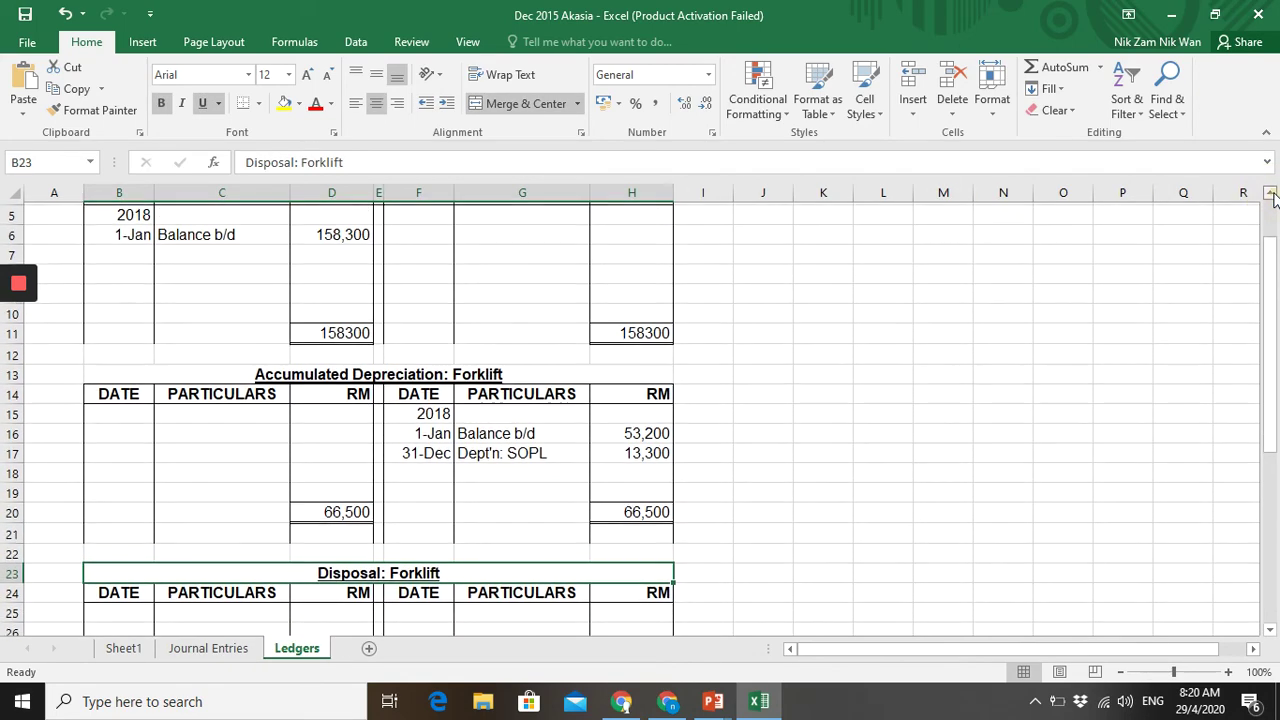
{"action": "left_click", "coordinate": [1270, 196]}
{"action": "left_click", "coordinate": [1270, 196]}
{"action": "left_click", "coordinate": [1270, 196]}
{"action": "left_click", "coordinate": [1270, 196]}
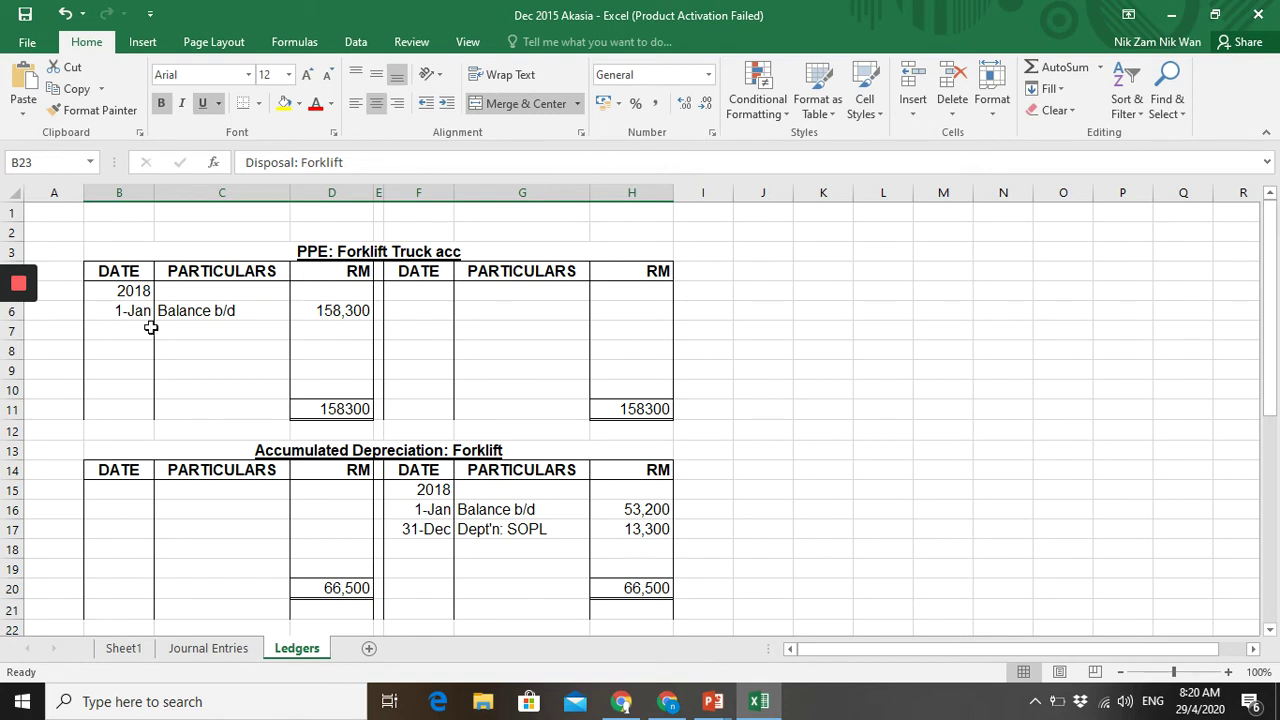
- Add the note "4 years" beside the 1-Jan Balance b/d amount in the Accumulated Depreciation: Forklift ledger
{"action": "mouse_move", "coordinate": [20, 330]}
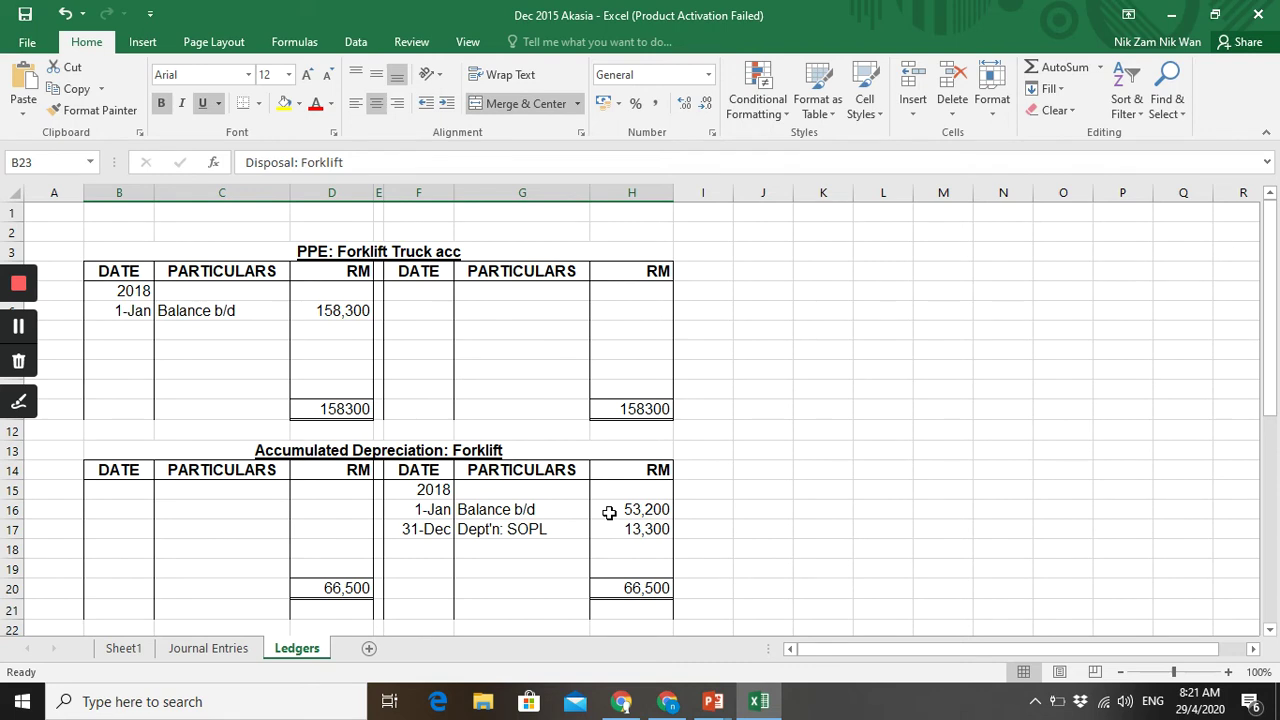
{"action": "left_click", "coordinate": [704, 509]}
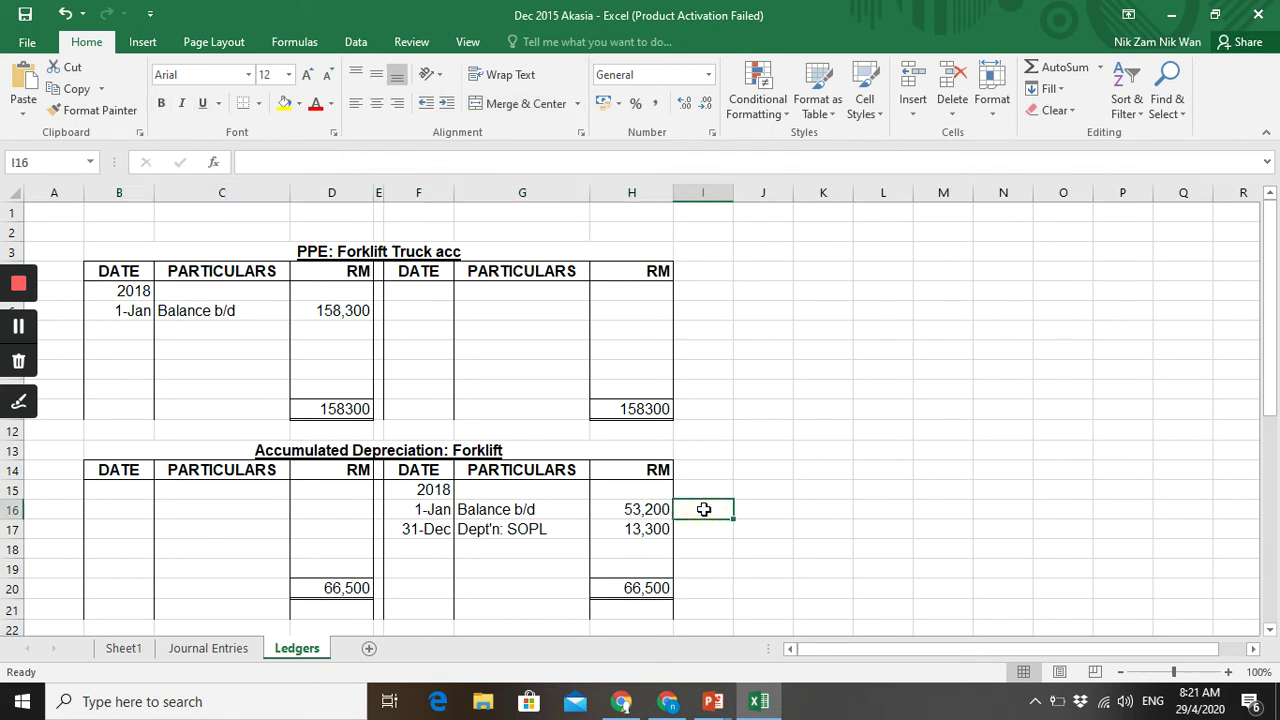
{"action": "type", "text": "4"}
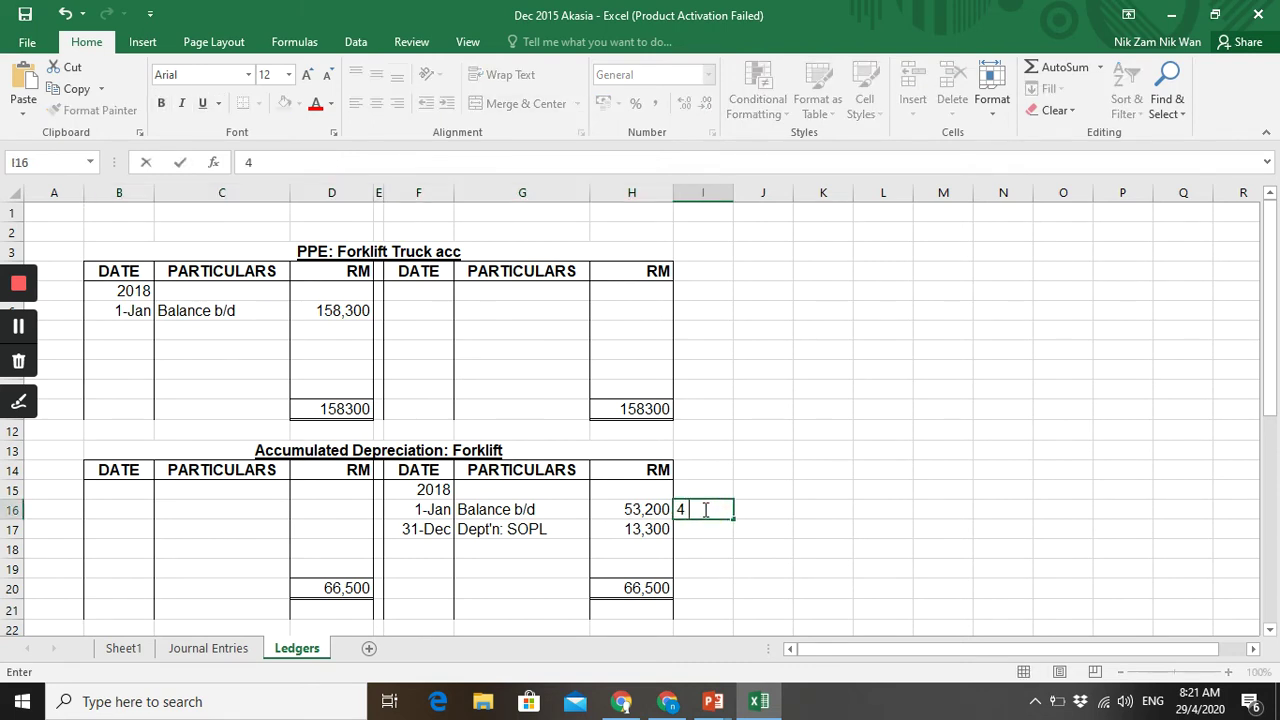
{"action": "type", "text": " years"}
{"action": "left_click", "coordinate": [811, 526]}
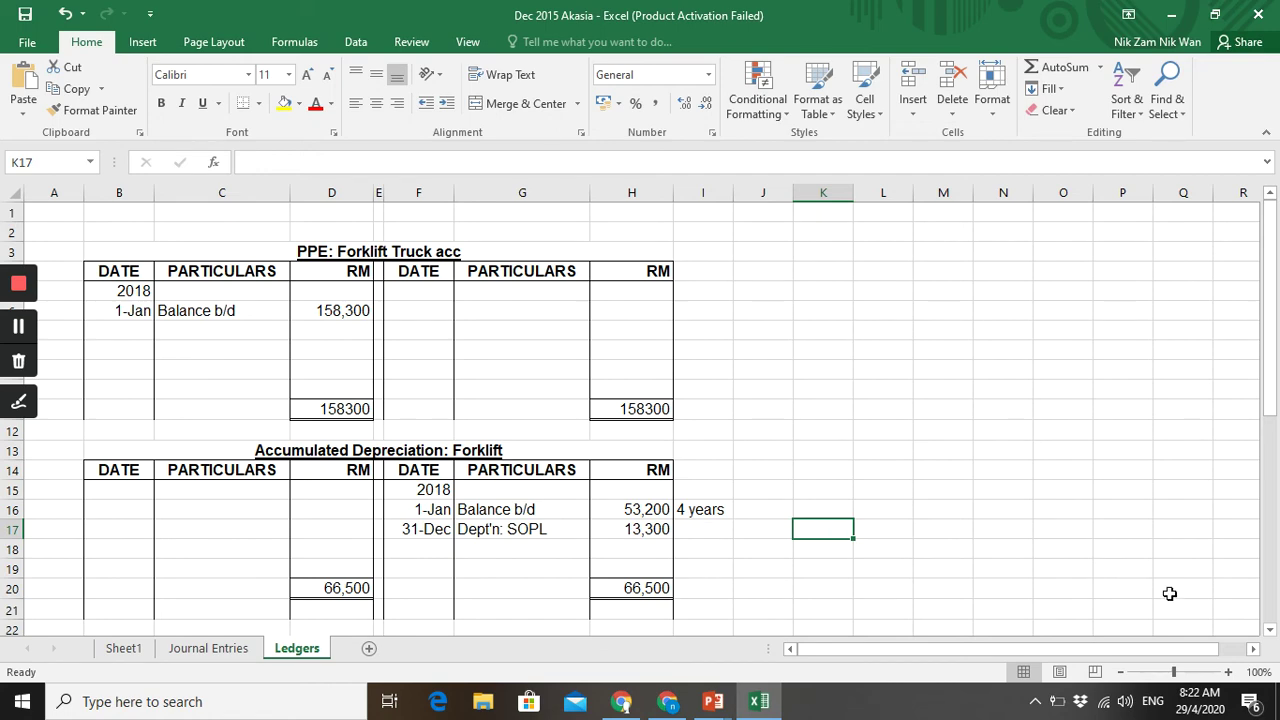
- Enter the year 2018 on the debit side of Accumulated Depreciation: Forklift and the credit side of PPE: Forklift Truck
{"action": "left_click", "coordinate": [1269, 630]}
{"action": "left_click", "coordinate": [1269, 631]}
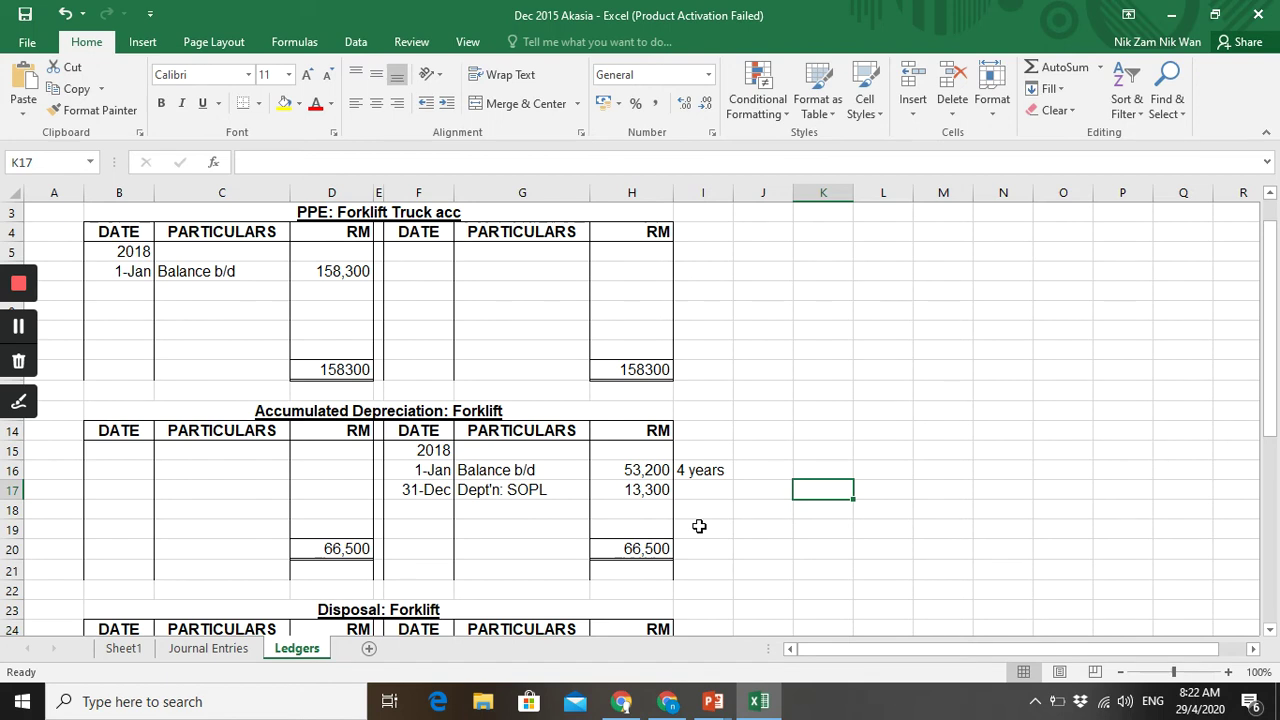
{"action": "left_click", "coordinate": [117, 457]}
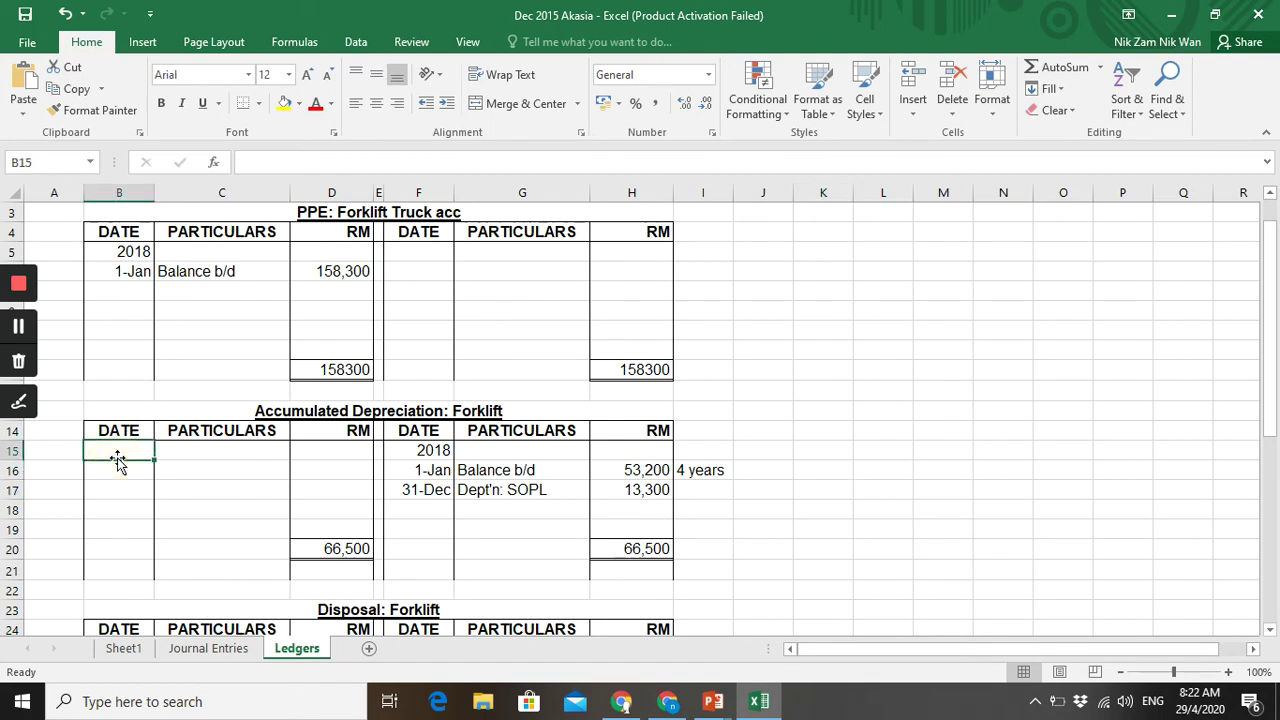
{"action": "type", "text": "2018"}
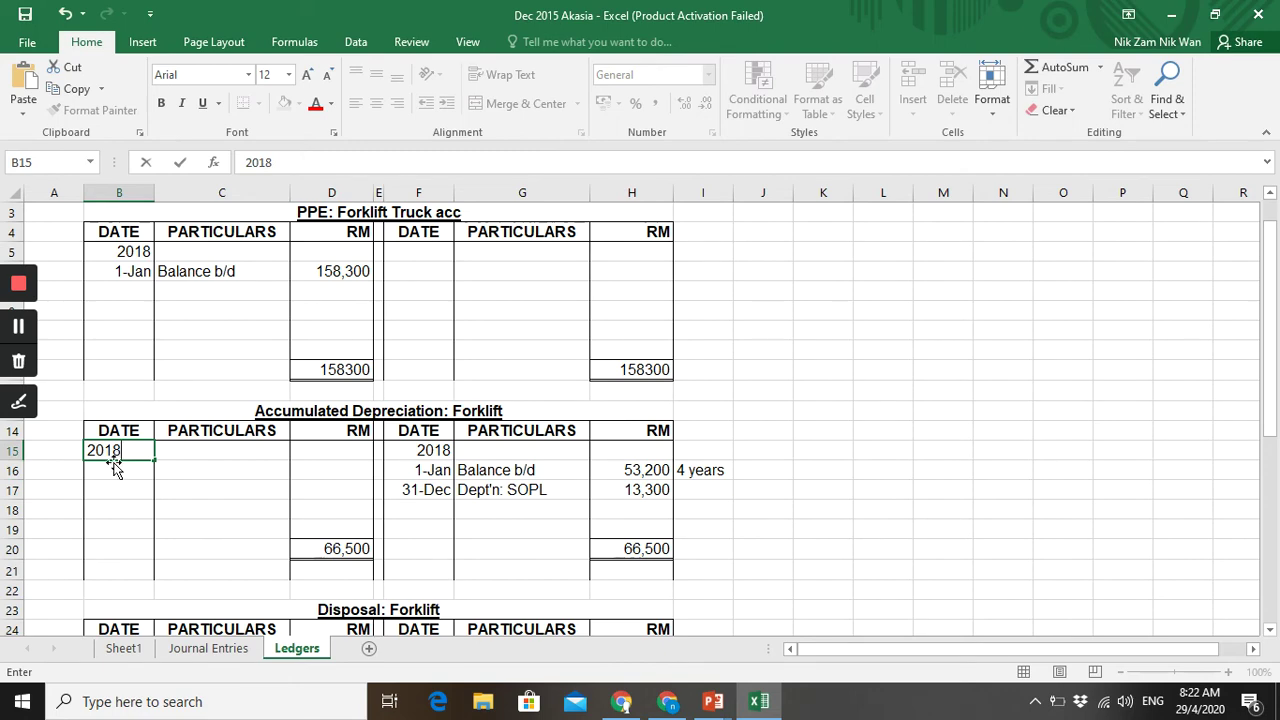
{"action": "left_click", "coordinate": [104, 477]}
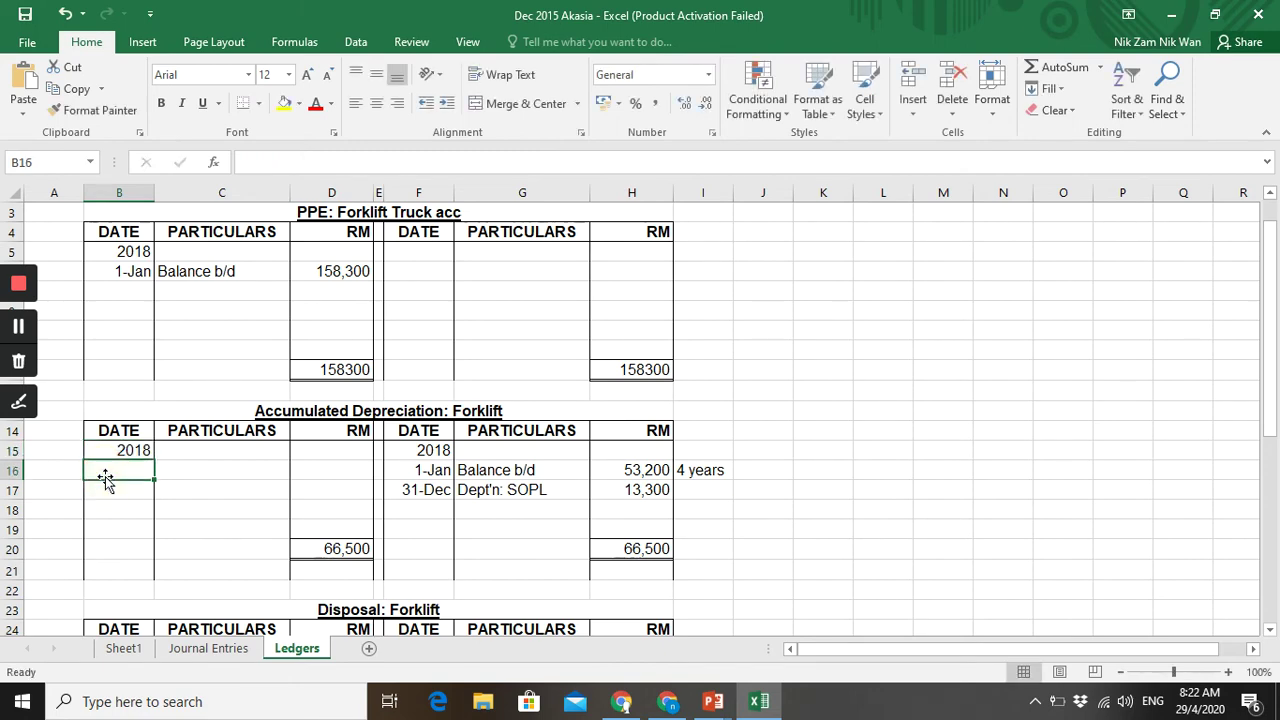
{"action": "left_click", "coordinate": [416, 251]}
{"action": "type", "text": "2018"}
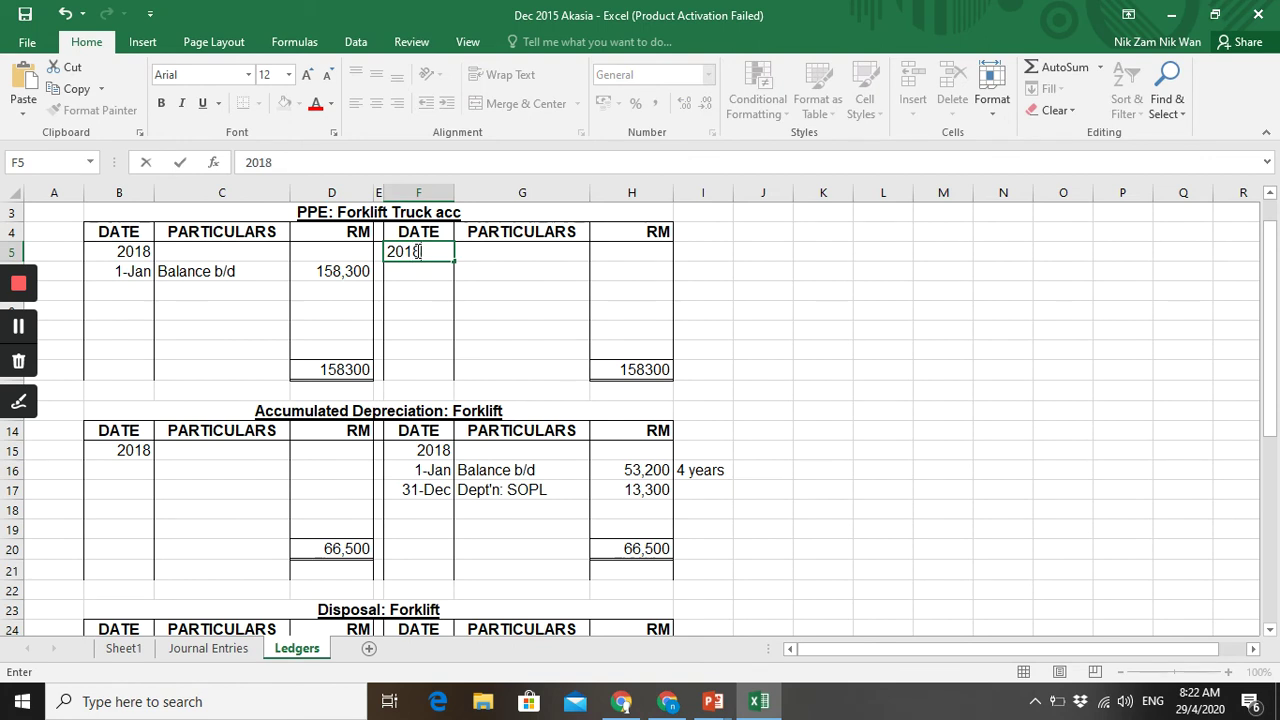
- Date the first credit entry of the PPE: Forklift Truck ledger 31 Dec, and check the Disposal: Forklift ledger
{"action": "left_click", "coordinate": [415, 270]}
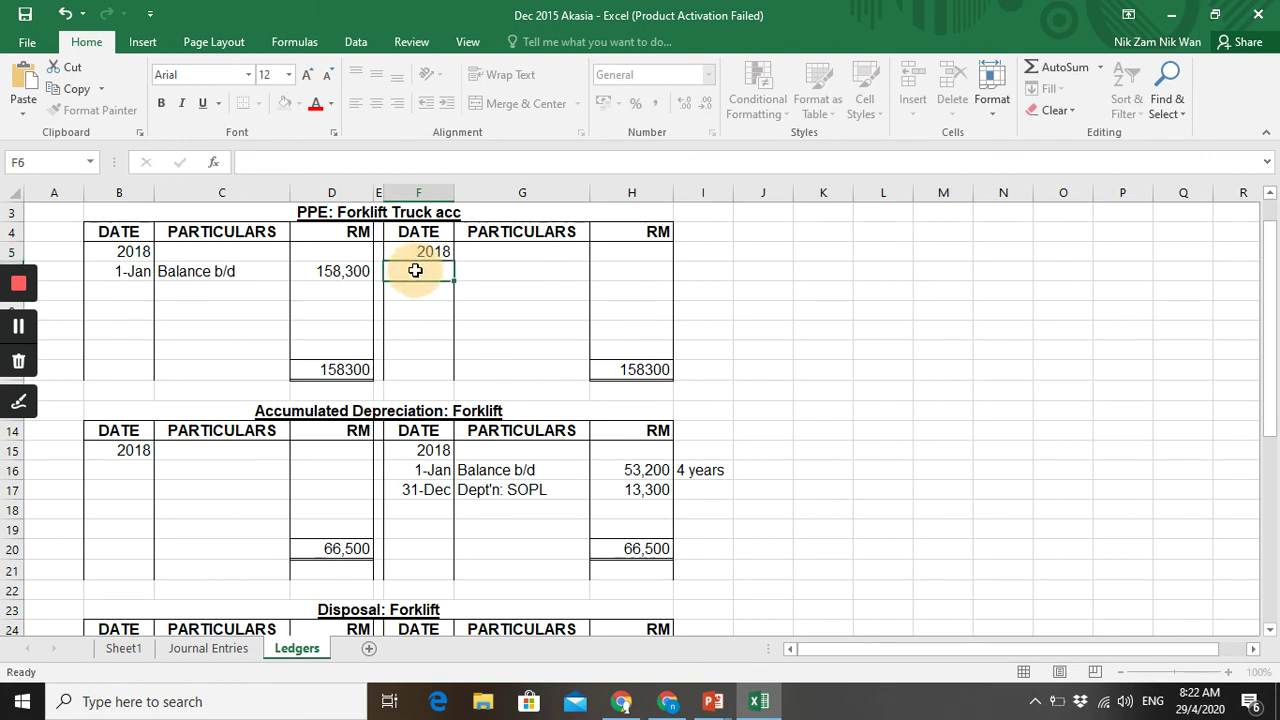
{"action": "type", "text": "31 Dec"}
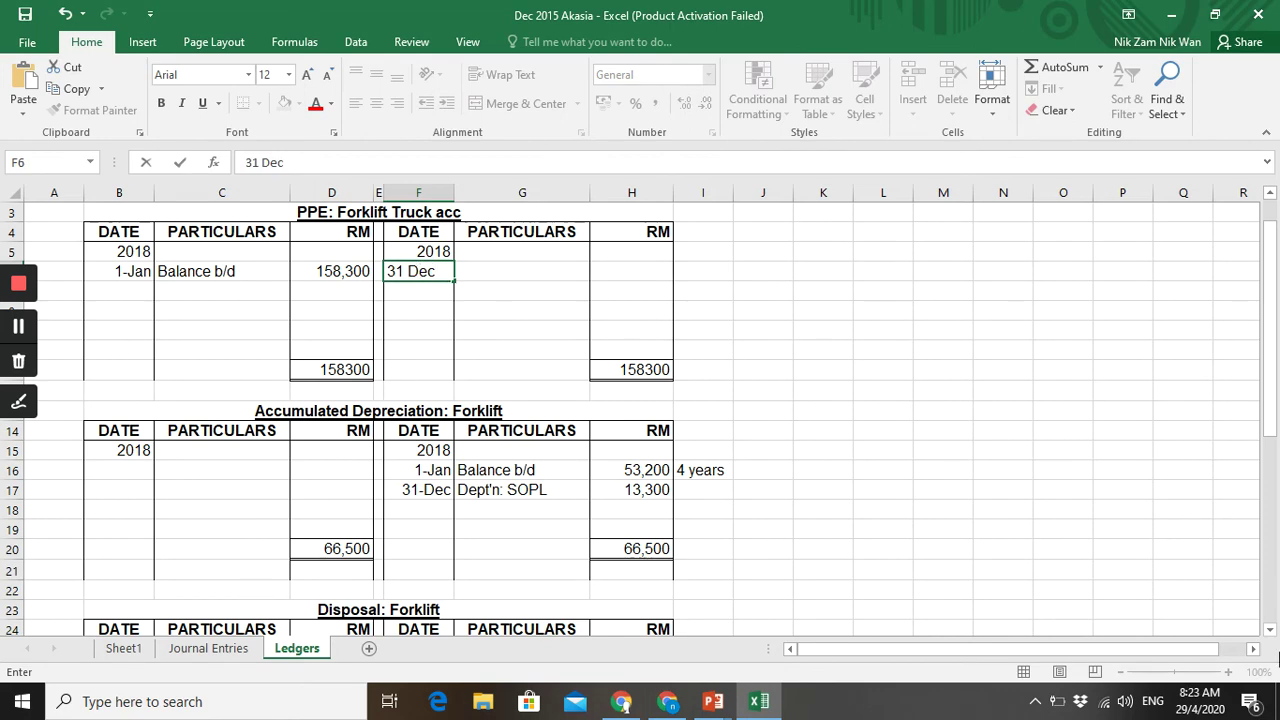
{"action": "left_click", "coordinate": [1270, 630]}
{"action": "left_click", "coordinate": [1270, 633]}
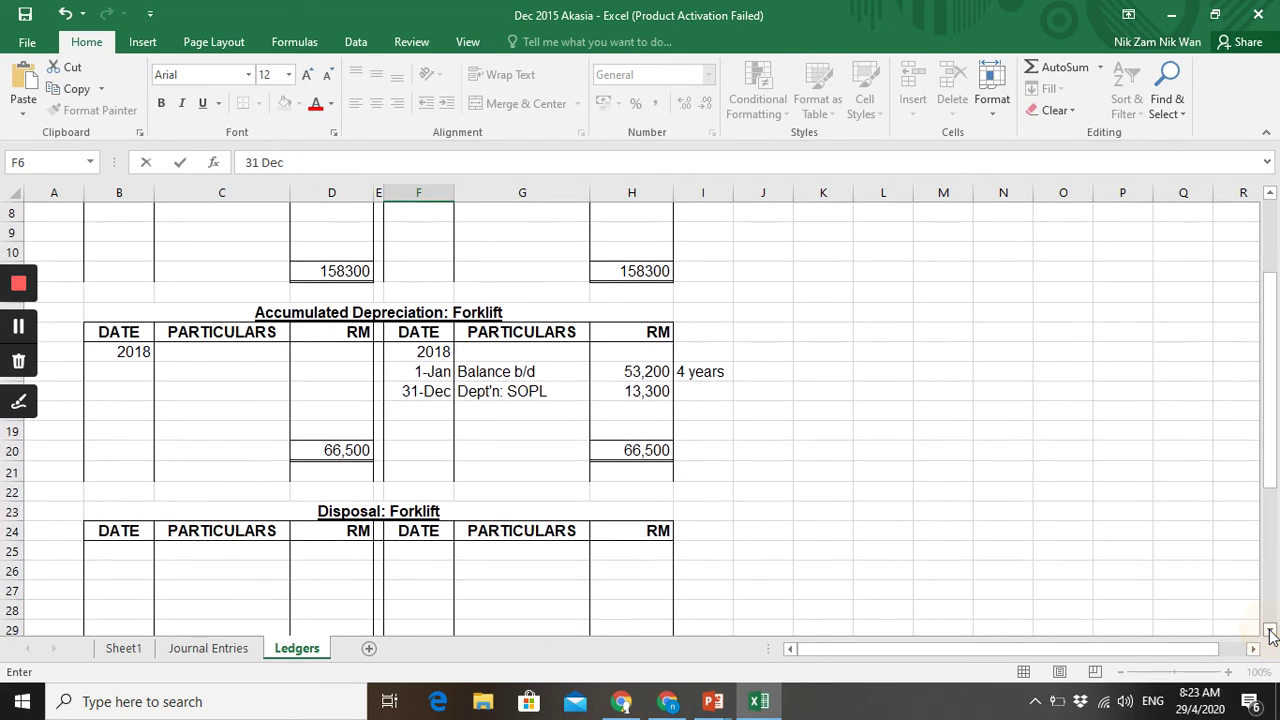
{"action": "left_click", "coordinate": [1270, 632]}
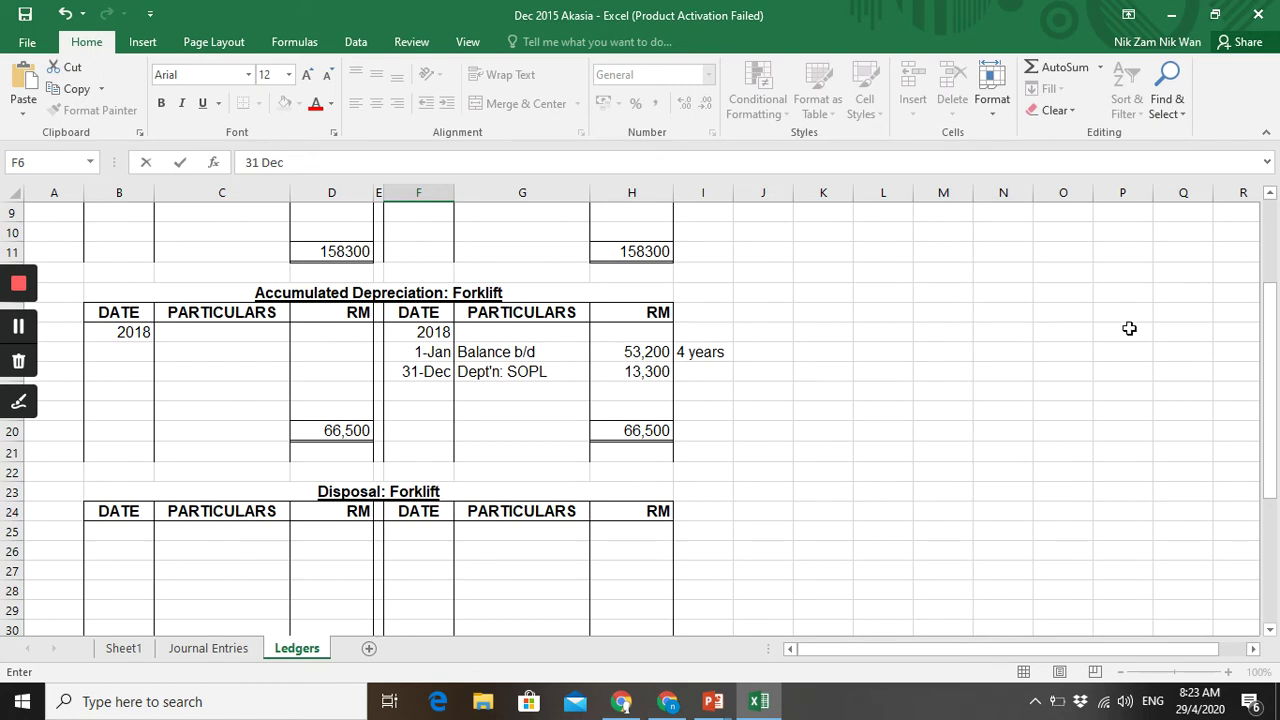
{"action": "left_click", "coordinate": [1270, 194]}
{"action": "scroll", "coordinate": [1270, 198], "scroll_direction": "up", "scroll_amount": 2}
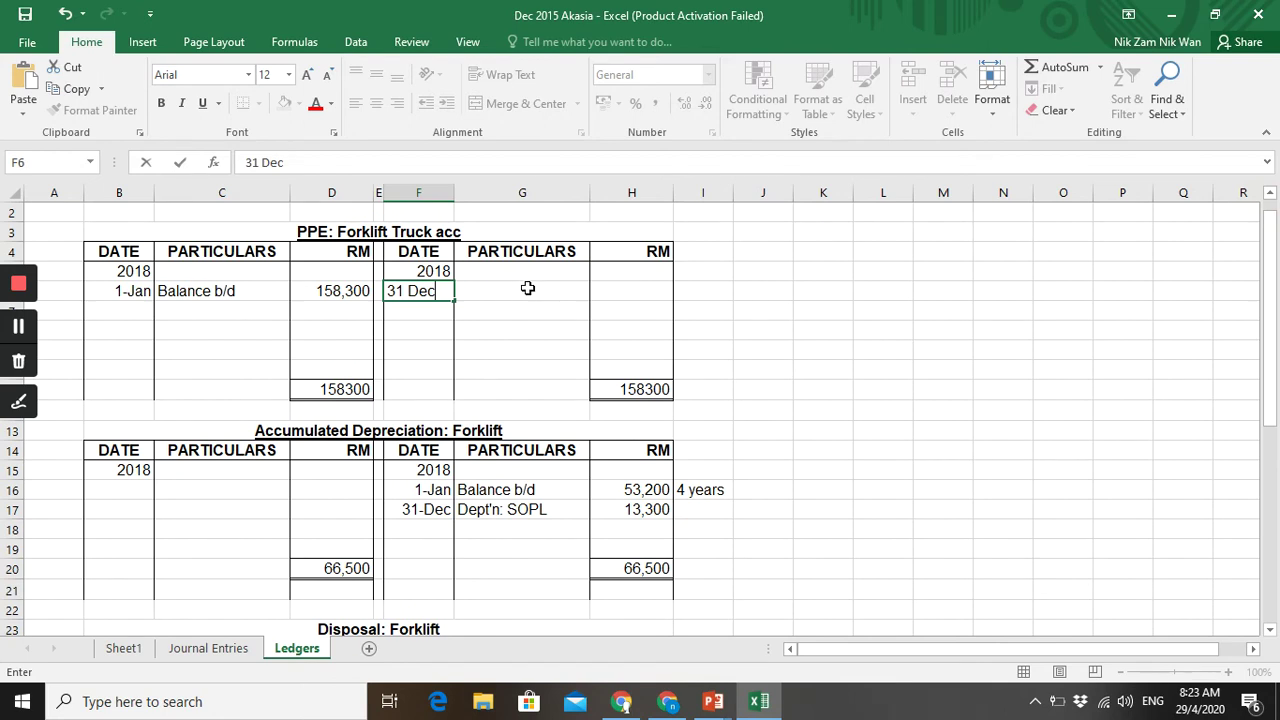
- Complete the 31-Dec credit entry in the PPE: Forklift Truck ledger with particulars "Disposal (1)" and amount 158,300
{"action": "left_click", "coordinate": [527, 288]}
{"action": "type", "text": "Disposal "}
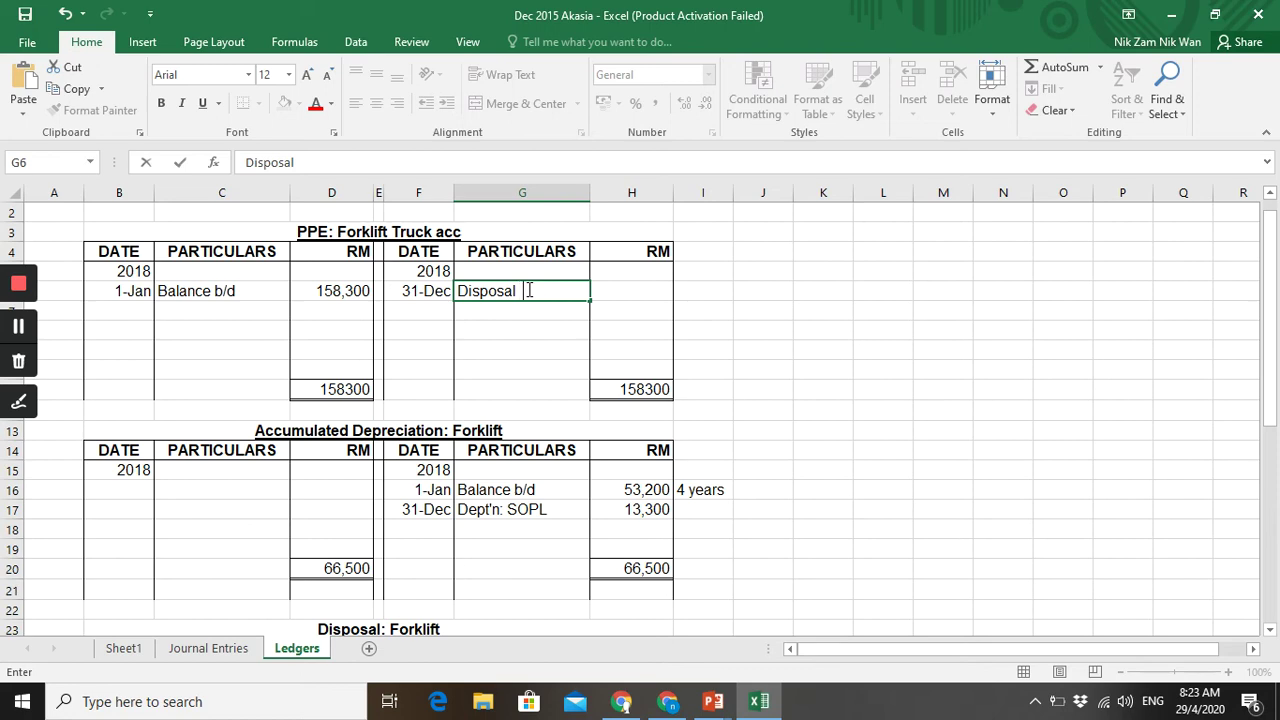
{"action": "type", "text": "(1)"}
{"action": "left_click", "coordinate": [624, 295]}
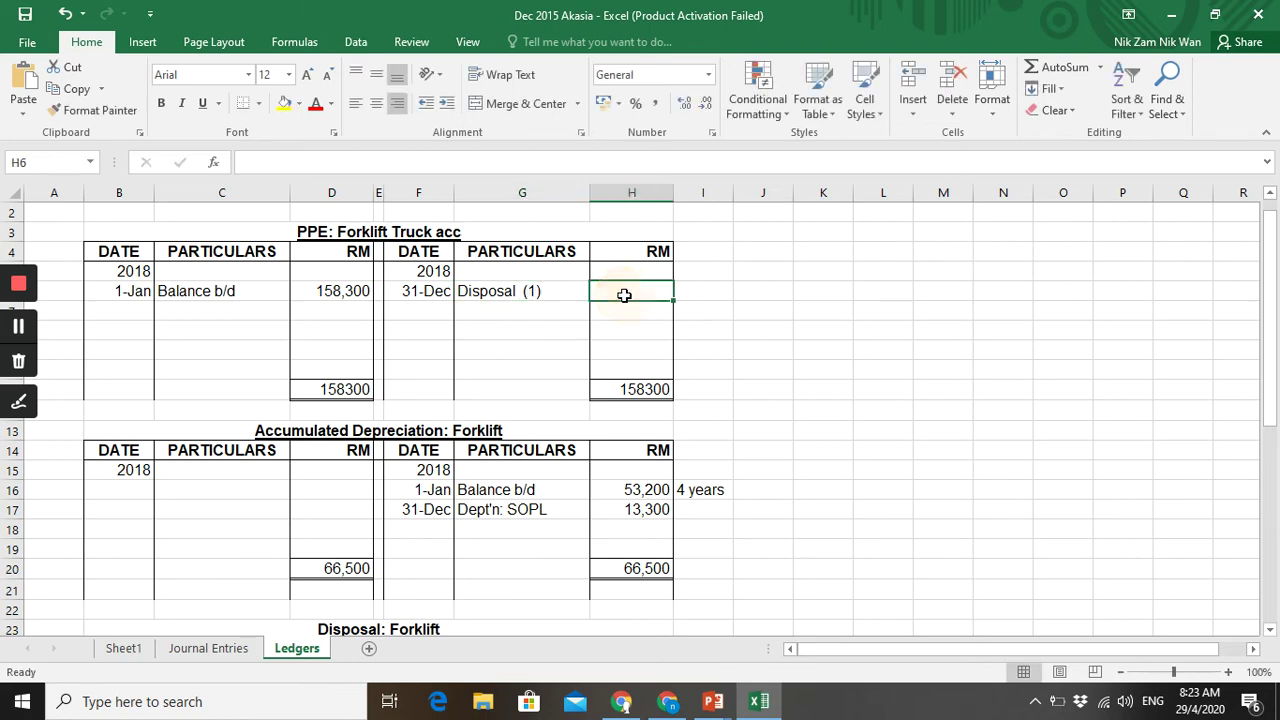
{"action": "type", "text": "15"}
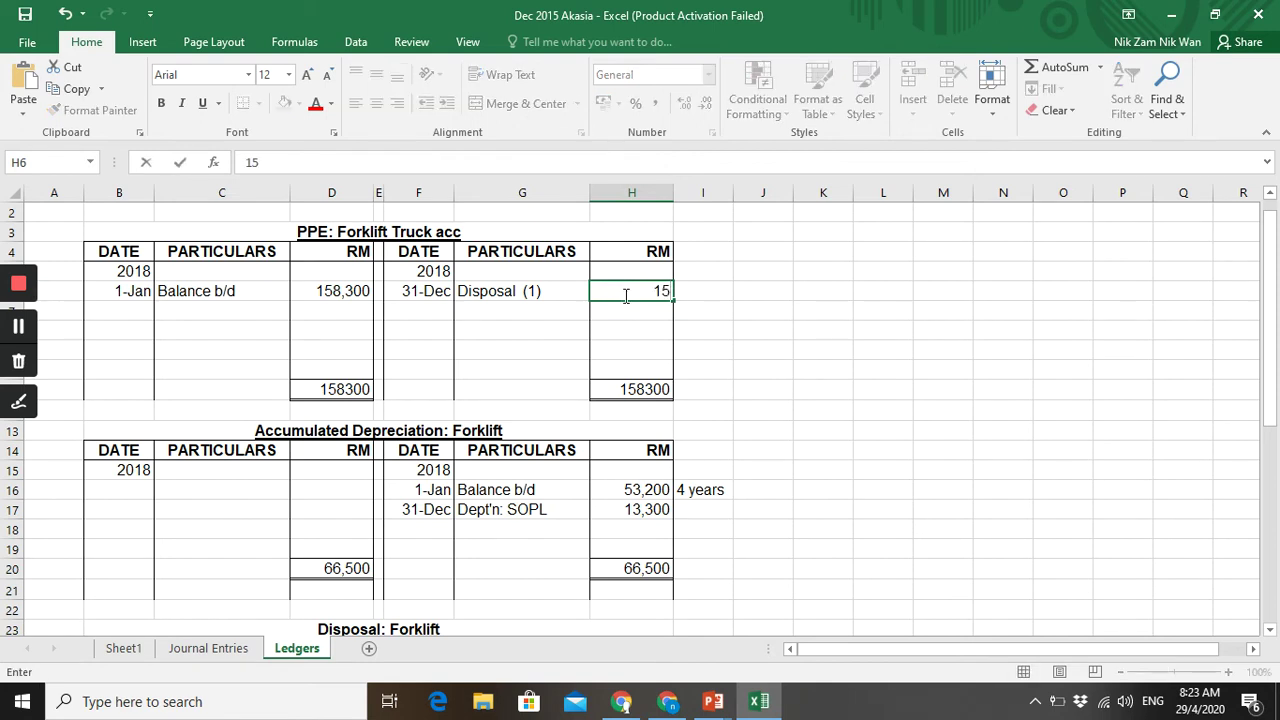
{"action": "type", "text": "8,300"}
{"action": "key", "text": "Return"}
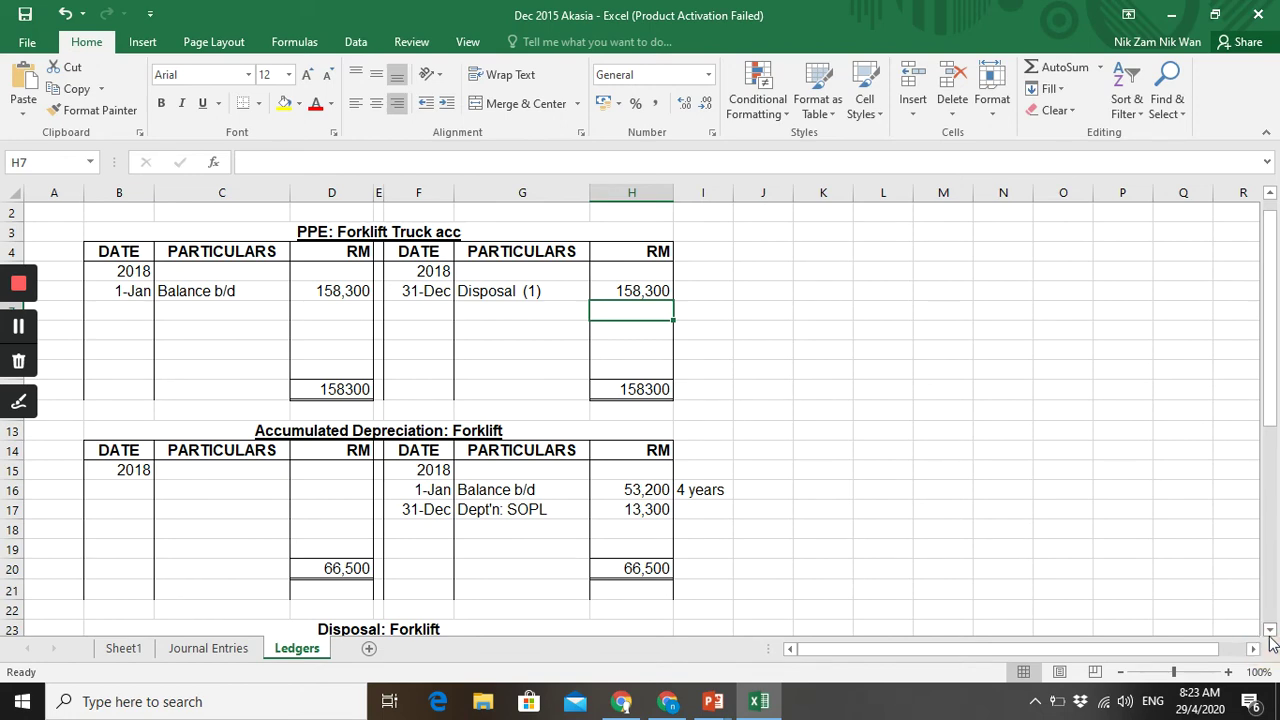
- Record "PPE: Forklift" with the amount 153,300 on the first debit row of the Disposal: Forklift ledger
{"action": "scroll", "coordinate": [1268, 600], "scroll_direction": "down", "scroll_amount": 3}
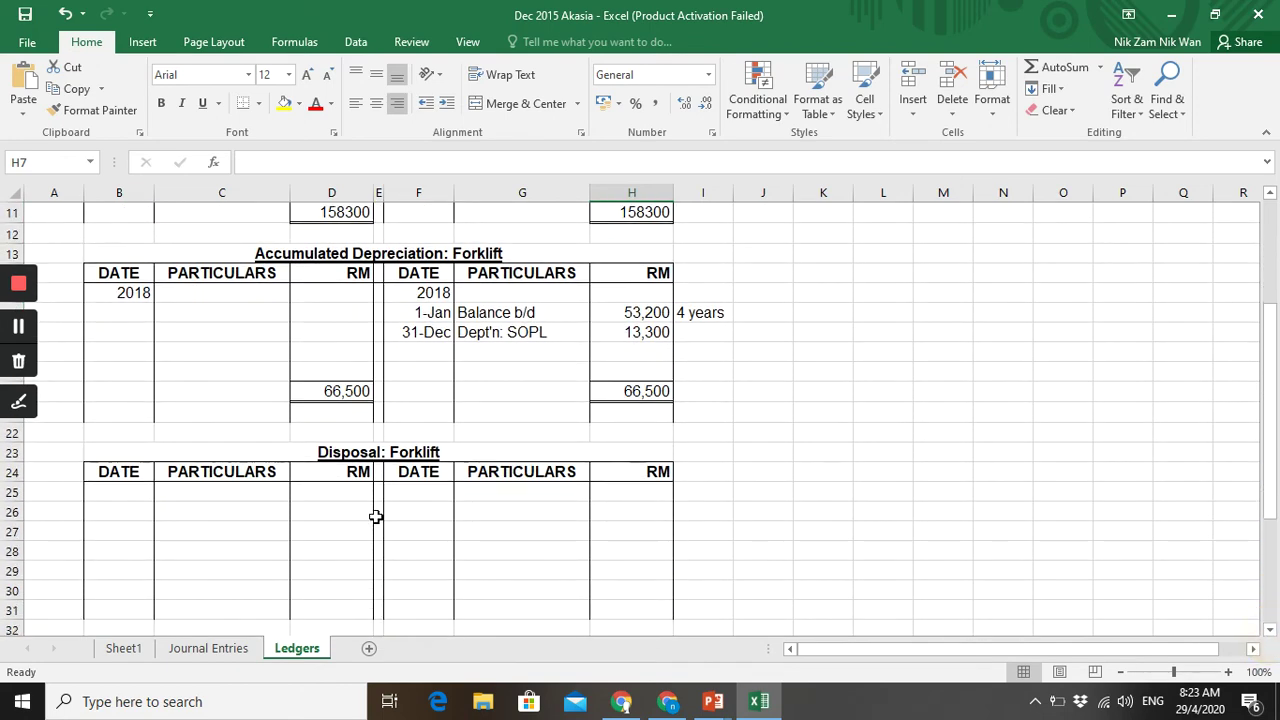
{"action": "left_click", "coordinate": [236, 491]}
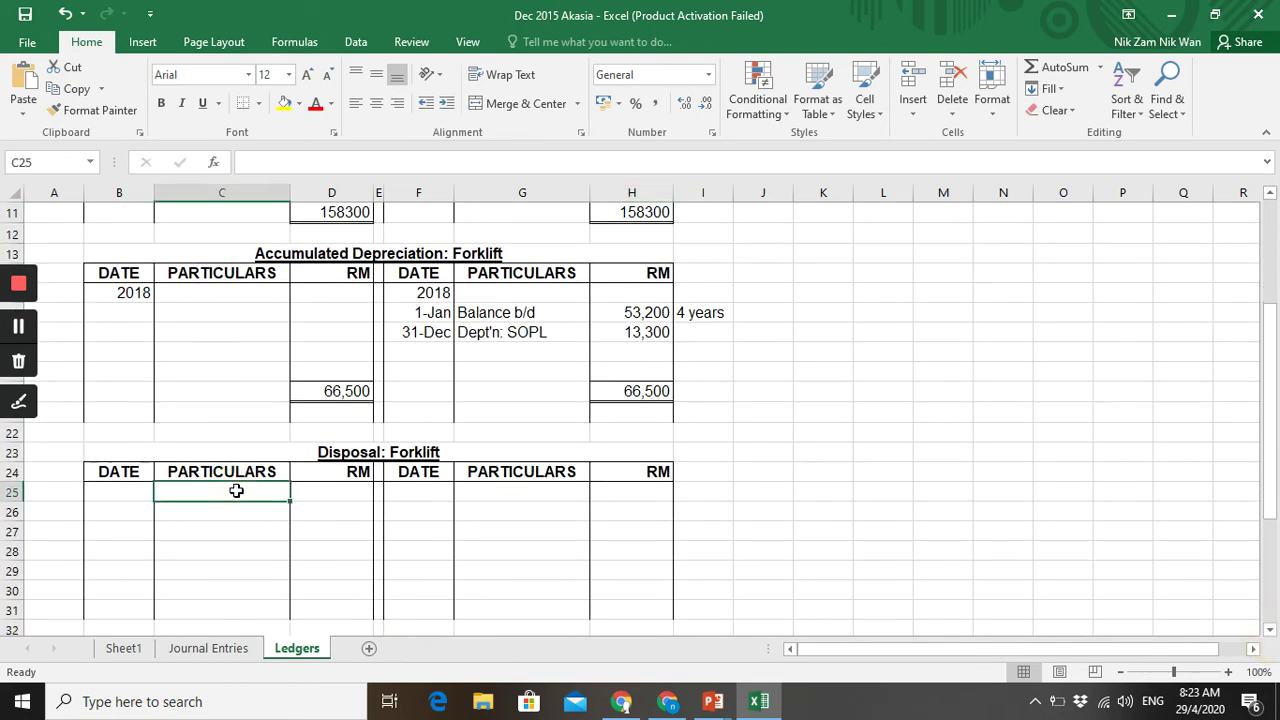
{"action": "type", "text": "PPE"}
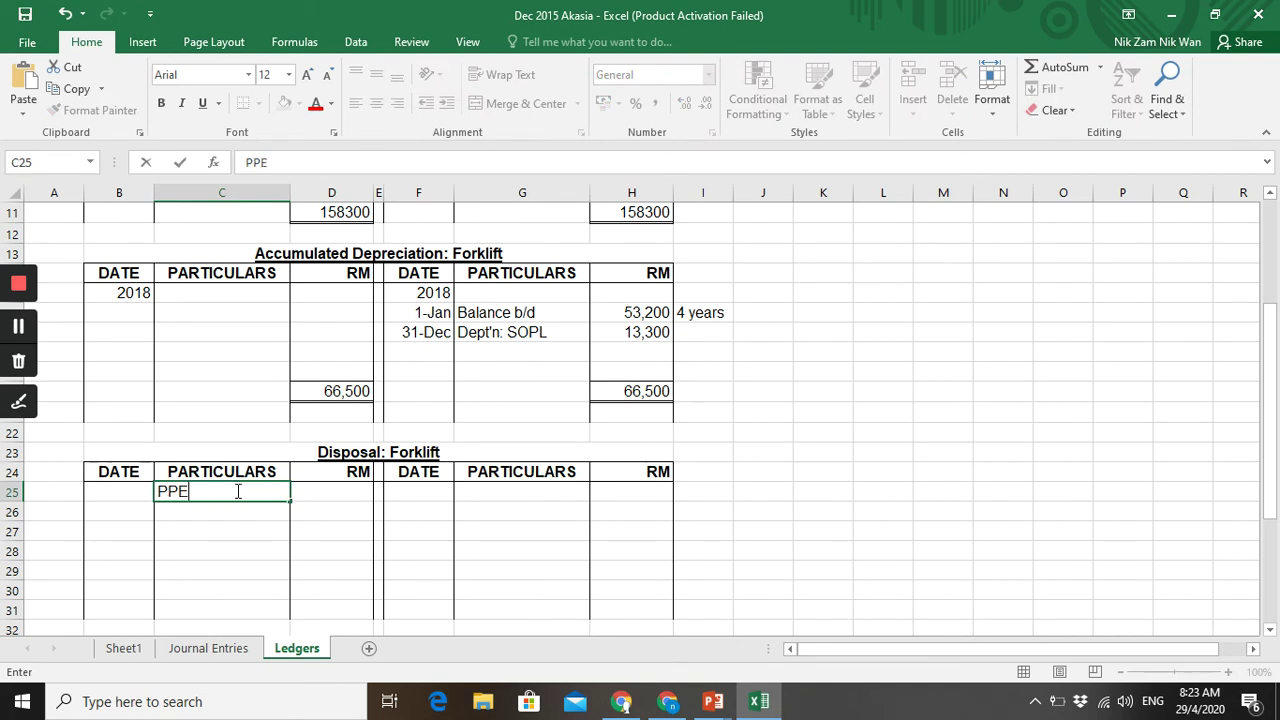
{"action": "type", "text": ": Forklift"}
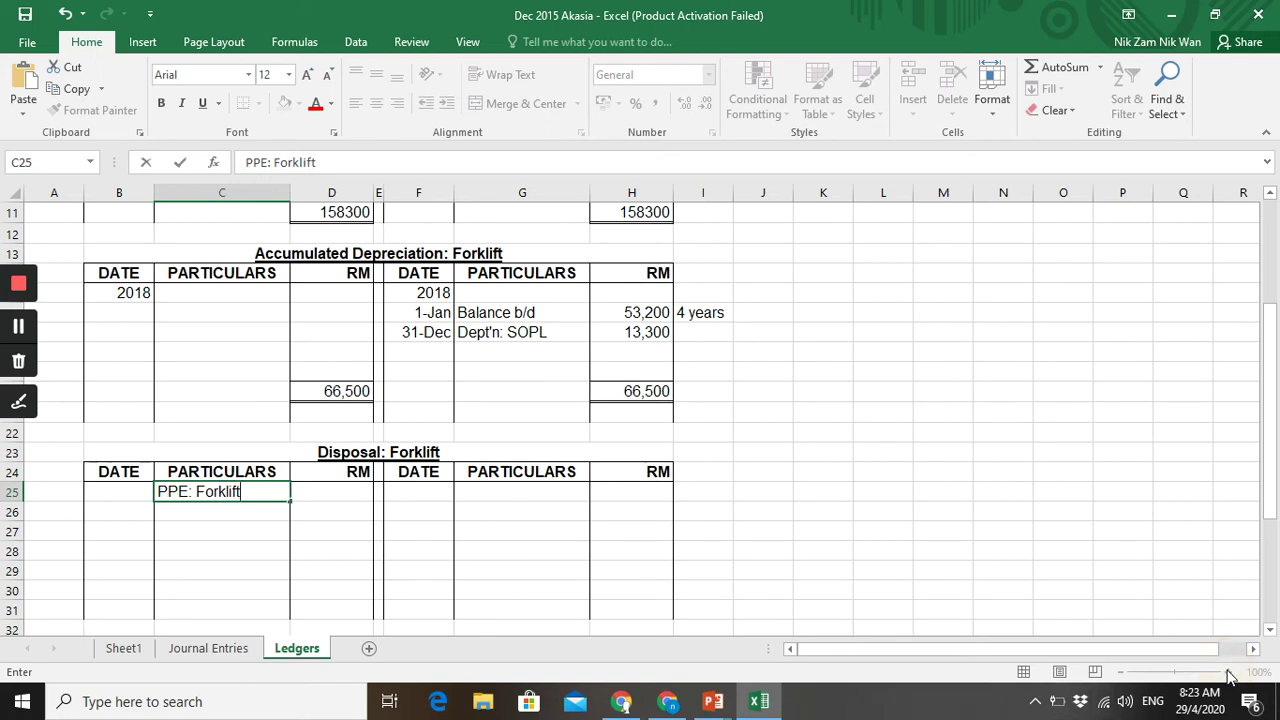
{"action": "left_click", "coordinate": [334, 489]}
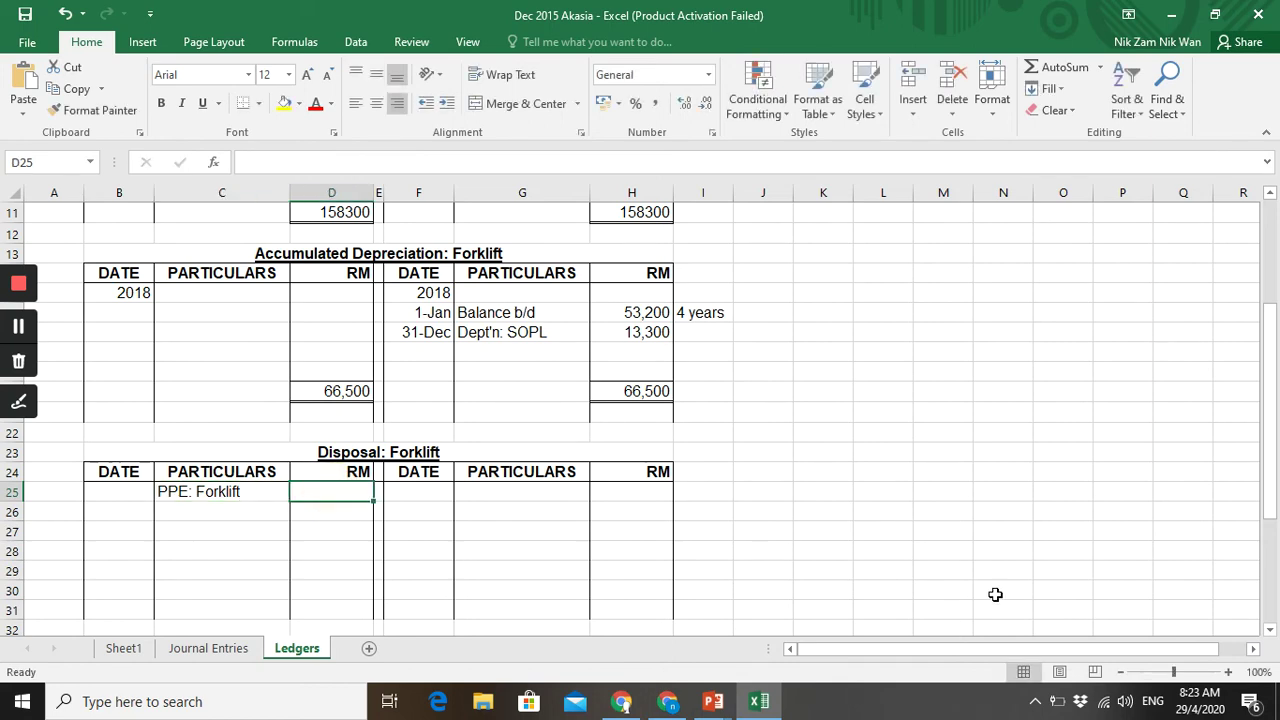
{"action": "left_click", "coordinate": [1229, 673]}
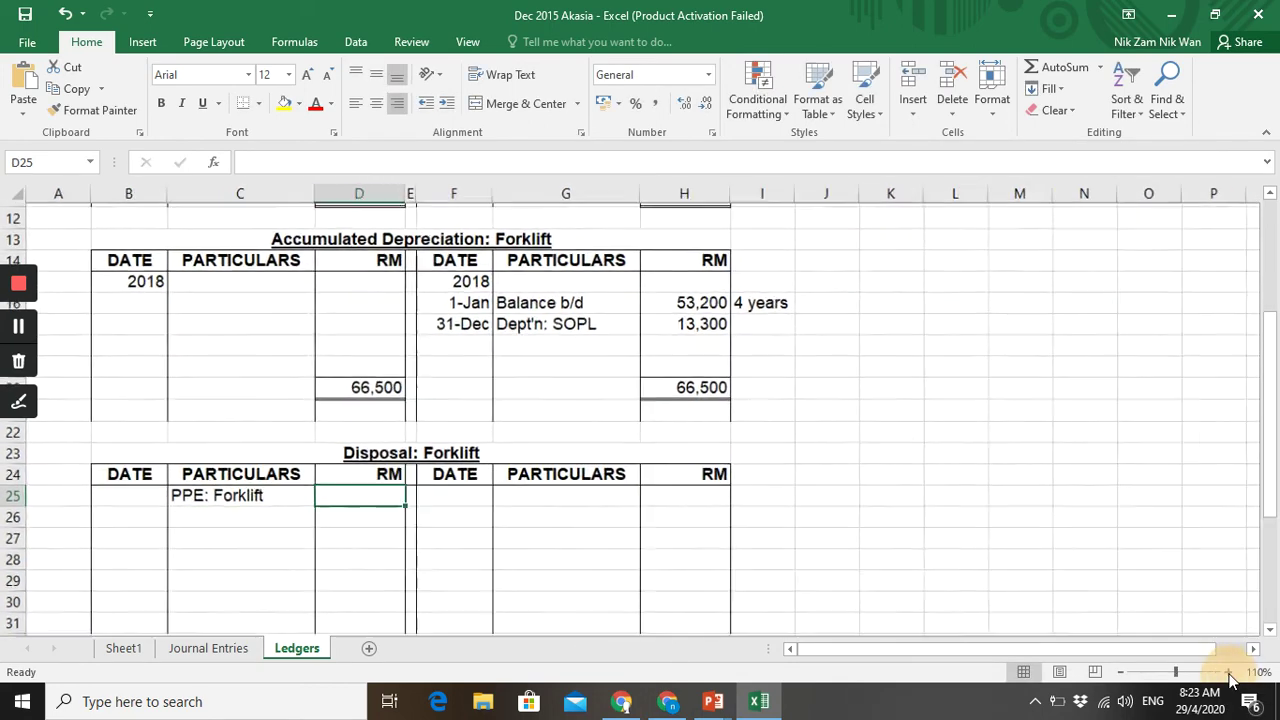
{"action": "type", "text": "1"}
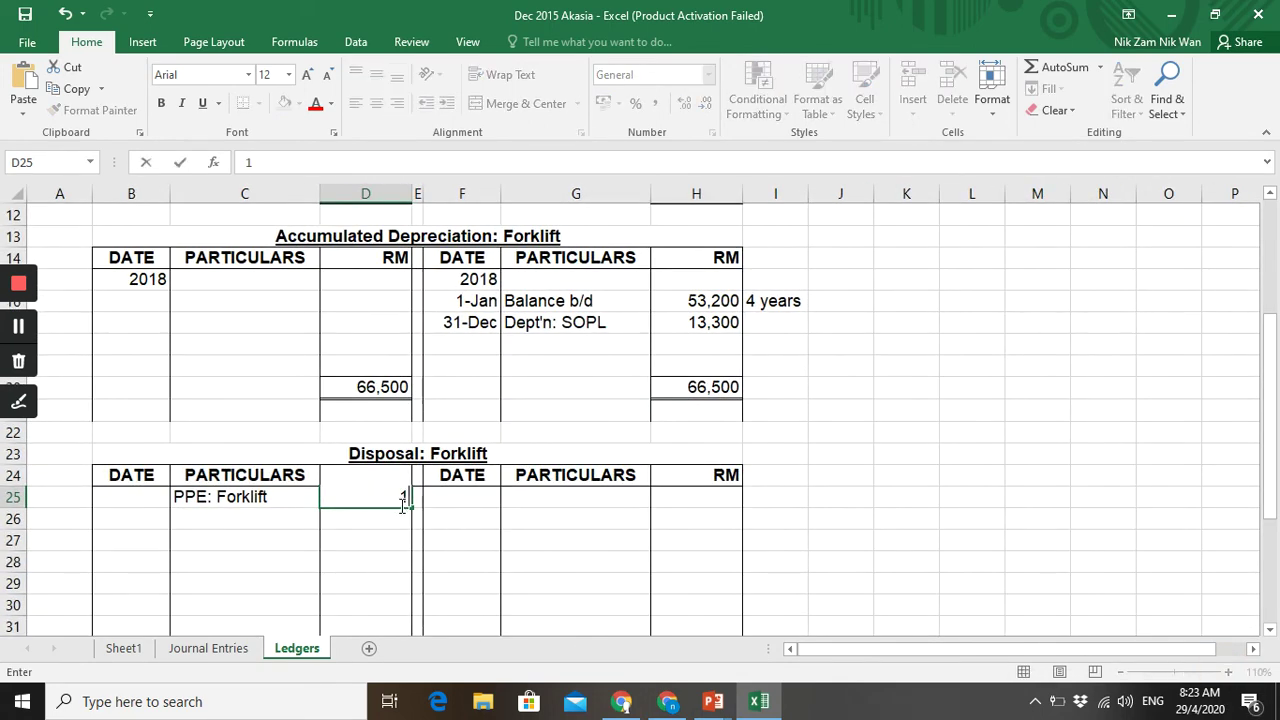
{"action": "type", "text": "53,300"}
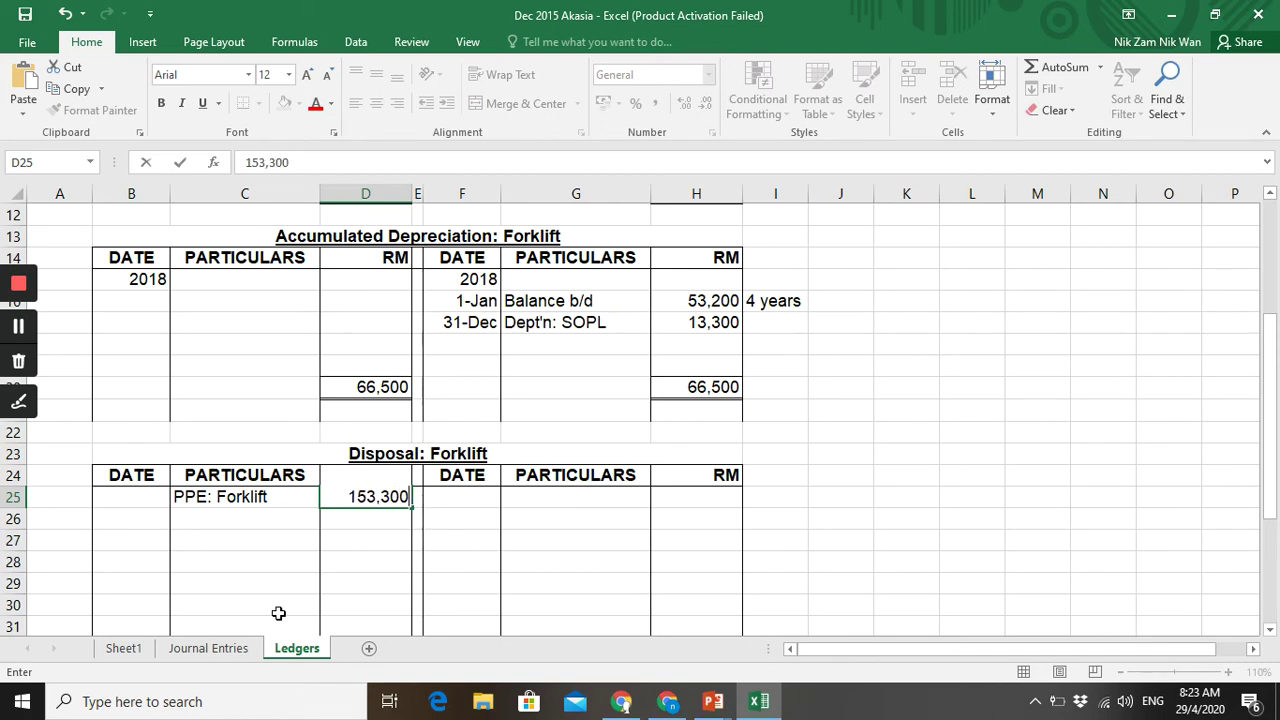
{"action": "left_click", "coordinate": [491, 591]}
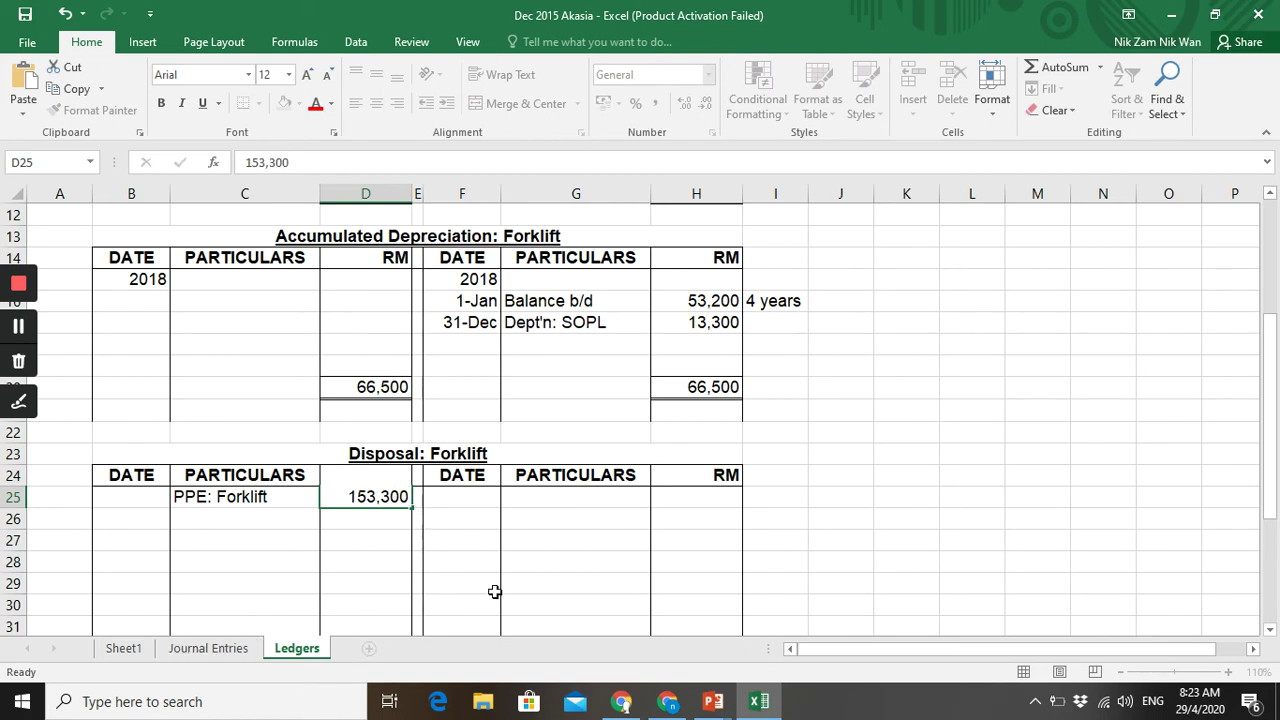
- In the journal entries sheet, record "Dt Disposal" with a debit of 158,300 on the 31-Dec row
{"action": "left_click", "coordinate": [245, 648]}
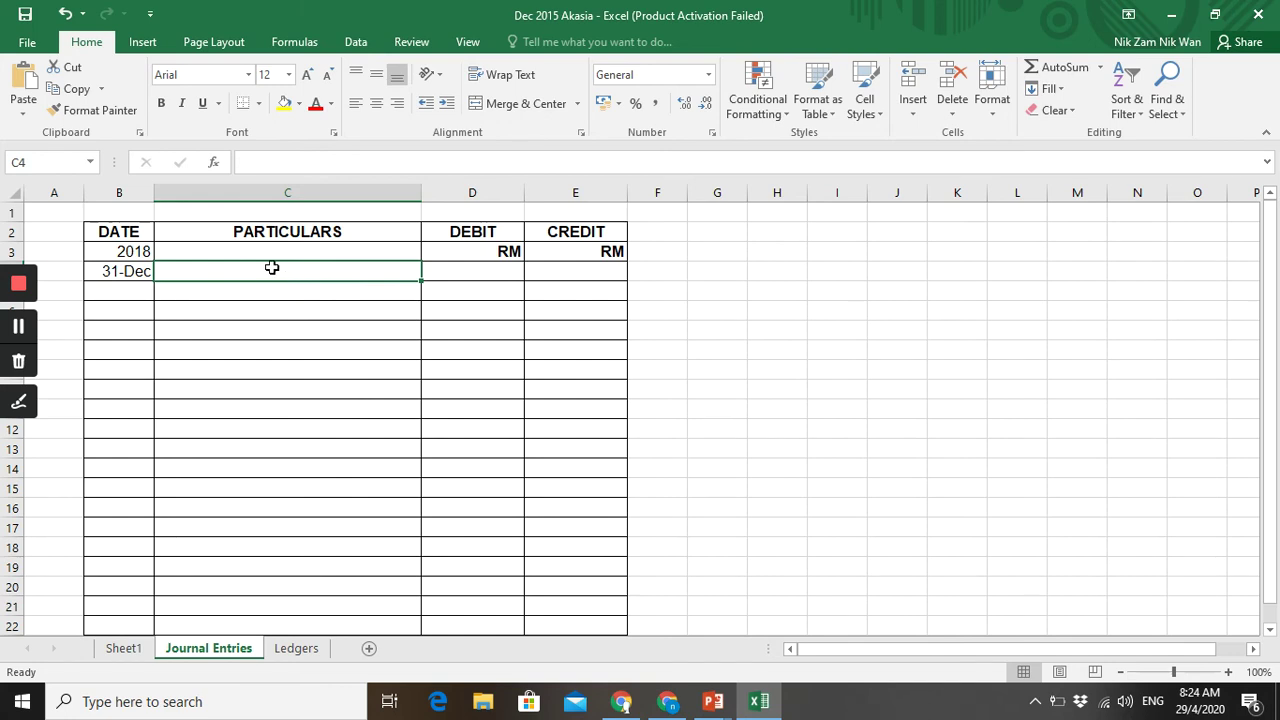
{"action": "type", "text": "Disposal"}
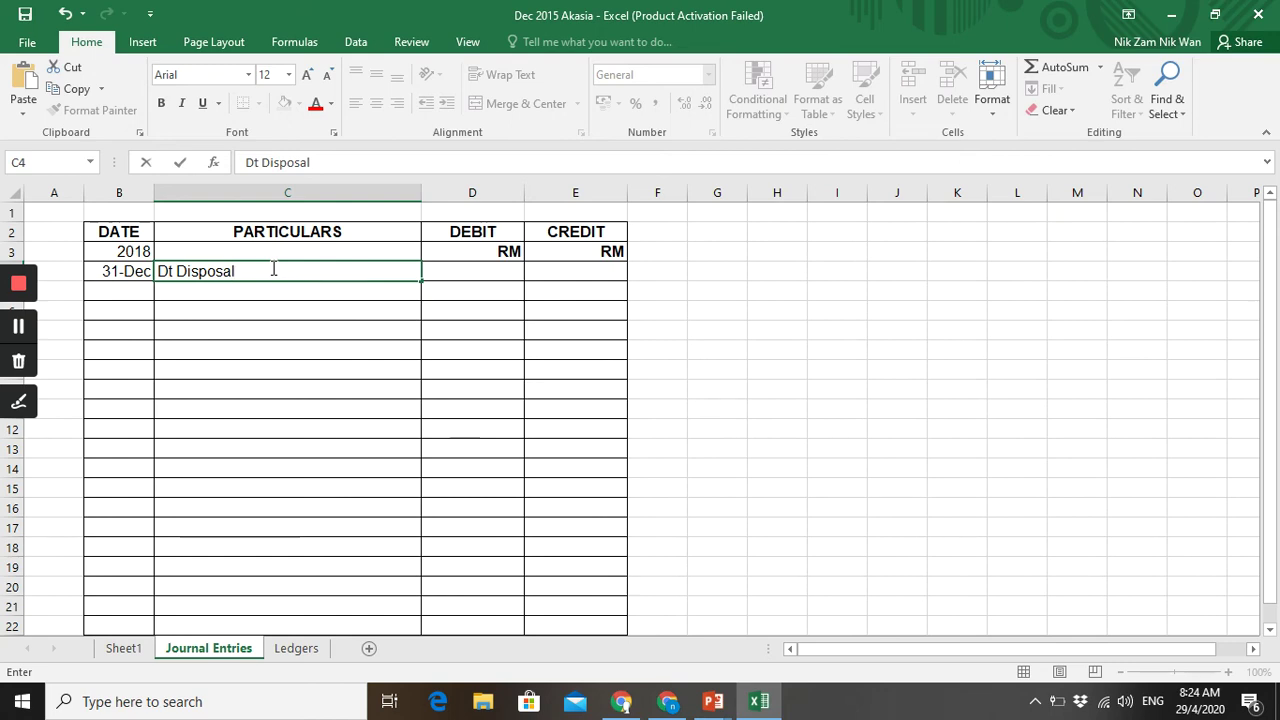
{"action": "key", "text": "Tab"}
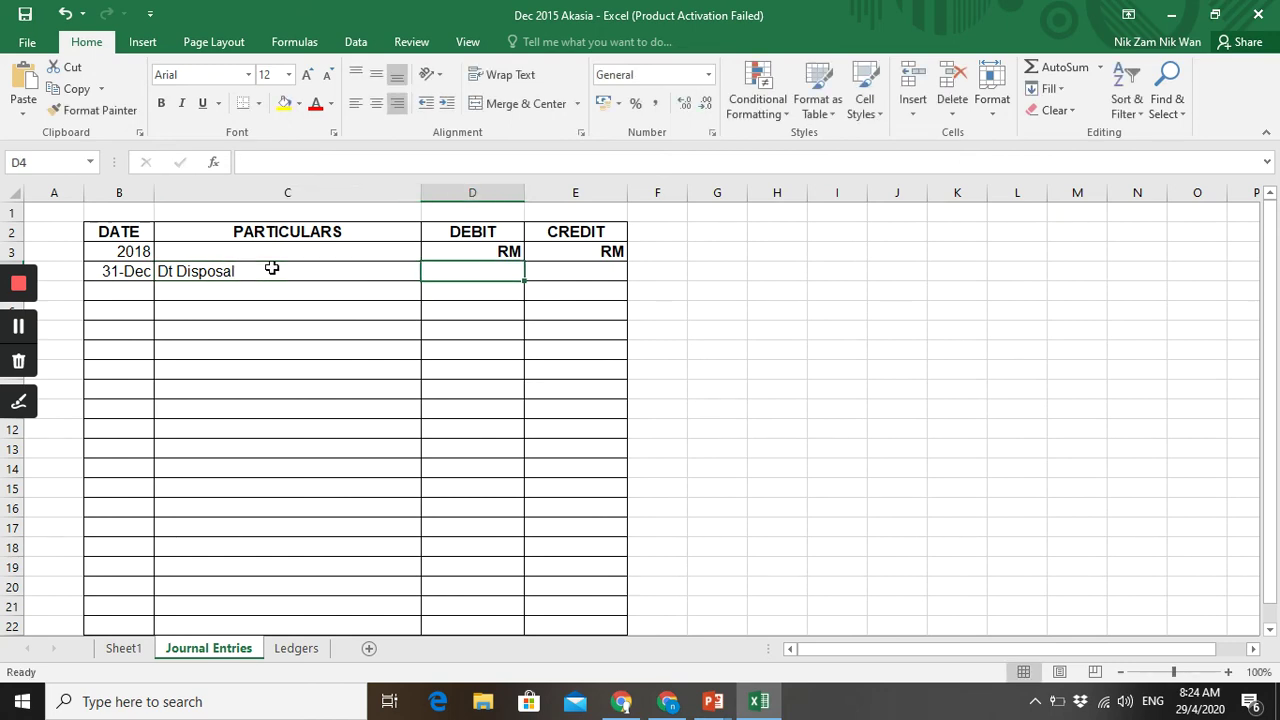
{"action": "type", "text": "158,"}
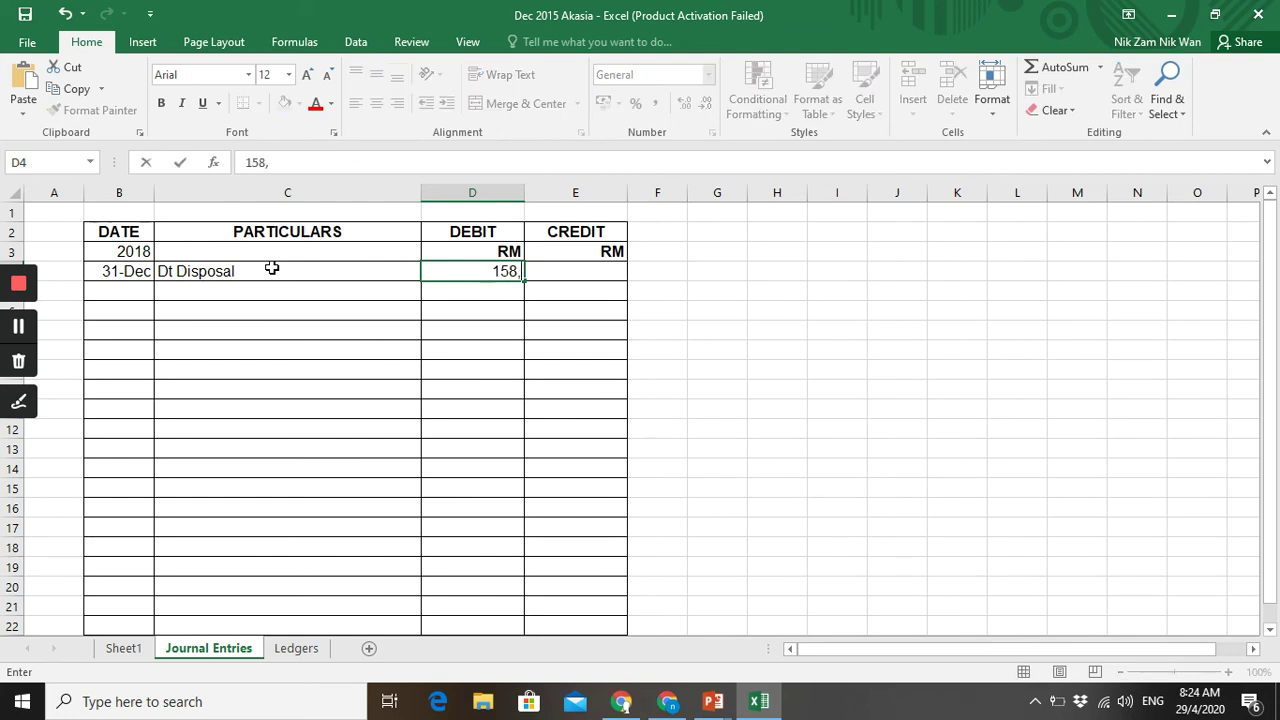
{"action": "type", "text": "300"}
{"action": "key", "text": "Return"}
- Add the matching line "Cr PPE: Forklift", indented, with a credit of 158,300 below the Dt Disposal line
{"action": "key", "text": "Left"}
{"action": "type", "text": "C"}
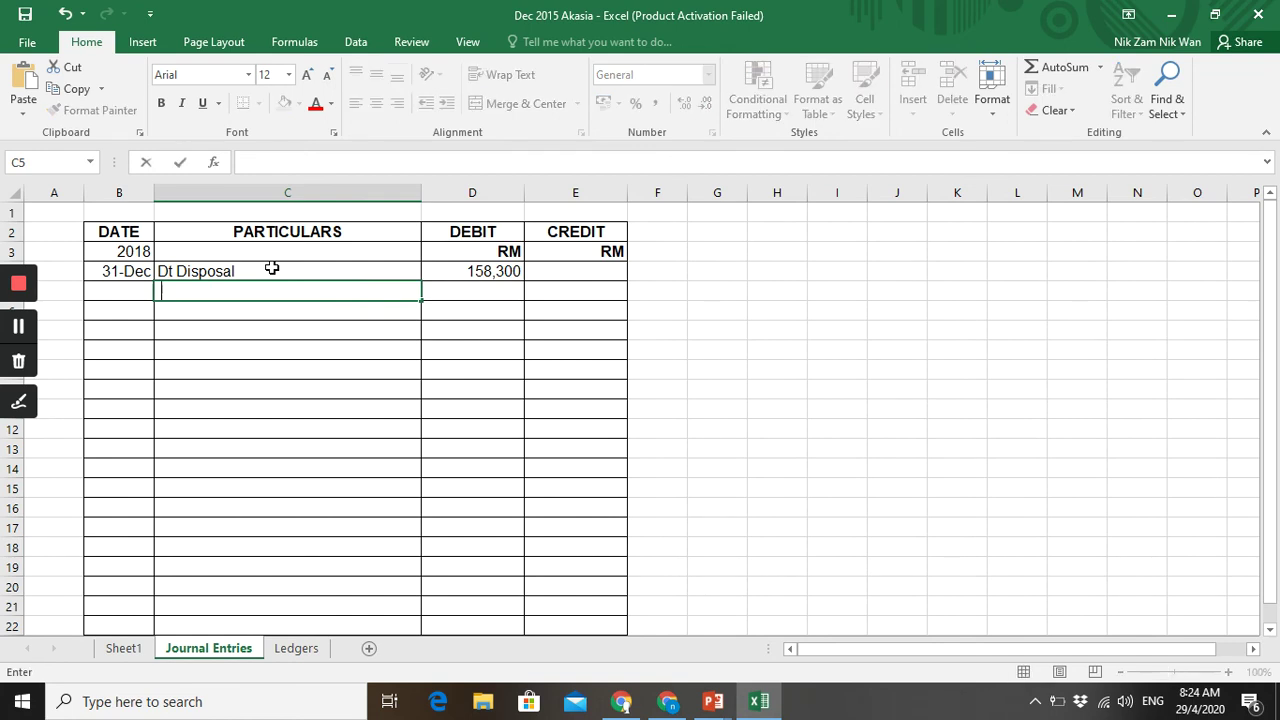
{"action": "type", "text": "r PPE;"}
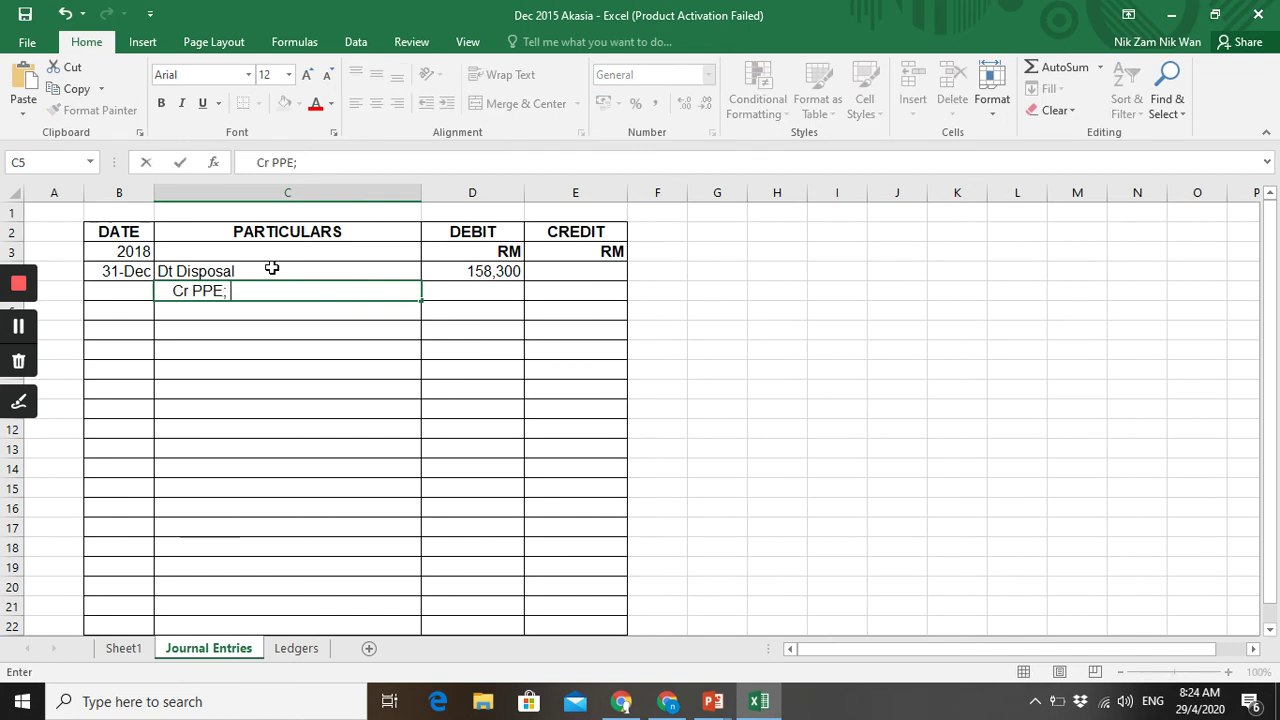
{"action": "key", "text": "BackSpace"}
{"action": "key", "text": "BackSpace"}
{"action": "type", "text": ": Forklift"}
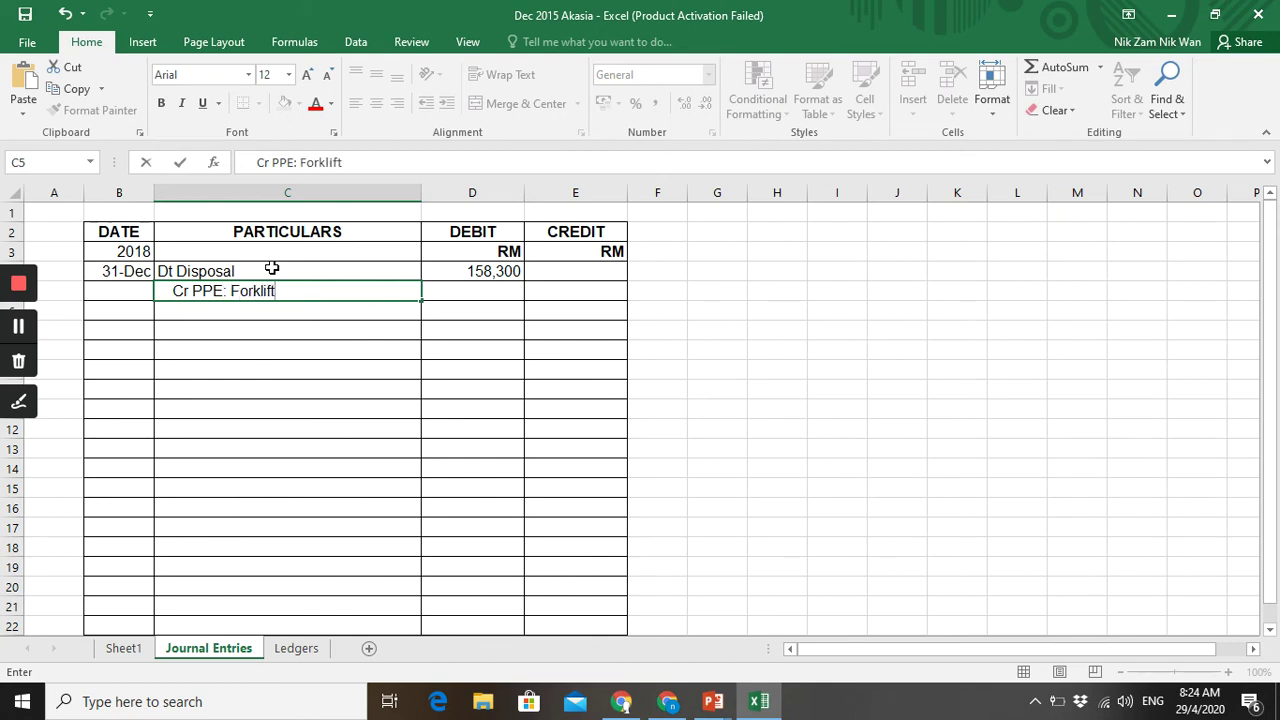
{"action": "key", "text": "Tab"}
{"action": "key", "text": "Tab"}
{"action": "type", "text": "158,"}
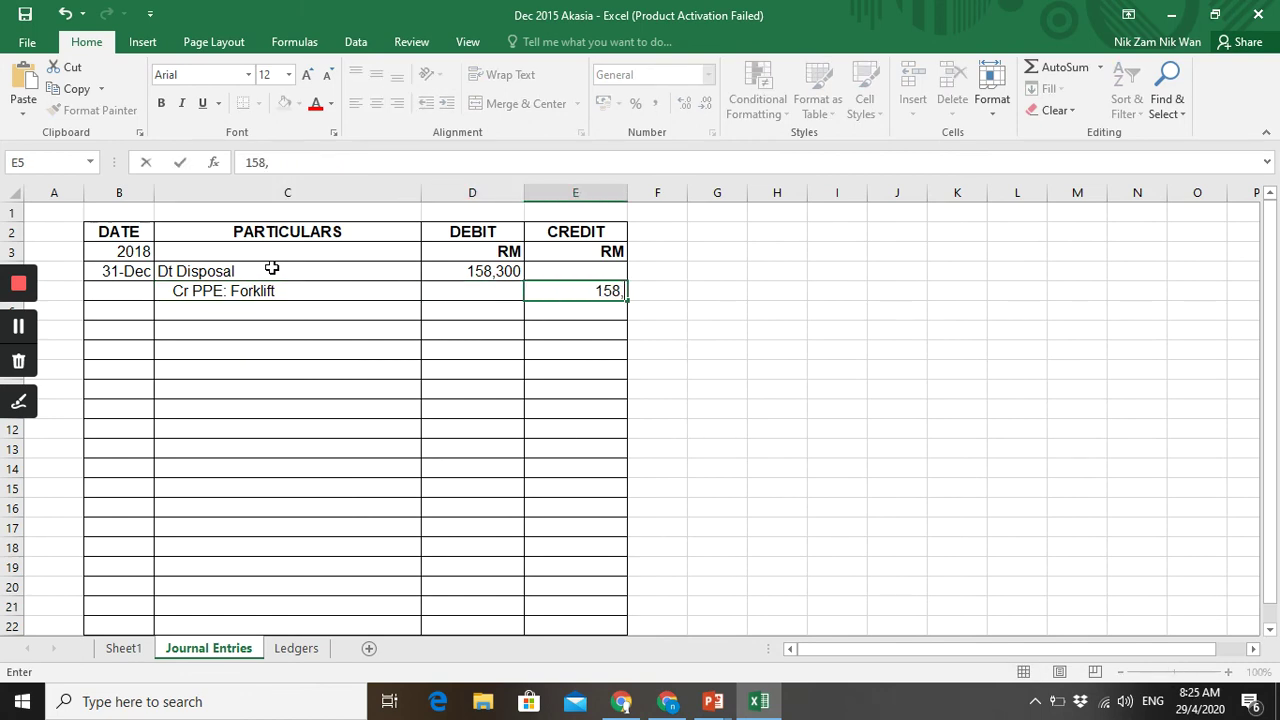
{"action": "type", "text": "300"}
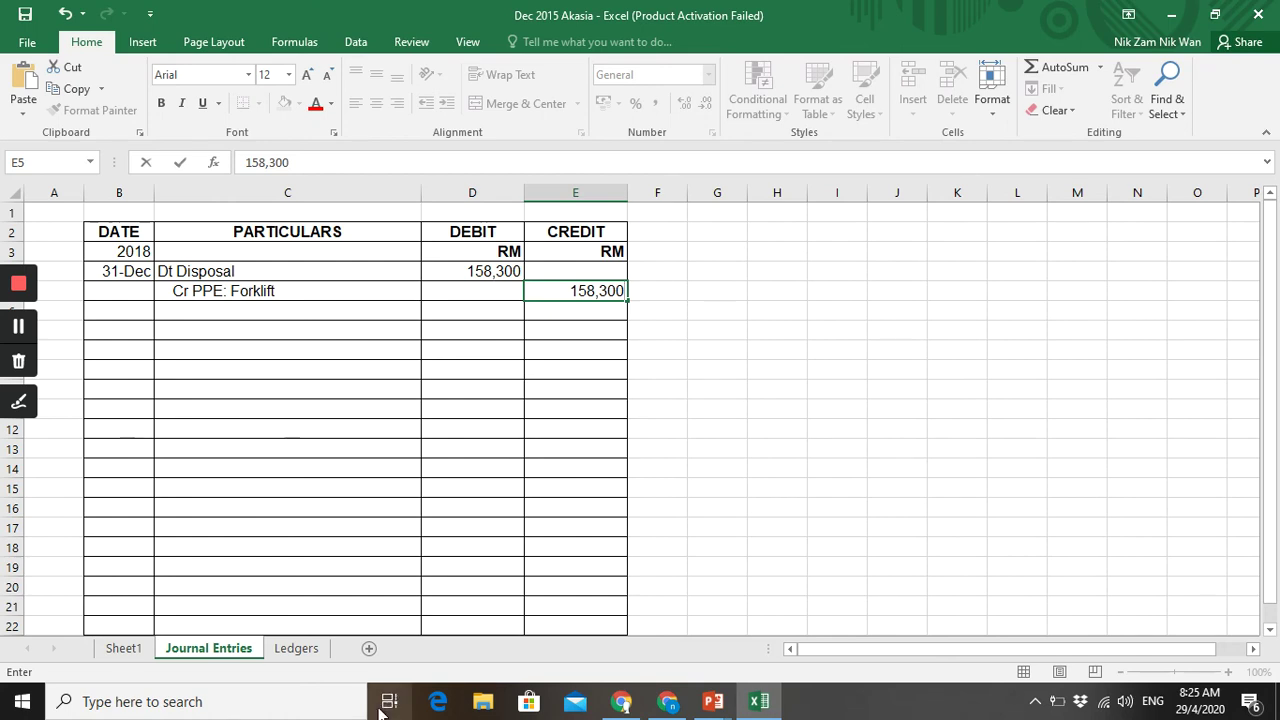
- In the Ledgers sheet, record "Disposal" with 66,500 on the debit side of Accumulated Depreciation: Forklift, in the row below 2018
{"action": "left_click", "coordinate": [307, 657]}
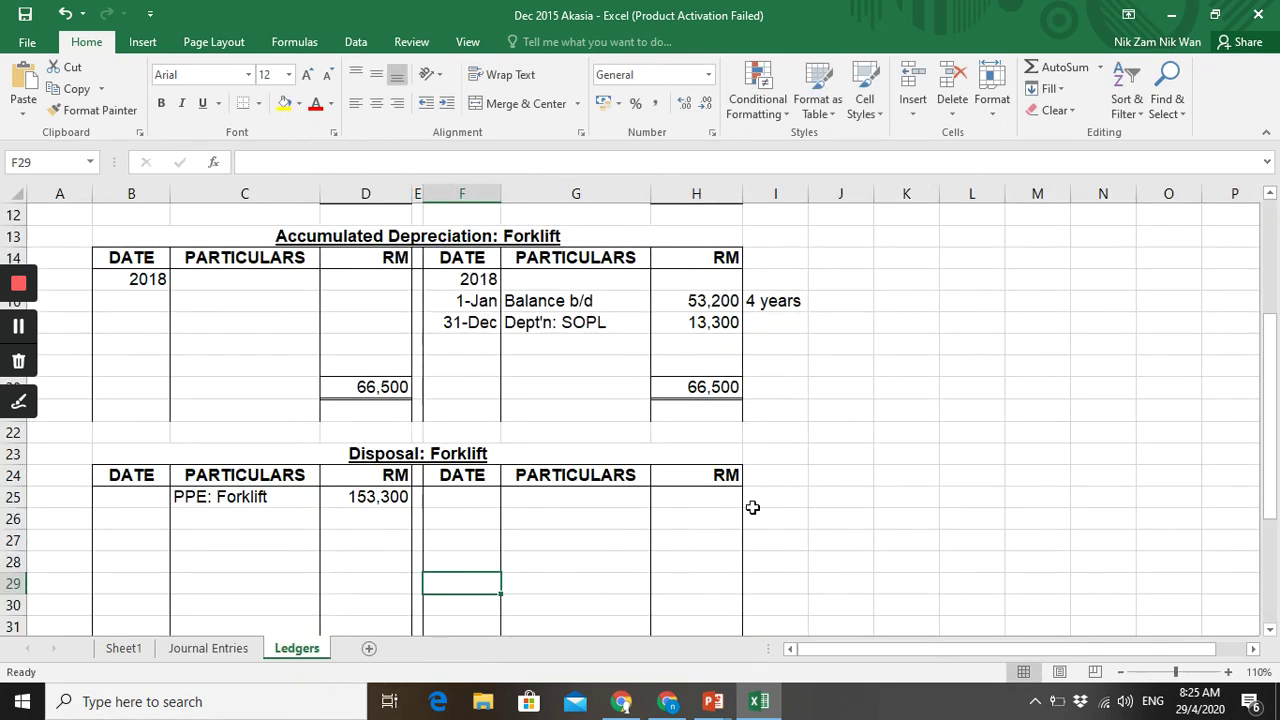
{"action": "left_click", "coordinate": [1268, 193]}
{"action": "scroll", "coordinate": [1270, 203], "scroll_direction": "up", "scroll_amount": 3}
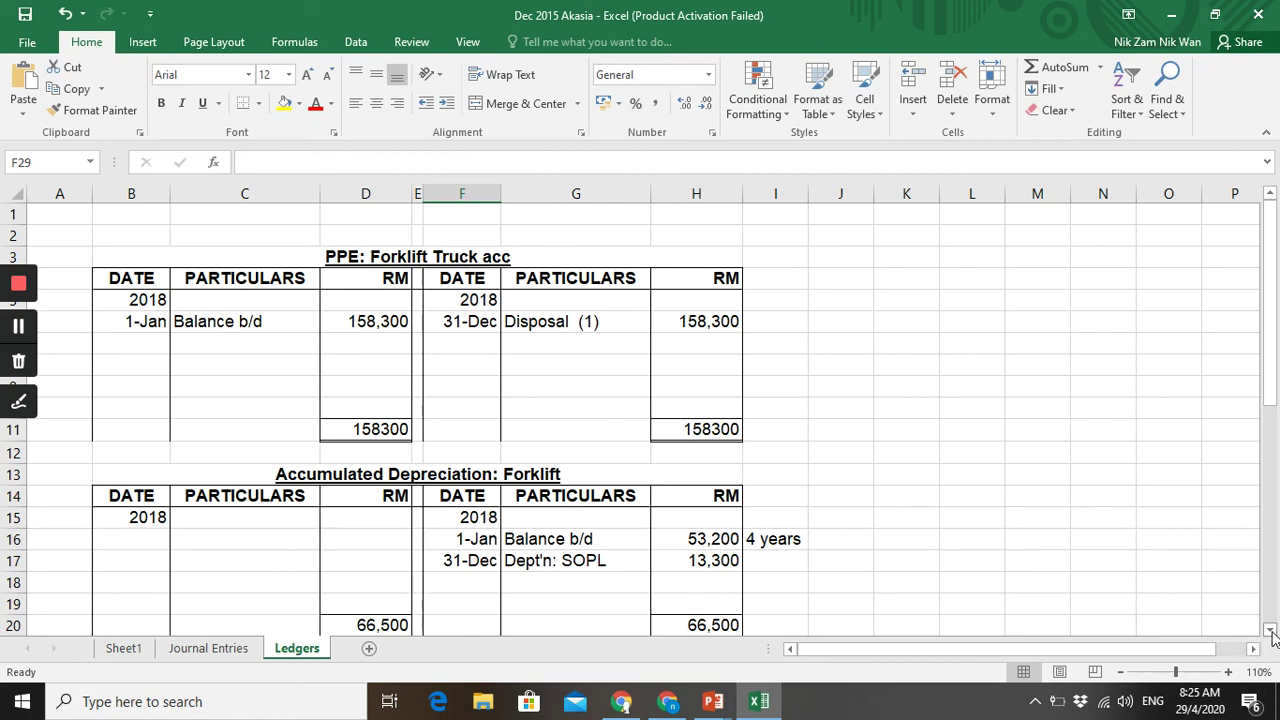
{"action": "scroll", "coordinate": [1273, 632], "scroll_direction": "down", "scroll_amount": 3}
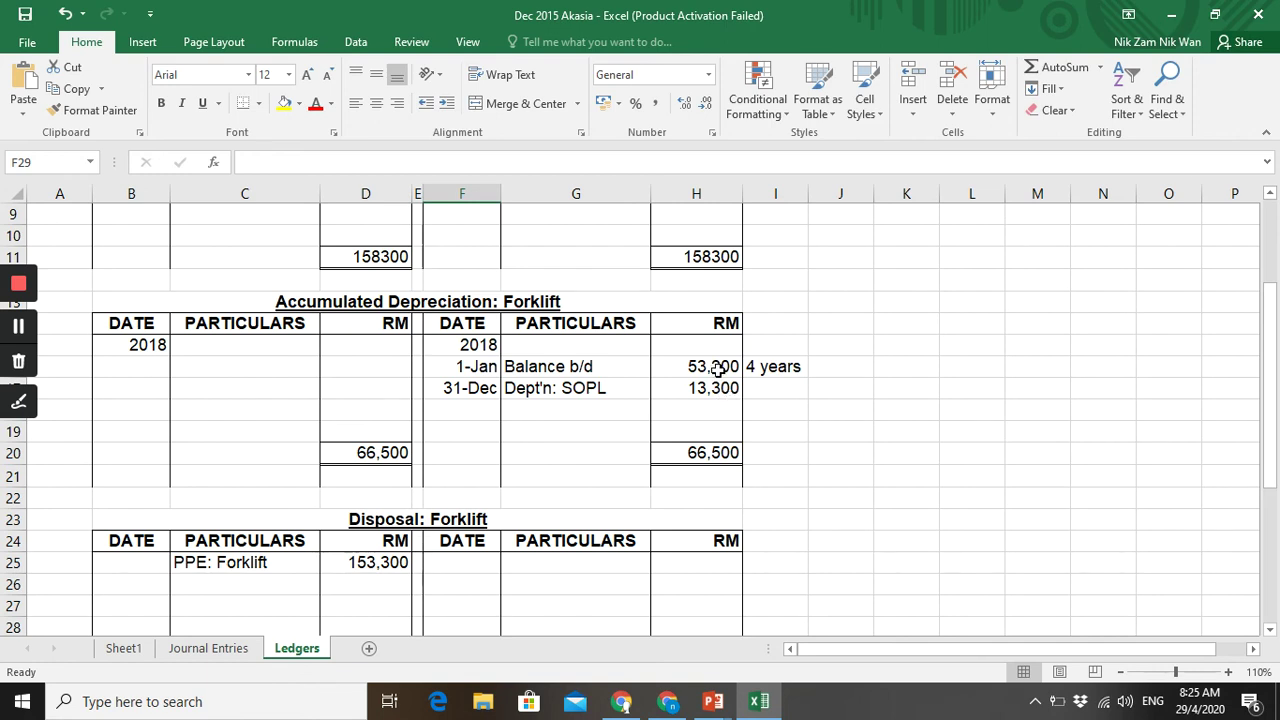
{"action": "left_click", "coordinate": [362, 367]}
{"action": "left_click", "coordinate": [294, 368]}
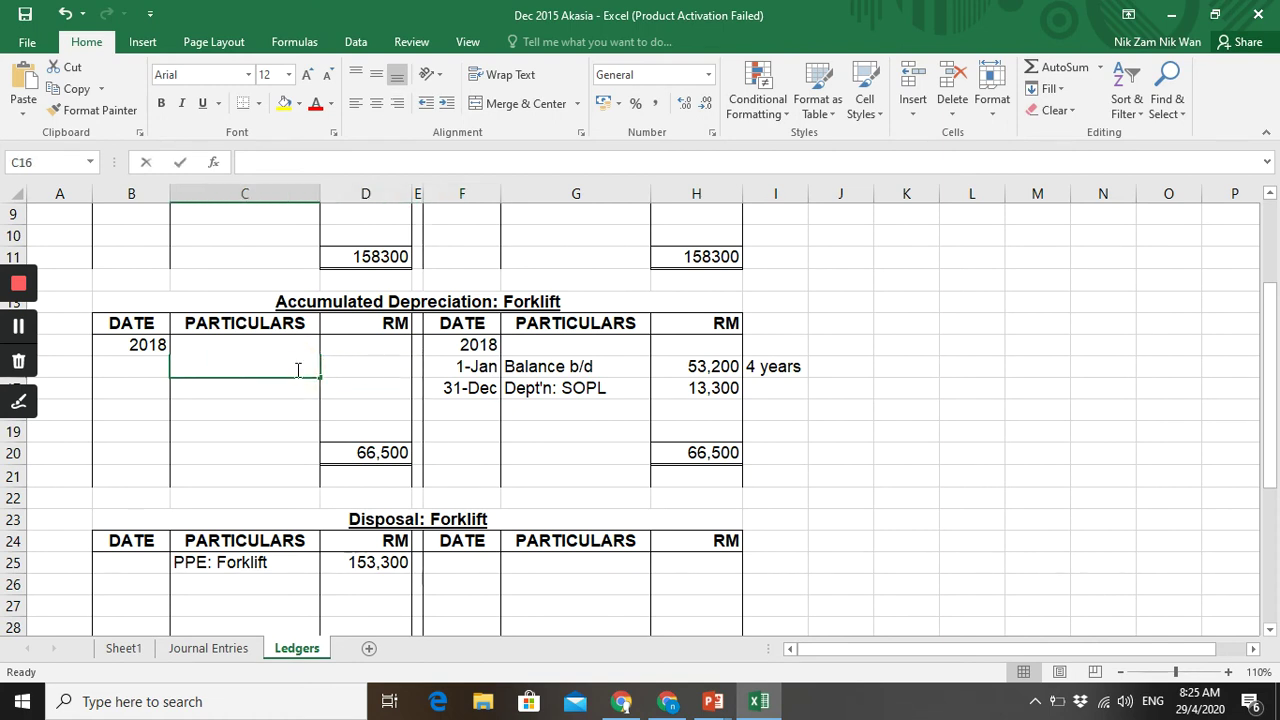
{"action": "type", "text": "Disposal"}
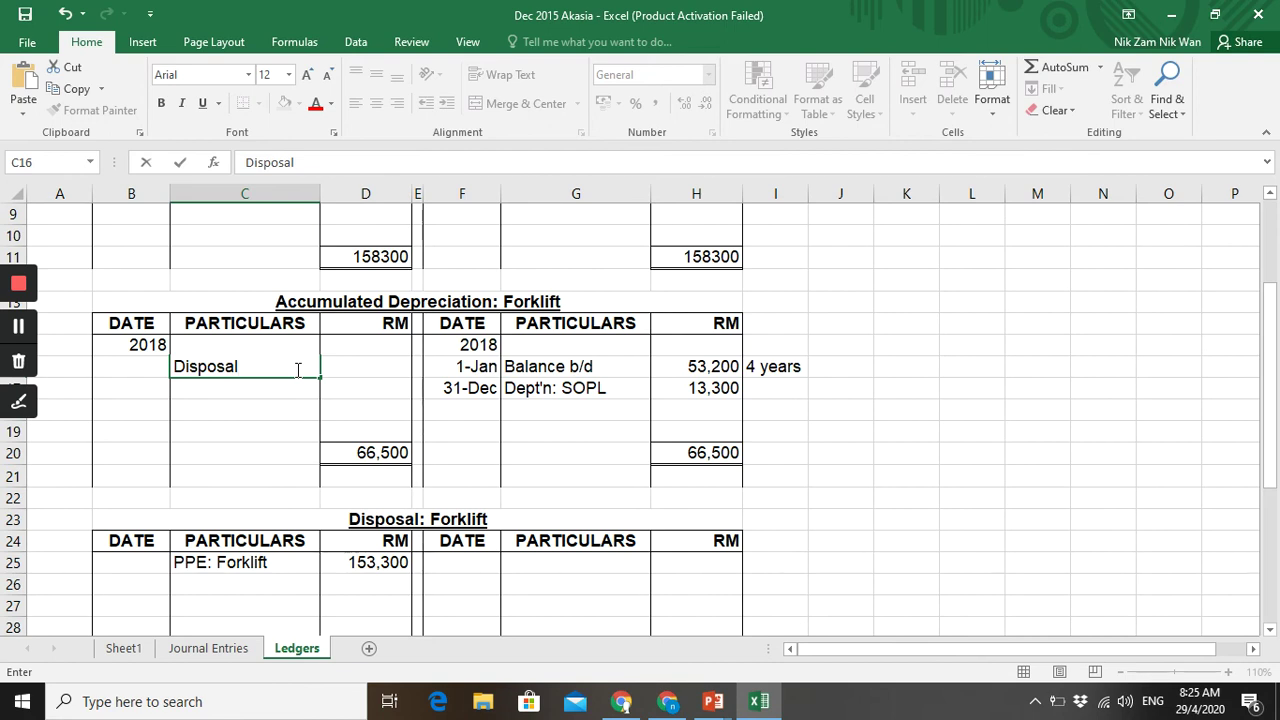
{"action": "key", "text": "Tab"}
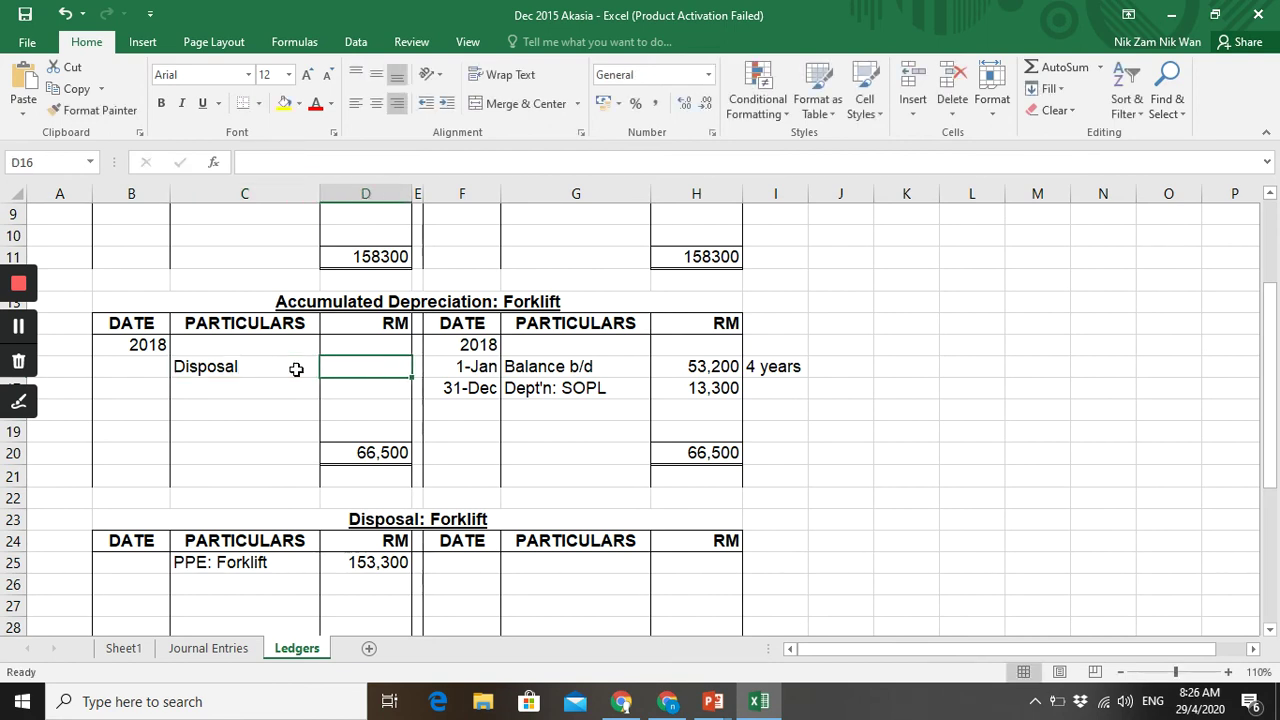
{"action": "type", "text": "66,500"}
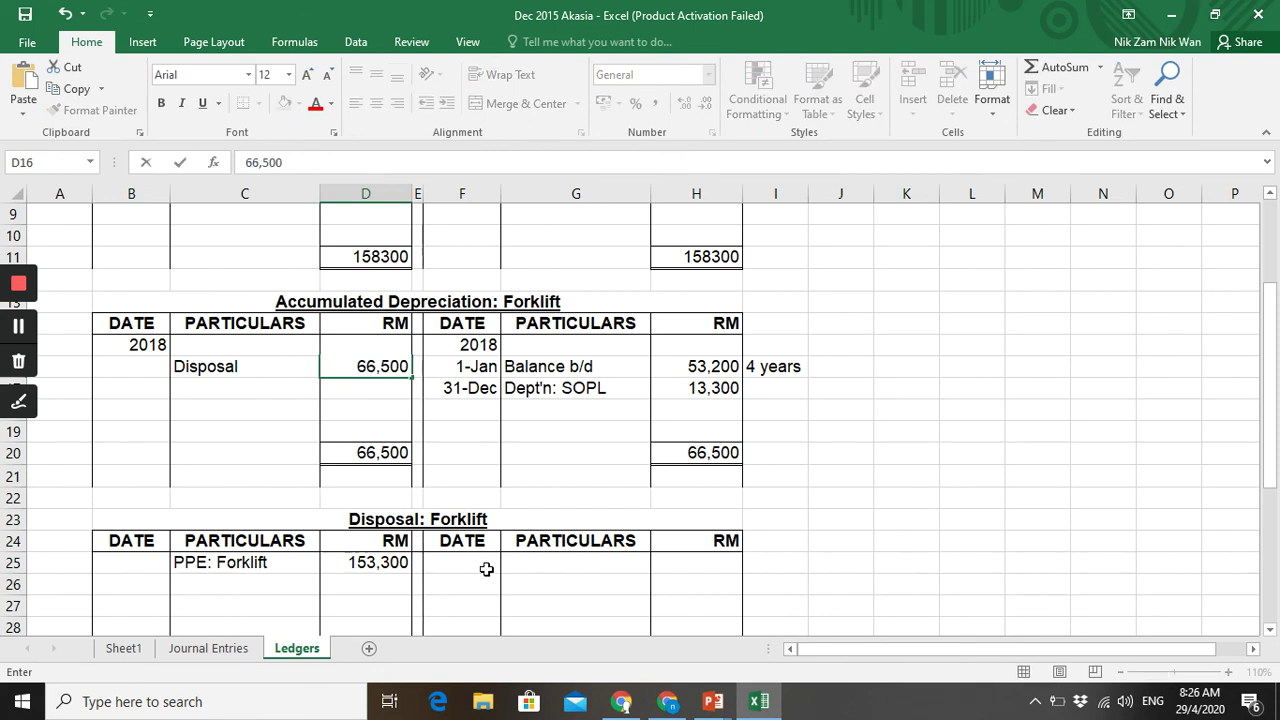
- Record "Acc Dept" with the amount 66,500 on the first credit row of the Disposal: Forklift ledger
{"action": "left_click", "coordinate": [526, 571]}
{"action": "type", "text": "Acc D"}
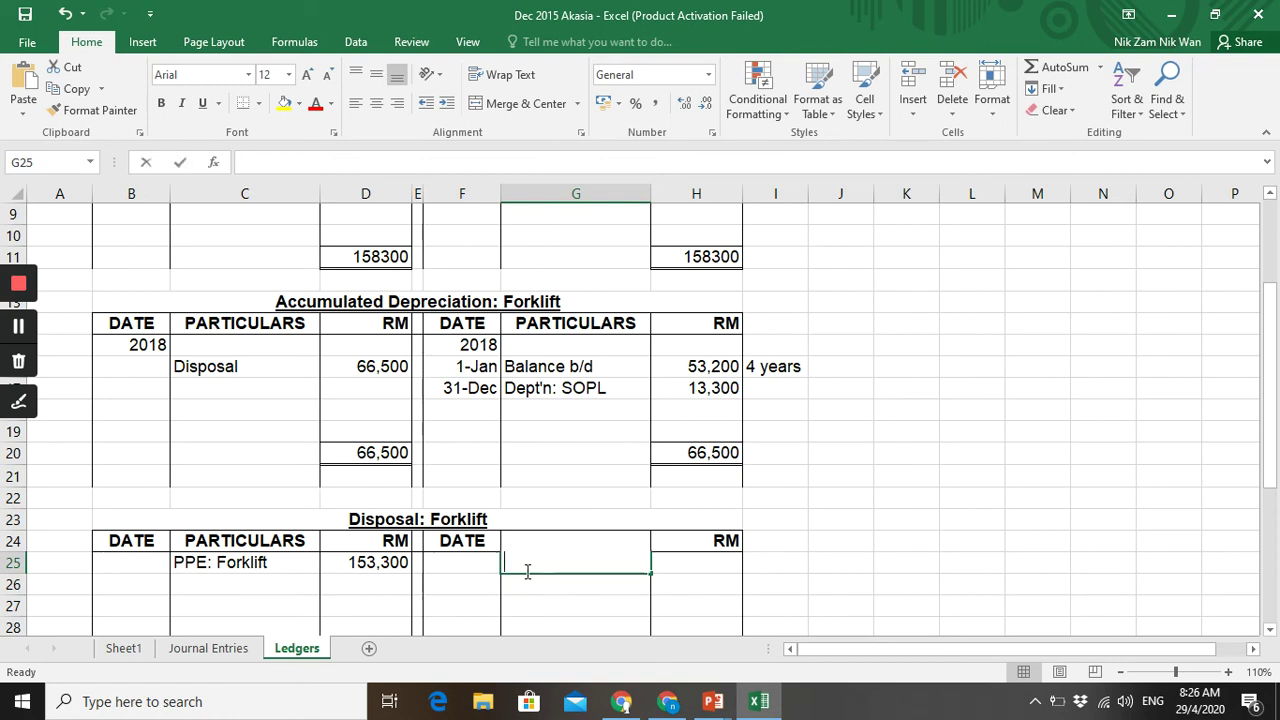
{"action": "type", "text": "ept"}
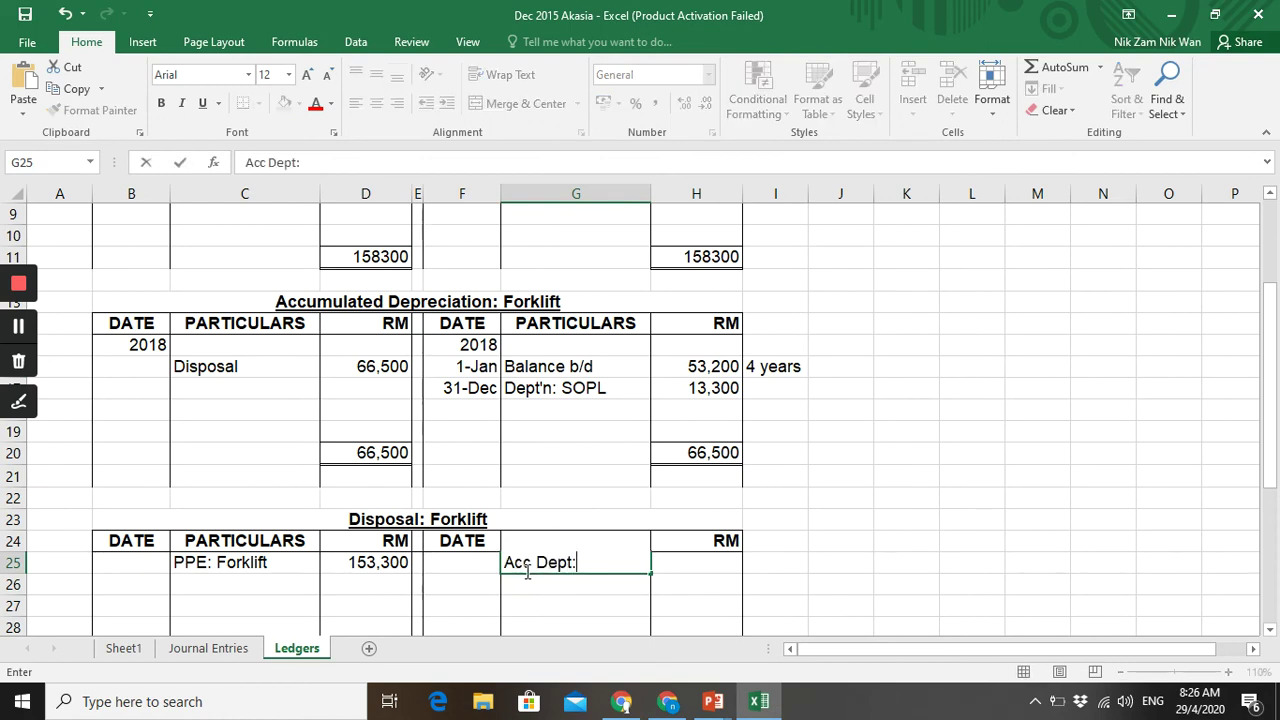
{"action": "key", "text": "Tab"}
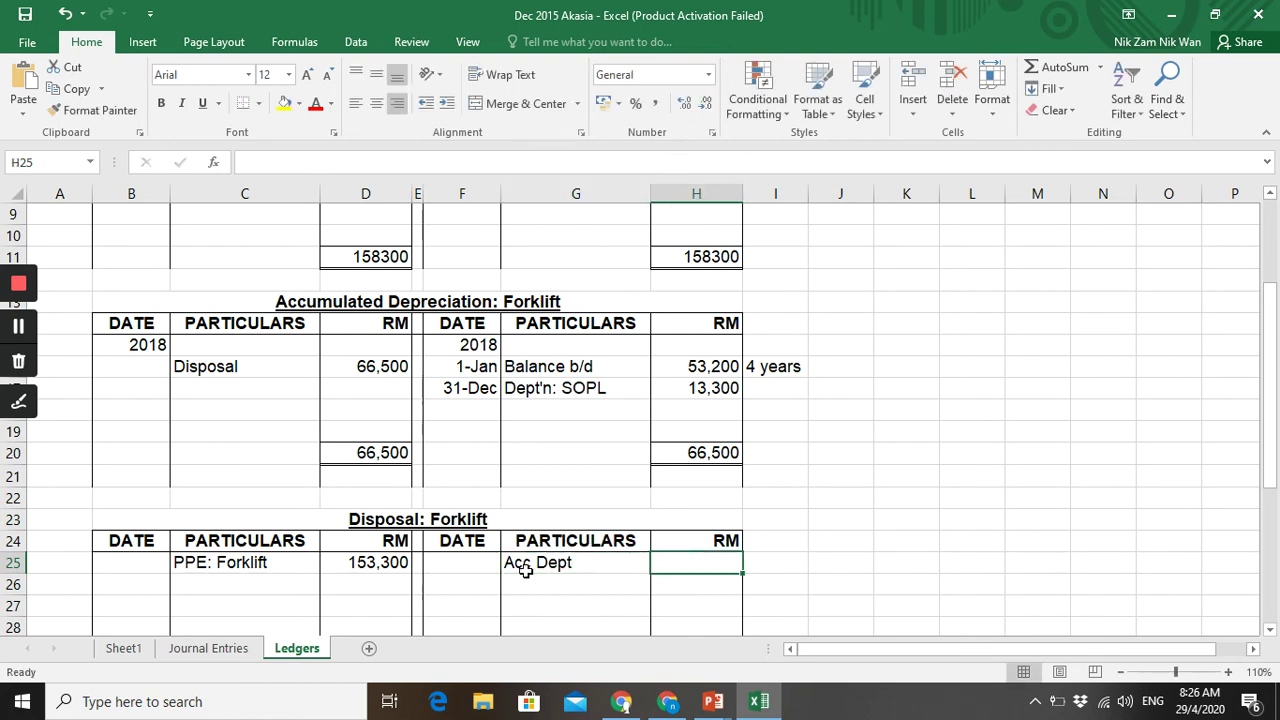
{"action": "type", "text": "66,500"}
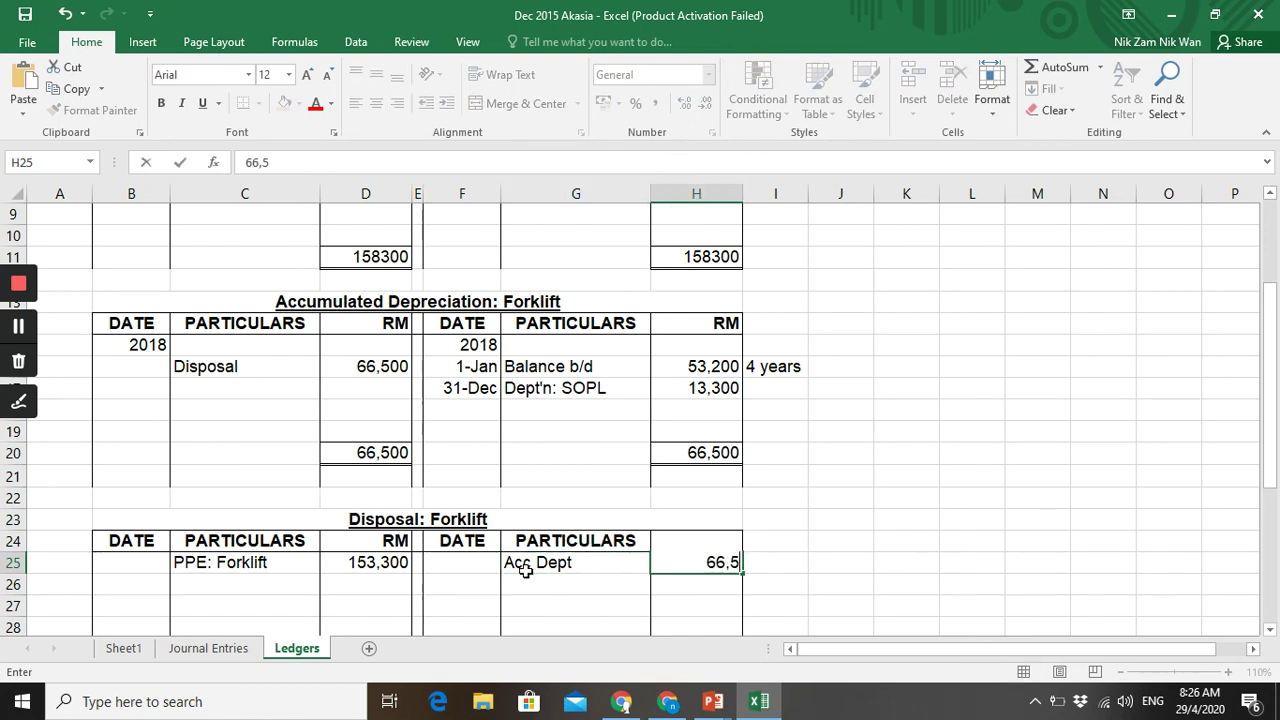
{"action": "key", "text": "Return"}
{"action": "key", "text": "Return"}
{"action": "key", "text": "Return"}
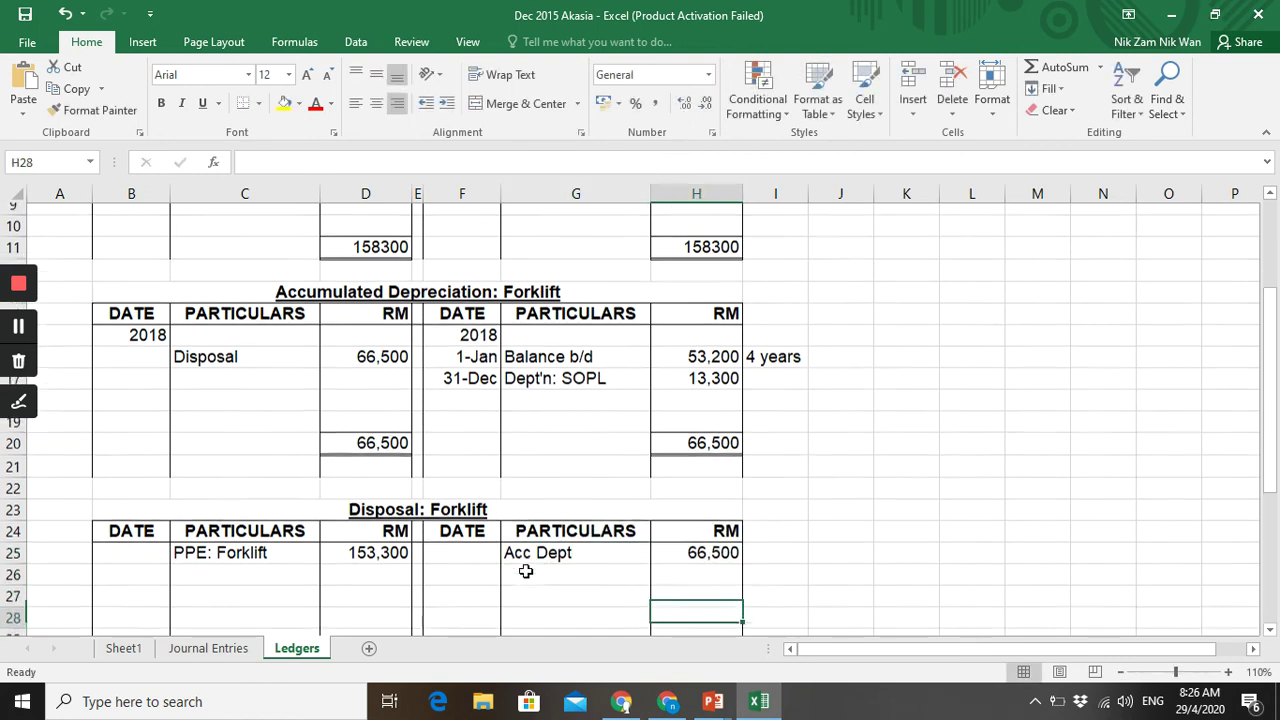
{"action": "key", "text": "Return"}
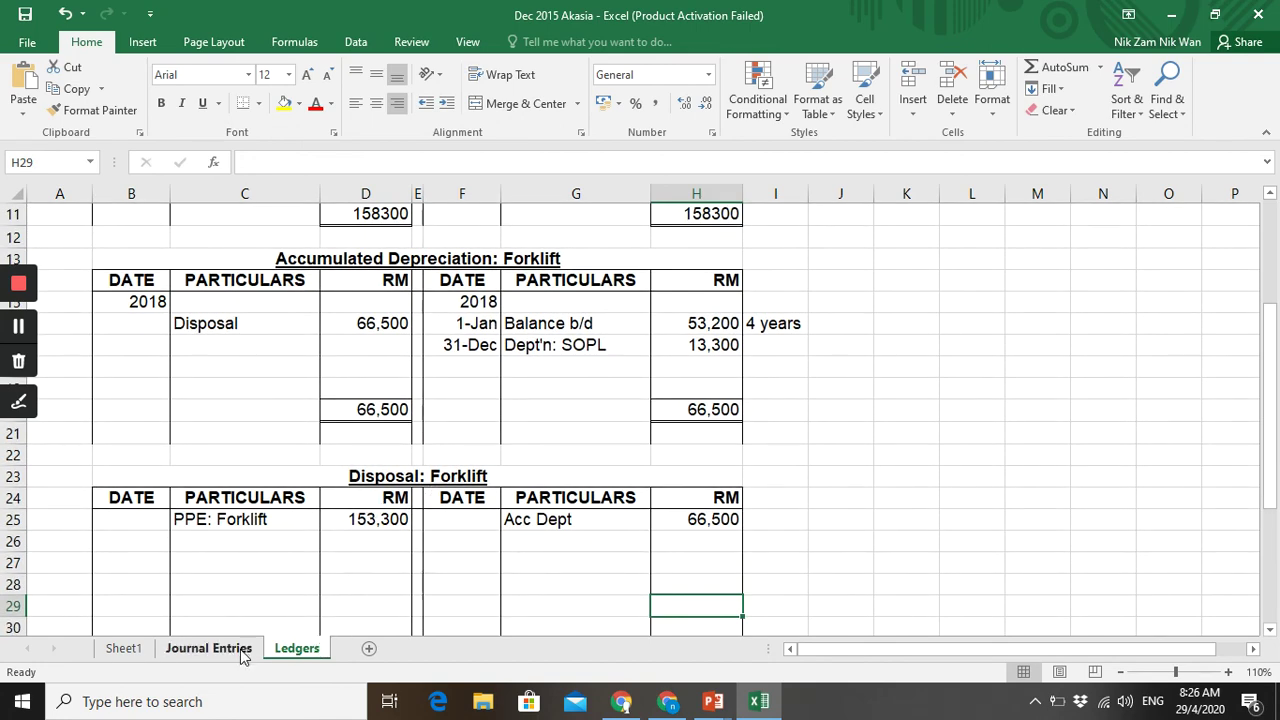
- In the journal entries sheet, enter the particulars "Dt Dept" and indented "Cr Acc Dept" in rows 7 and 8, leaving row 6 blank
{"action": "left_click", "coordinate": [209, 648]}
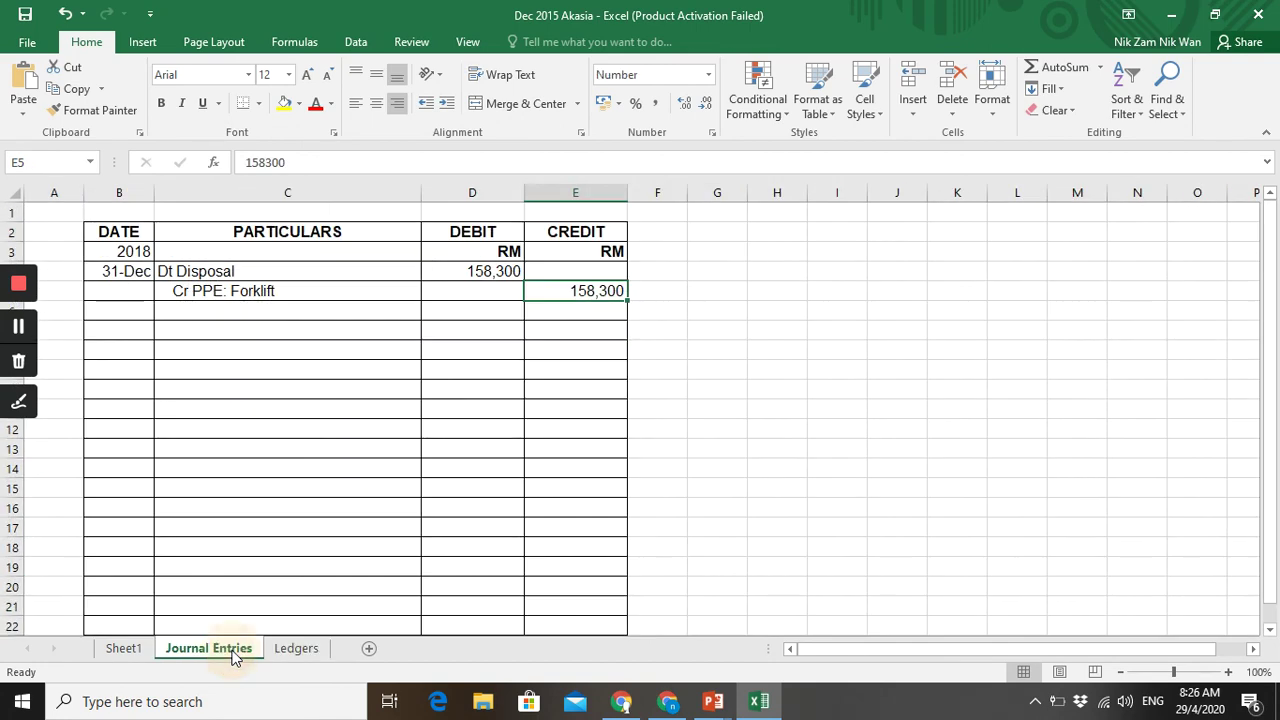
{"action": "left_click", "coordinate": [200, 335]}
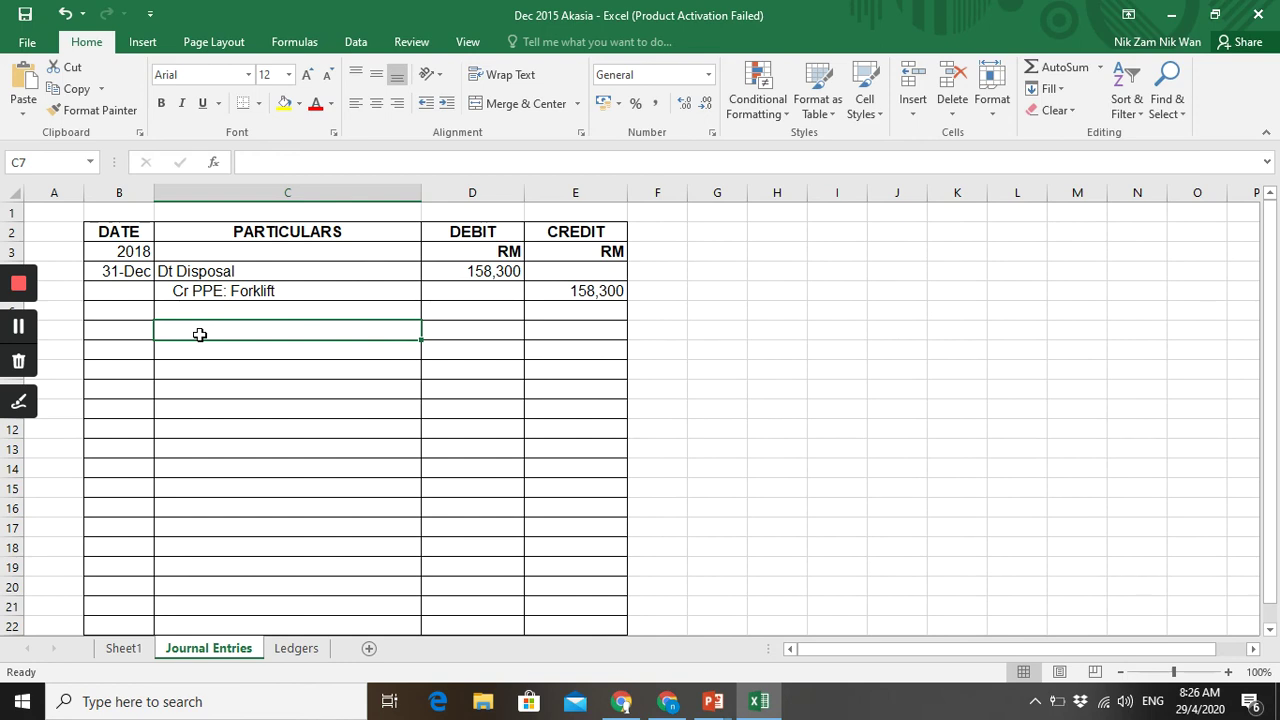
{"action": "type", "text": "Dt Dept"}
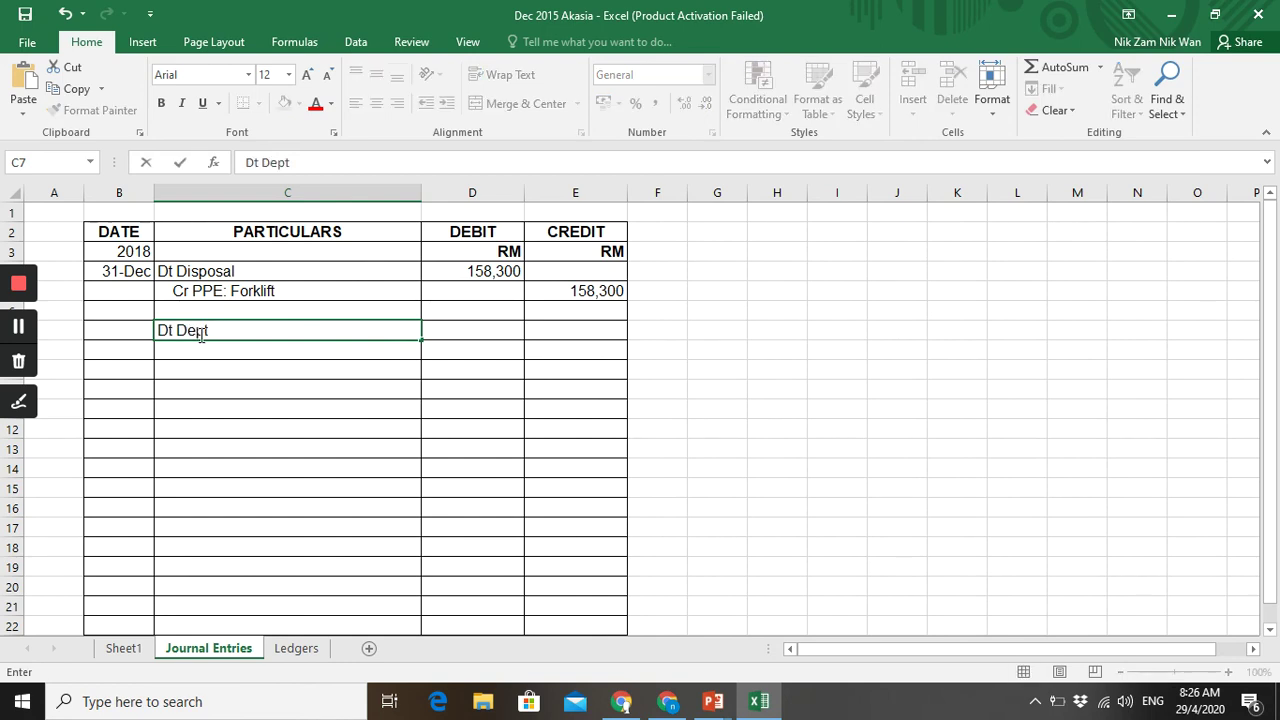
{"action": "key", "text": "Return"}
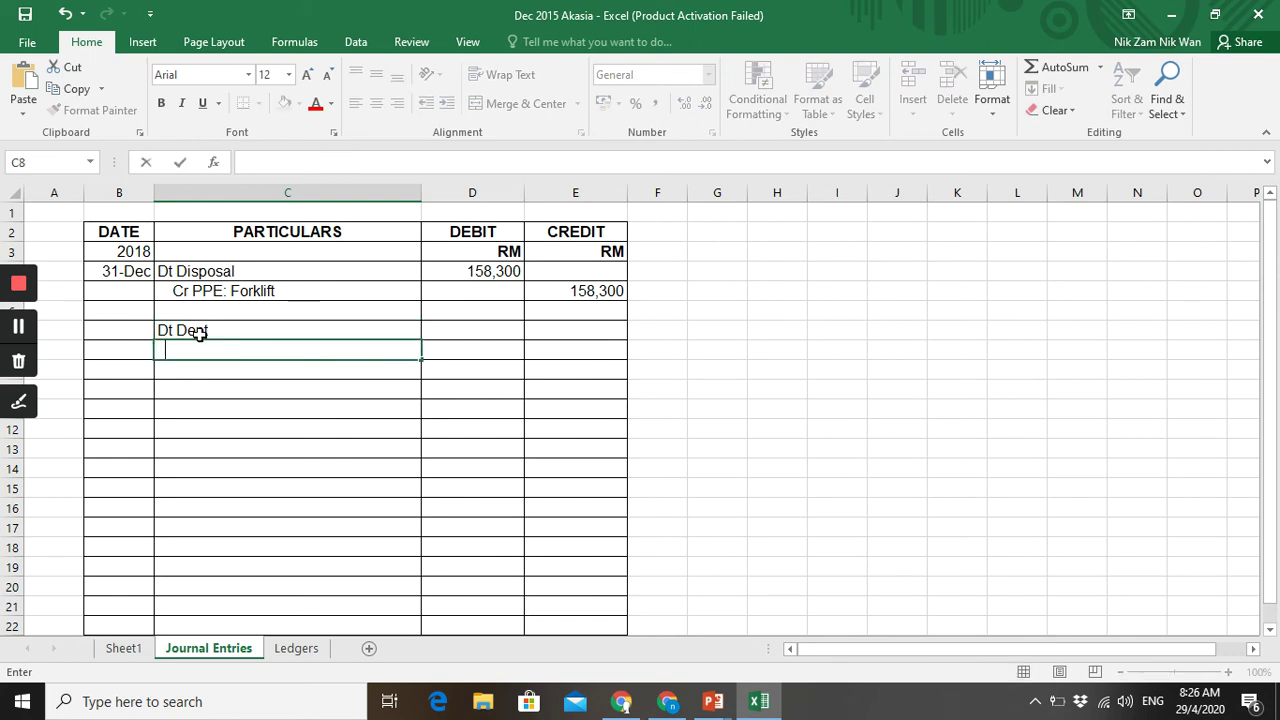
{"action": "type", "text": "Cr Acc Dept"}
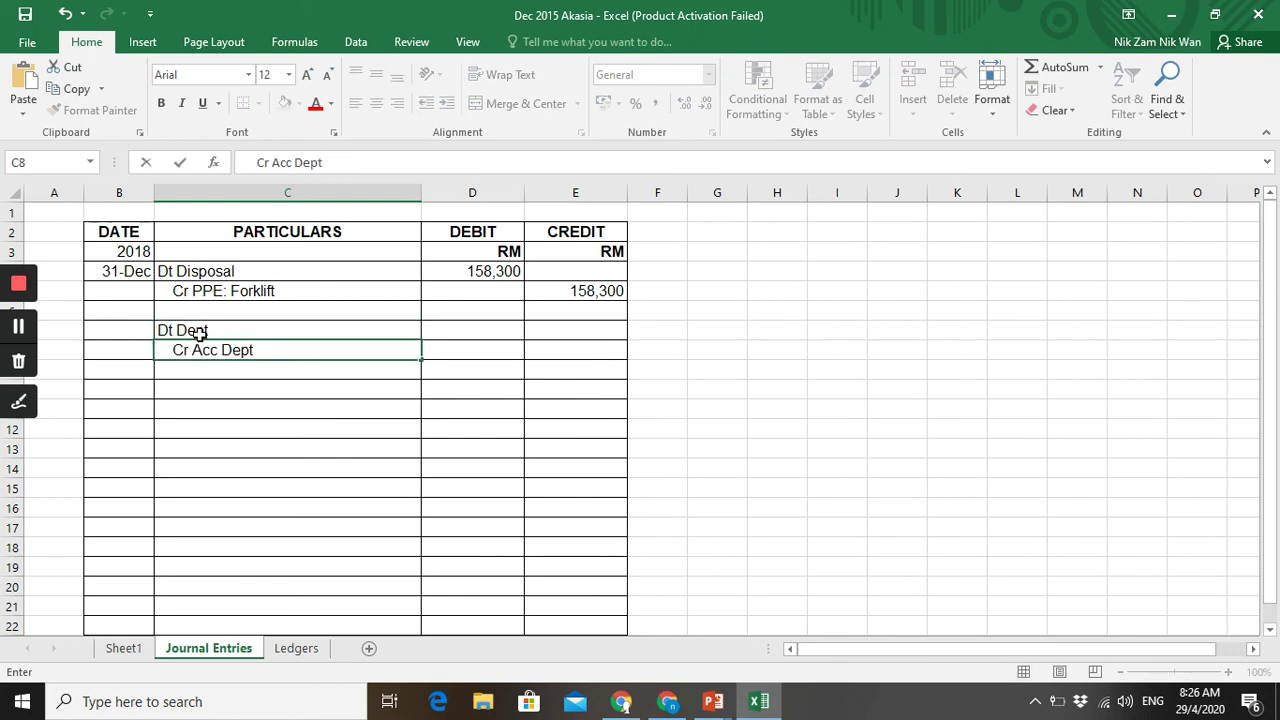
- Enter 13,300 as the debit for Dt Dept and 13,300 as the credit for Cr Acc Dept
{"action": "key", "text": "Tab"}
{"action": "key", "text": "Up"}
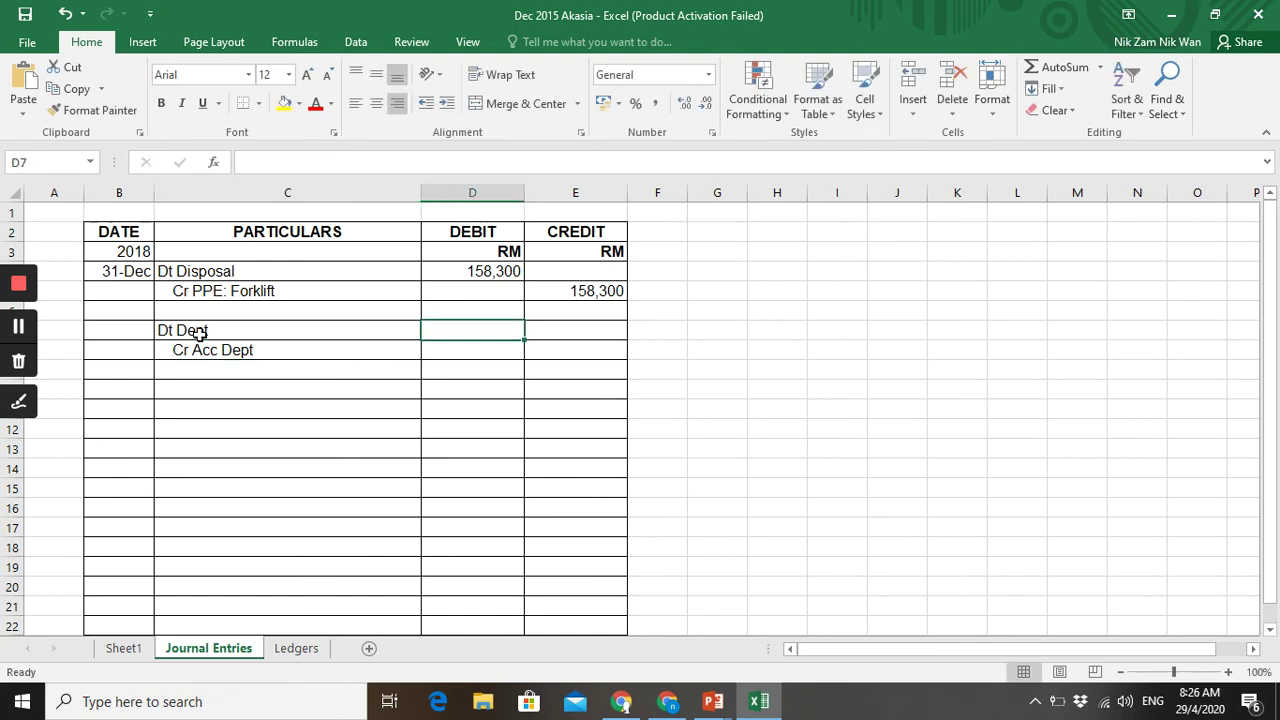
{"action": "type", "text": "13,300"}
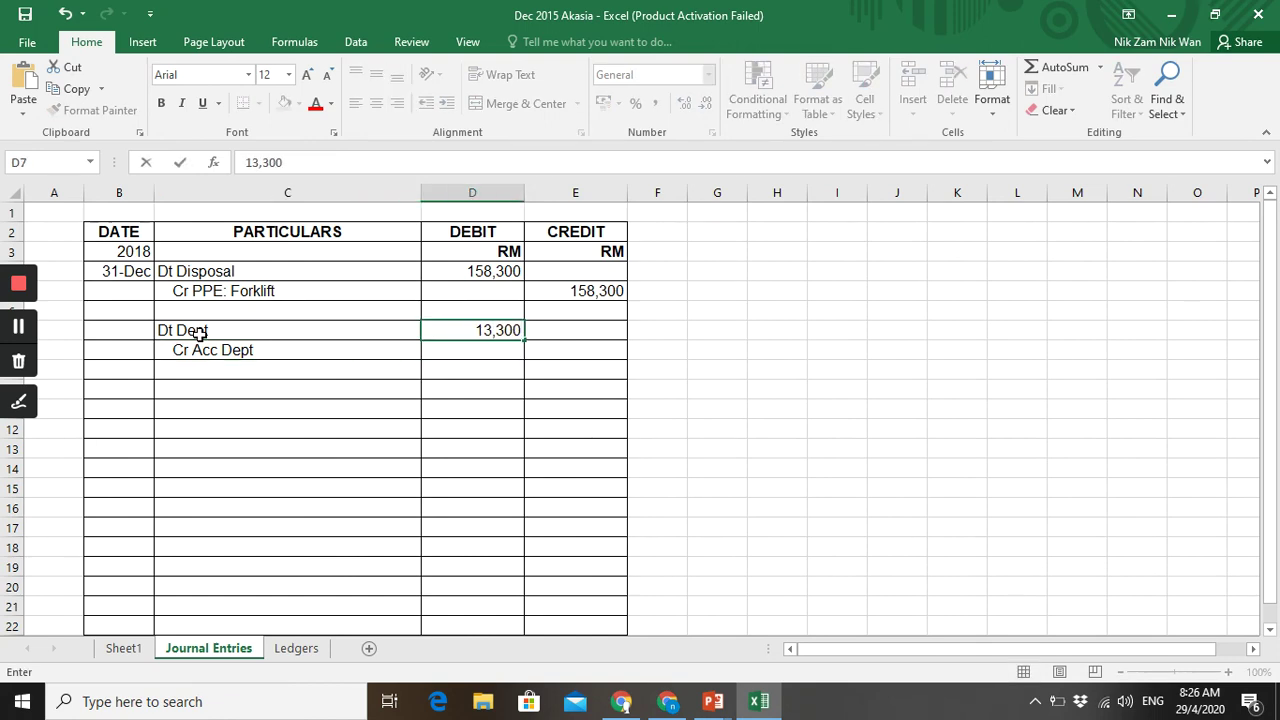
{"action": "key", "text": "Down"}
{"action": "key", "text": "Right"}
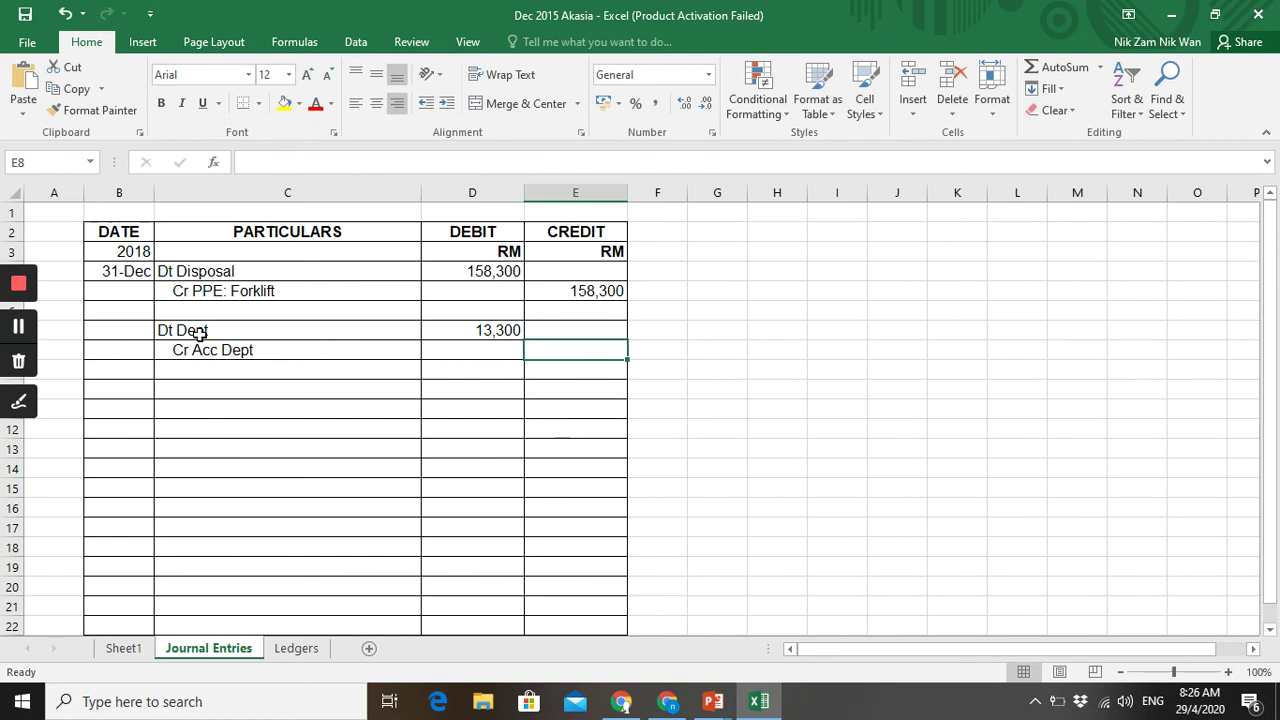
{"action": "type", "text": "13,300"}
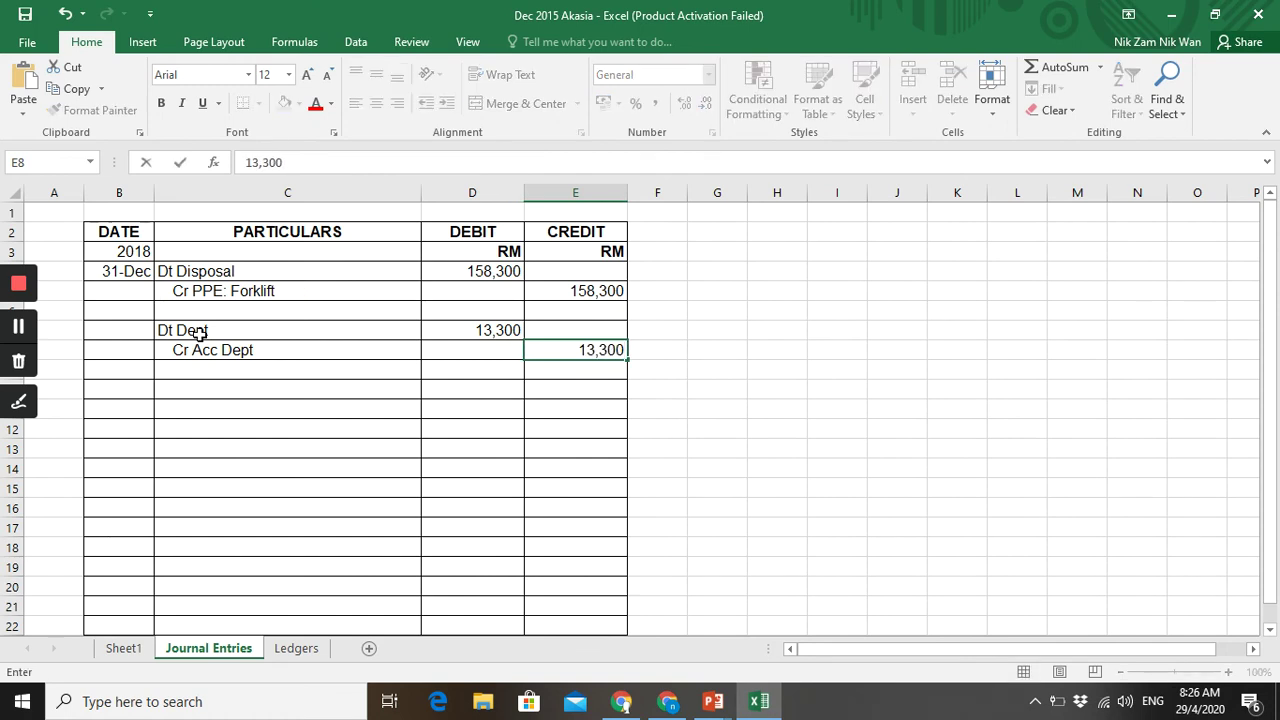
{"action": "key", "text": "Return"}
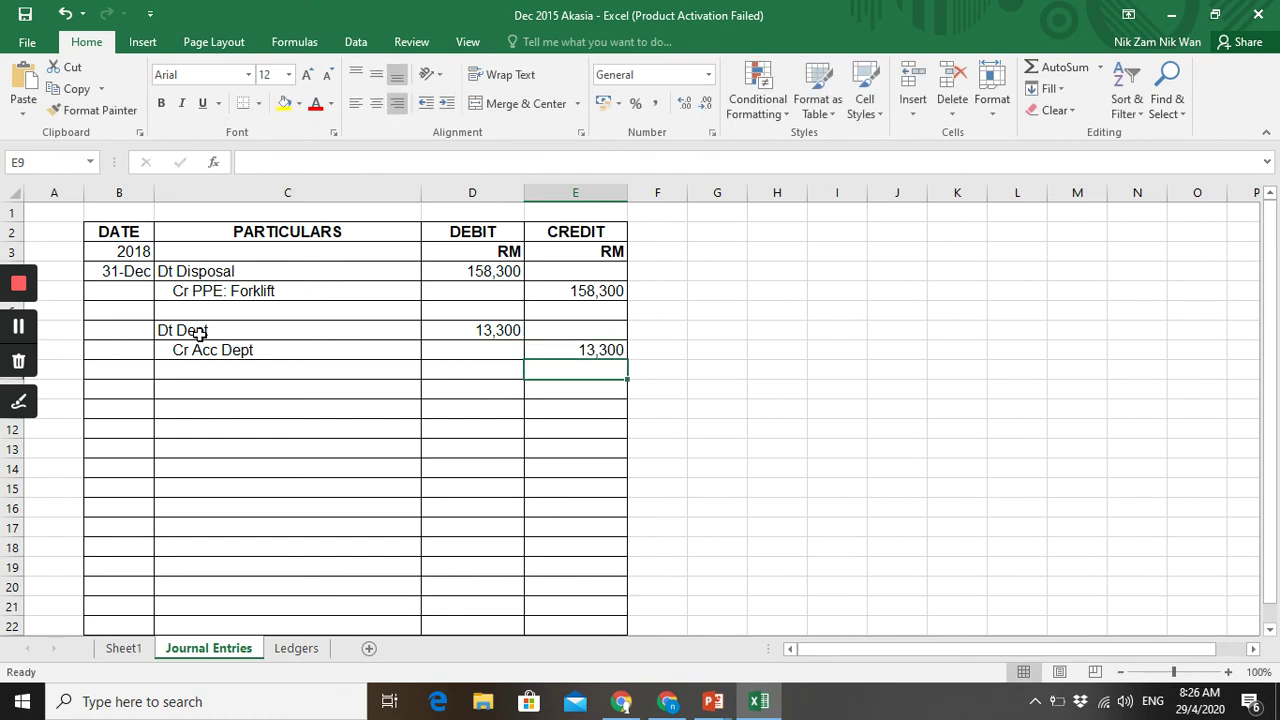
- Enter the particulars "Dt Acc Dept'," in row 9 of the journal entries with a debit of 66,500
{"action": "key", "text": "Left"}
{"action": "key", "text": "Left"}
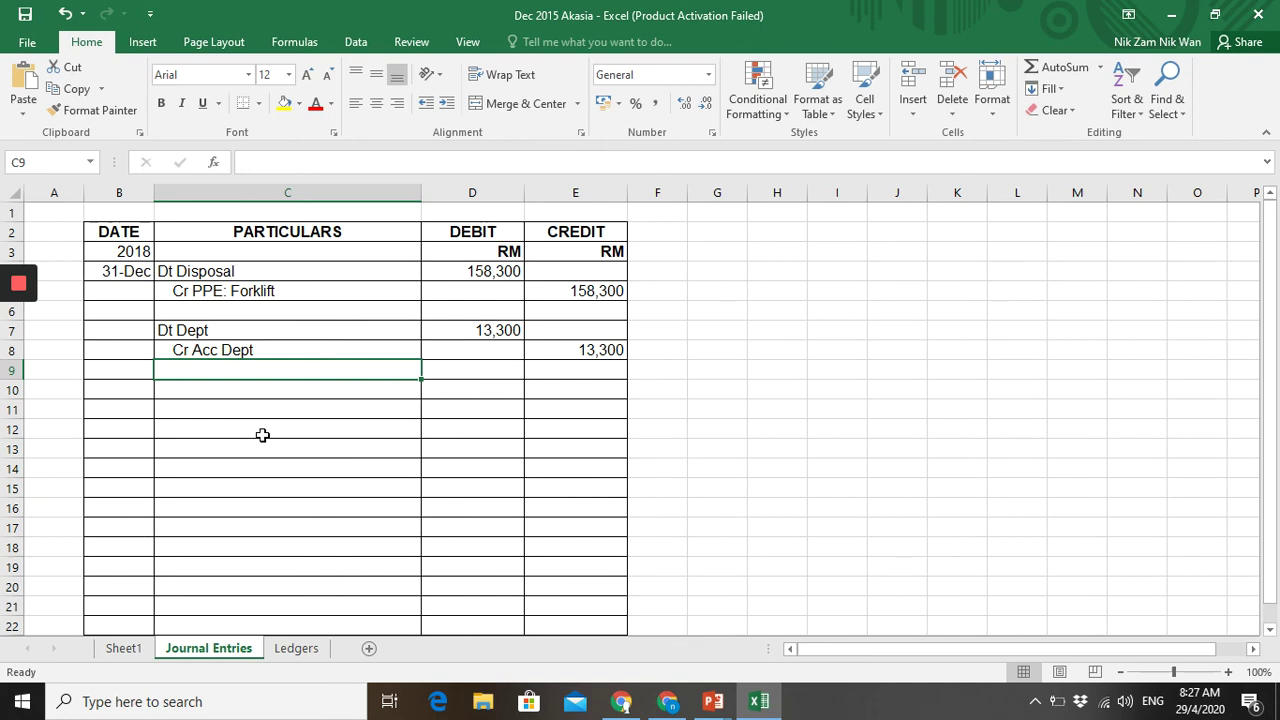
{"action": "type", "text": "D"}
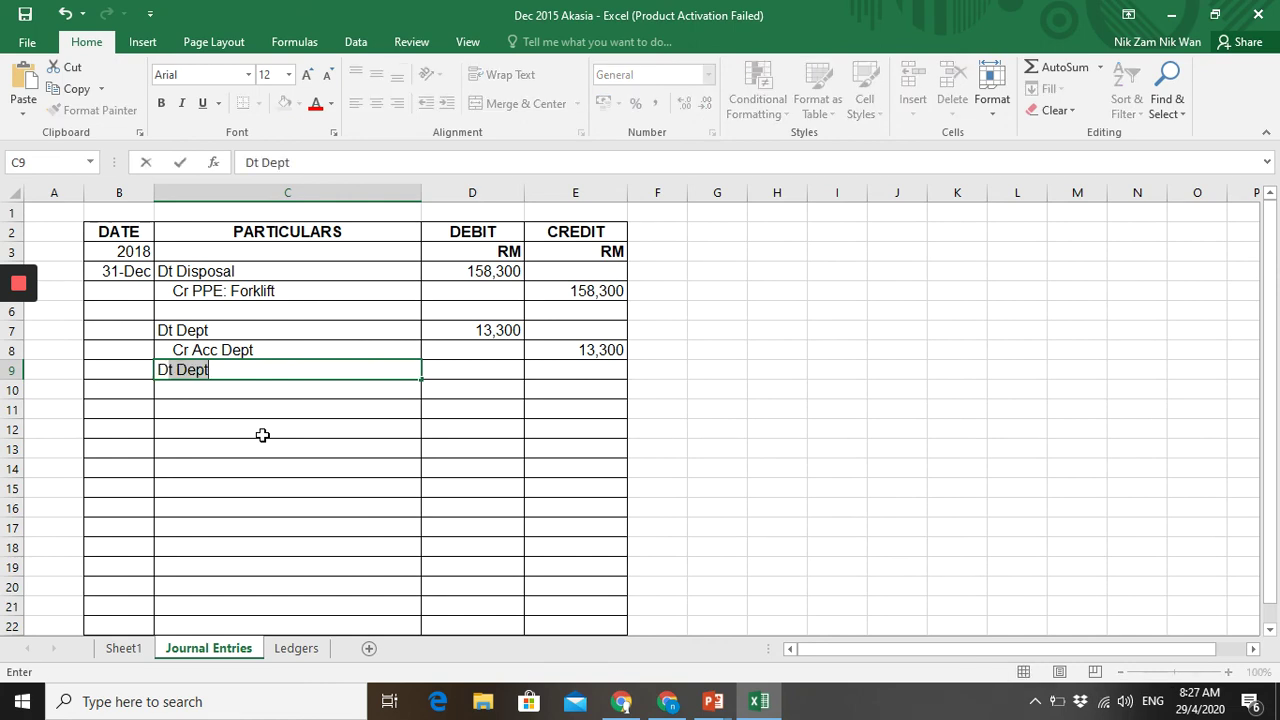
{"action": "type", "text": "t Acc Dept"}
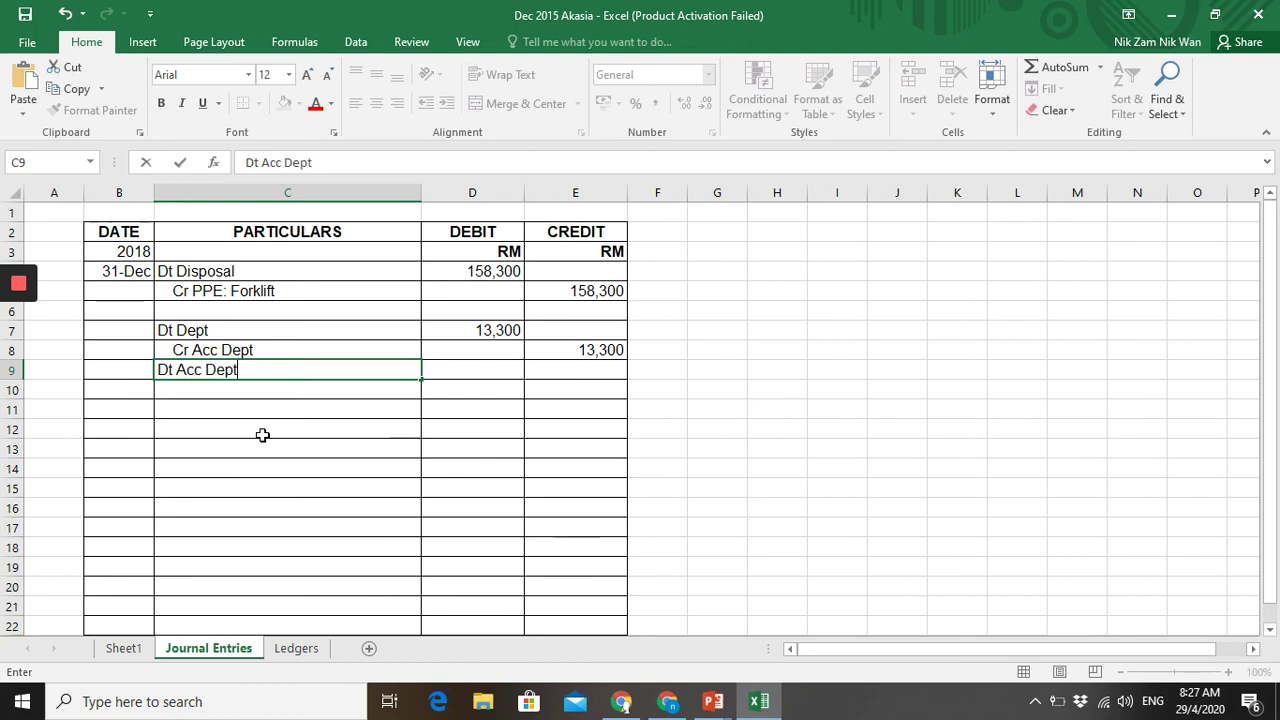
{"action": "type", "text": "',"}
{"action": "key", "text": "Tab"}
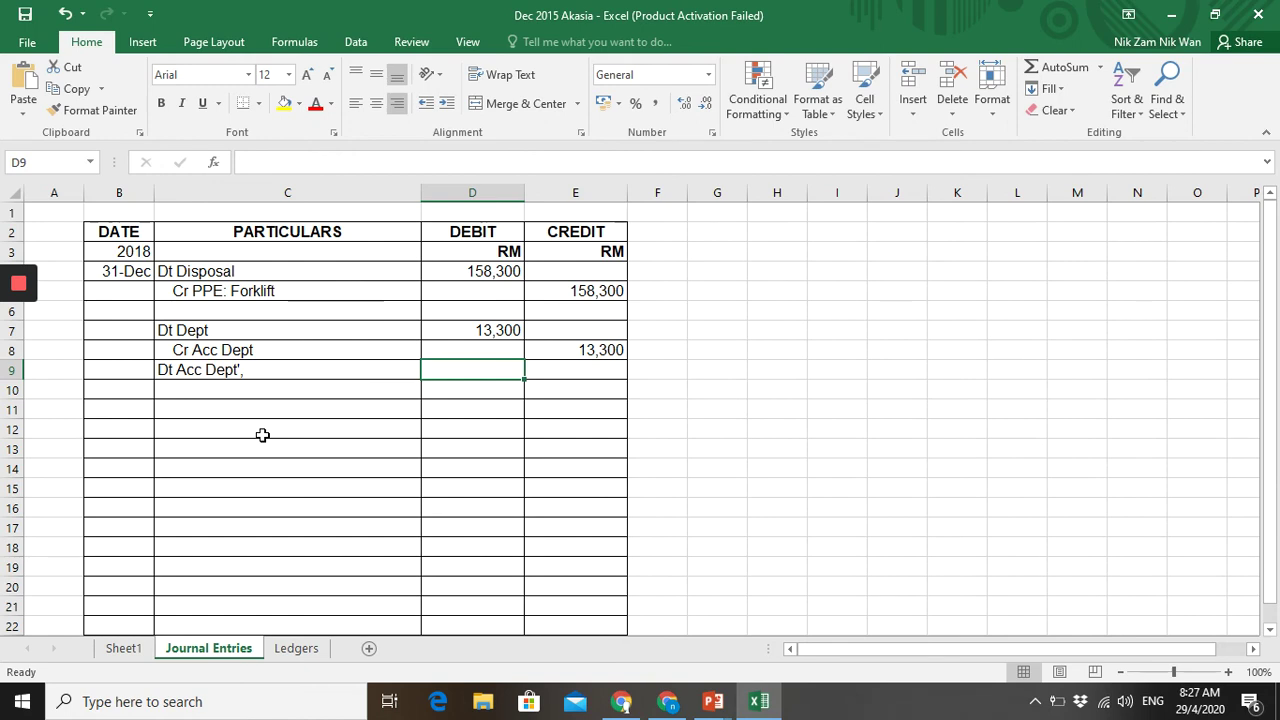
{"action": "type", "text": "66,500"}
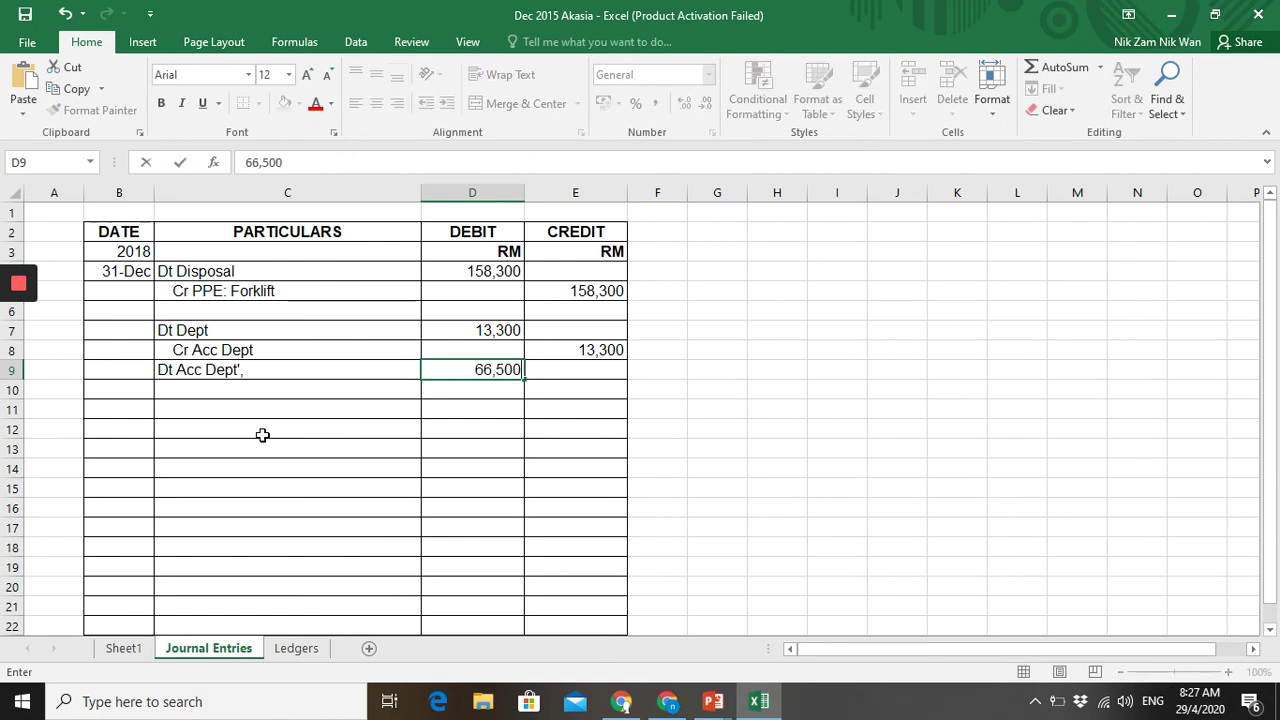
- Enter the indented particulars "Cr Disposal" in row 10 with a credit of 66,500
{"action": "key", "text": "Return"}
{"action": "key", "text": "Left"}
{"action": "type", "text": "Cr D"}
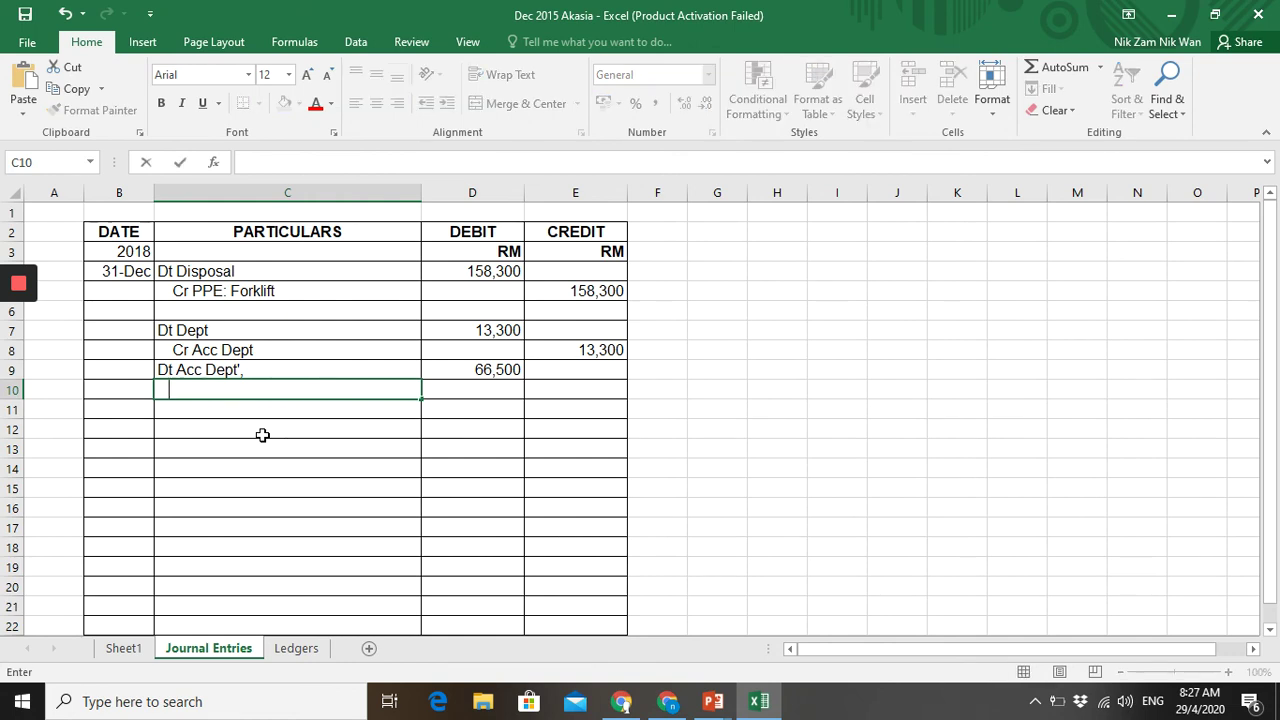
{"action": "type", "text": "isposal"}
{"action": "key", "text": "Tab"}
{"action": "key", "text": "Tab"}
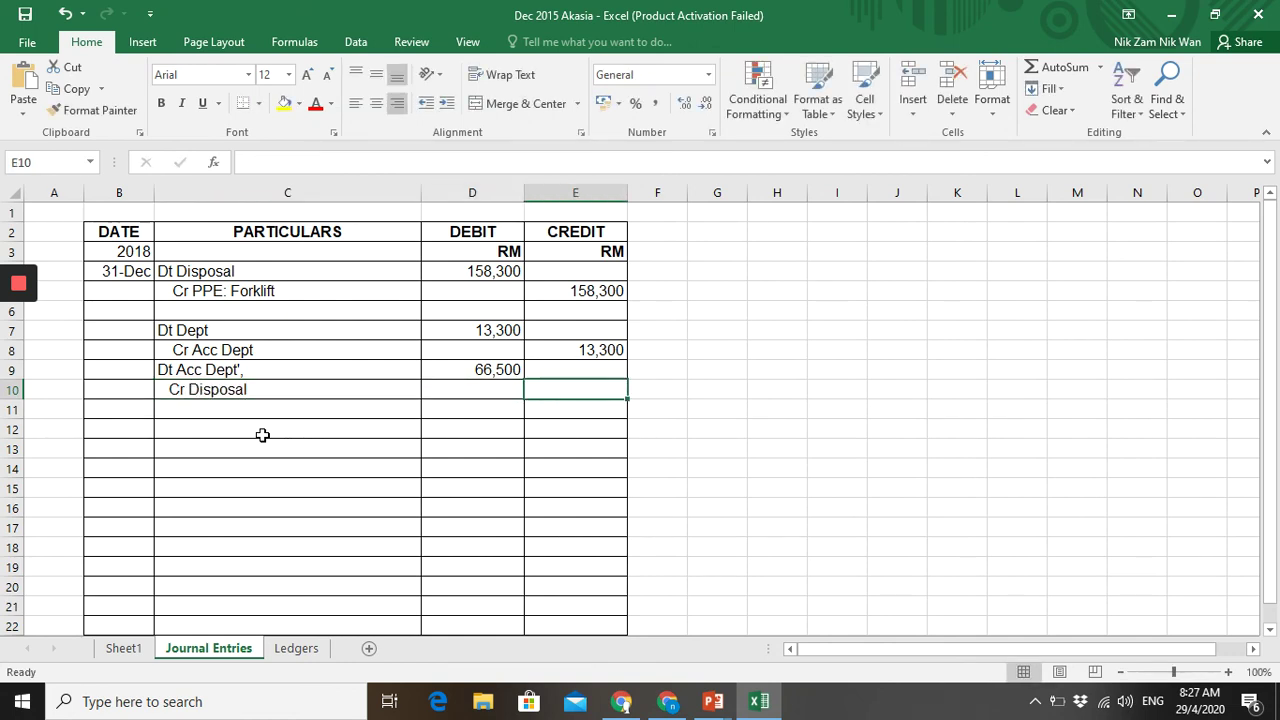
{"action": "type", "text": "66,500"}
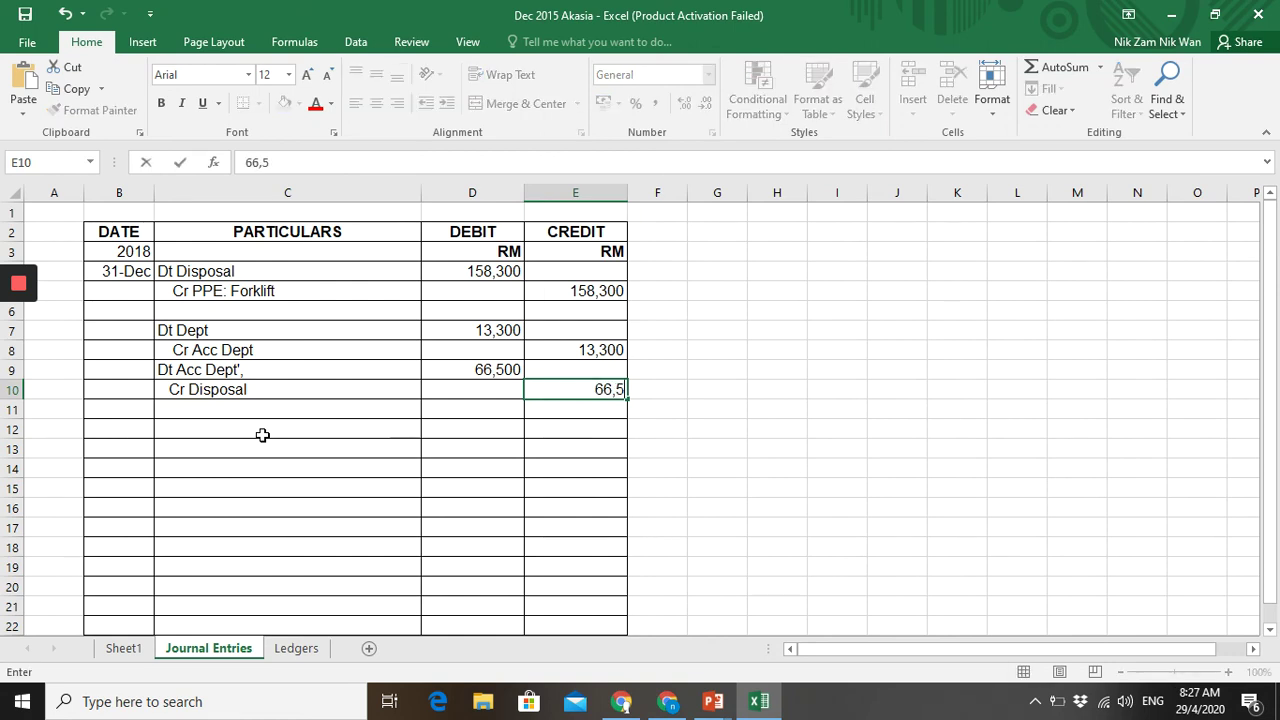
- Append ": Forklift" to the Dt Disposal particulars in row 4 and the Cr Disposal particulars in row 10
{"action": "left_click", "coordinate": [272, 270]}
{"action": "double_click", "coordinate": [274, 270]}
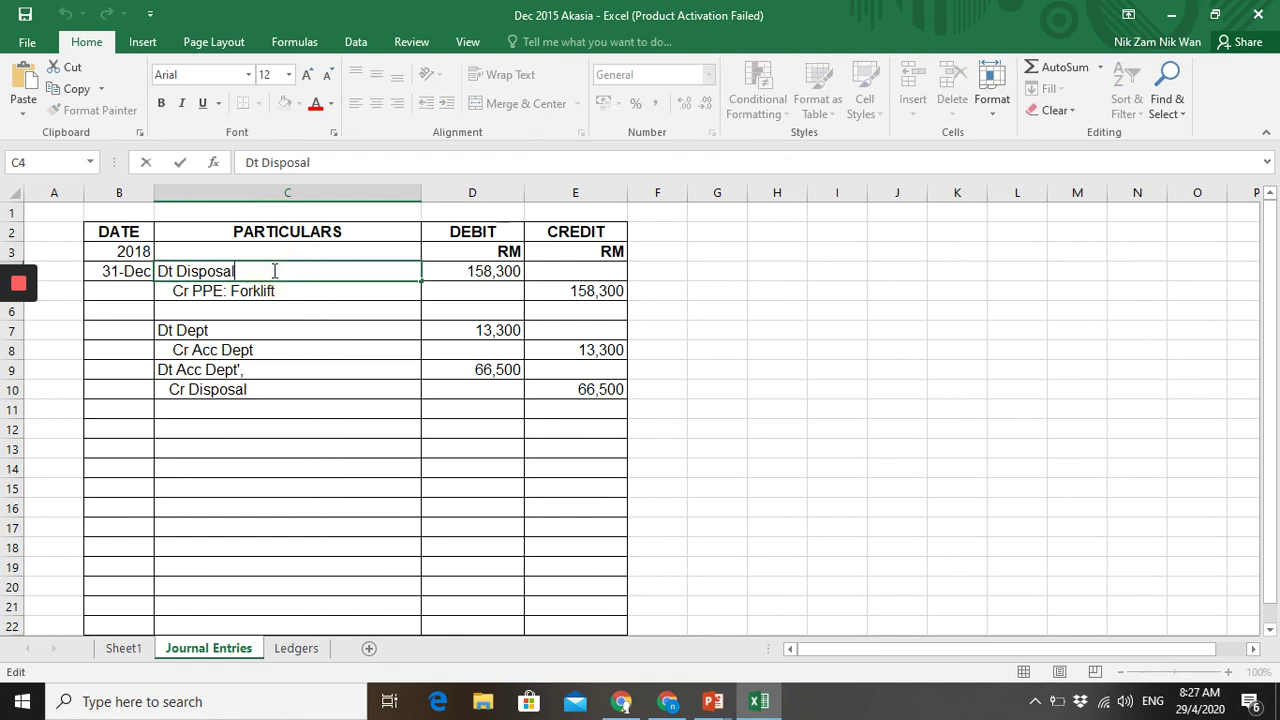
{"action": "type", "text": ": Forklift"}
{"action": "left_click", "coordinate": [257, 389]}
{"action": "double_click", "coordinate": [261, 390]}
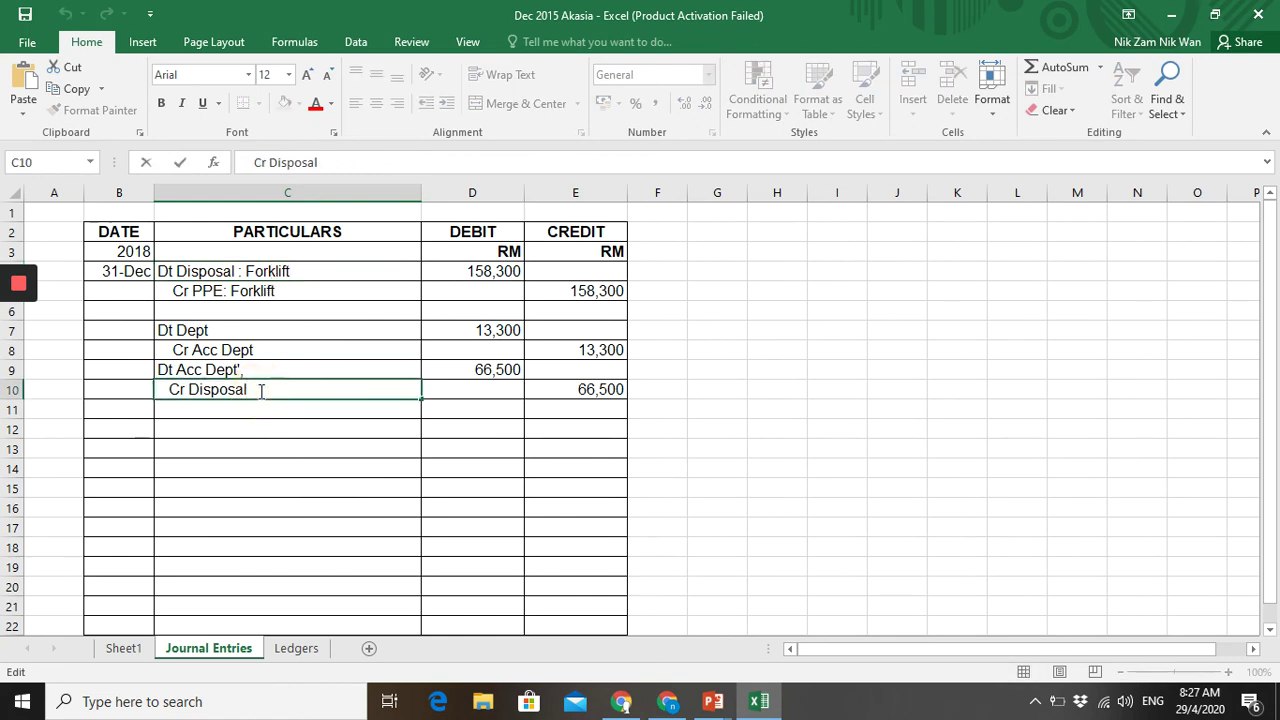
{"action": "type", "text": ": Forklift"}
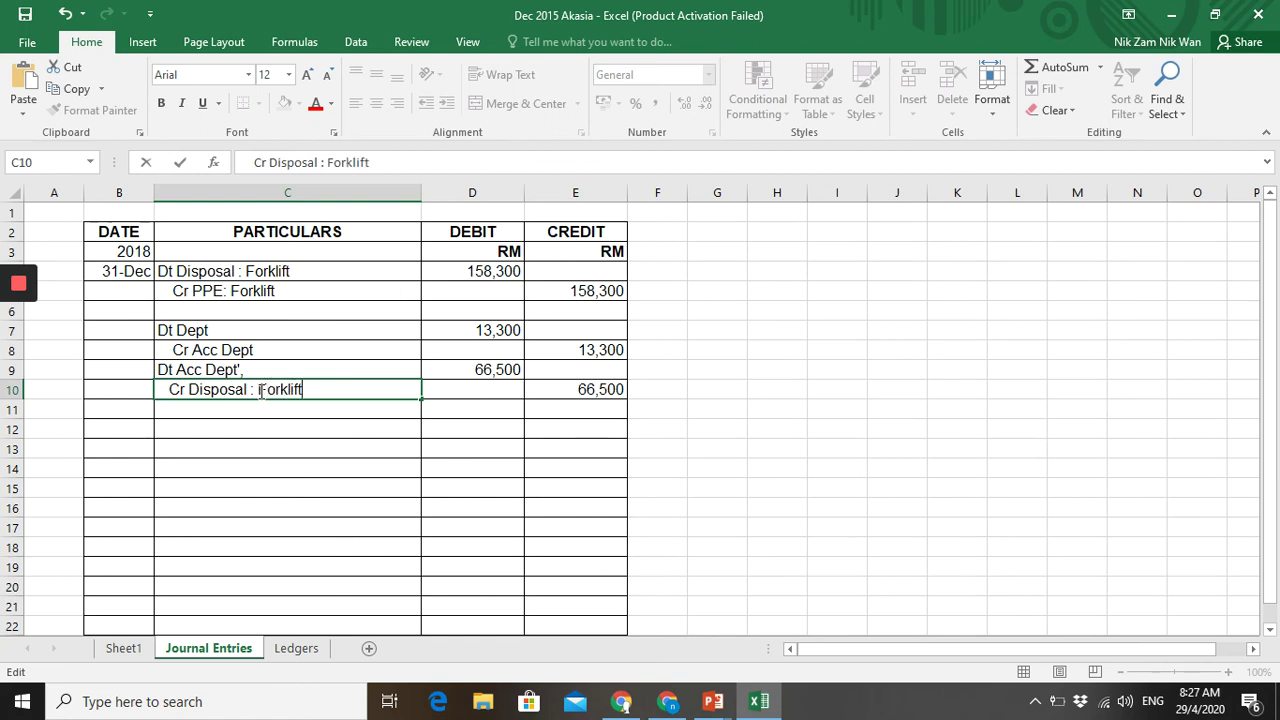
- In the Disposal: Forklift ledger's date columns, number PPE: Forklift as 1, Acc Dept as 2, and the empty credit row below as 3
{"action": "left_click", "coordinate": [296, 648]}
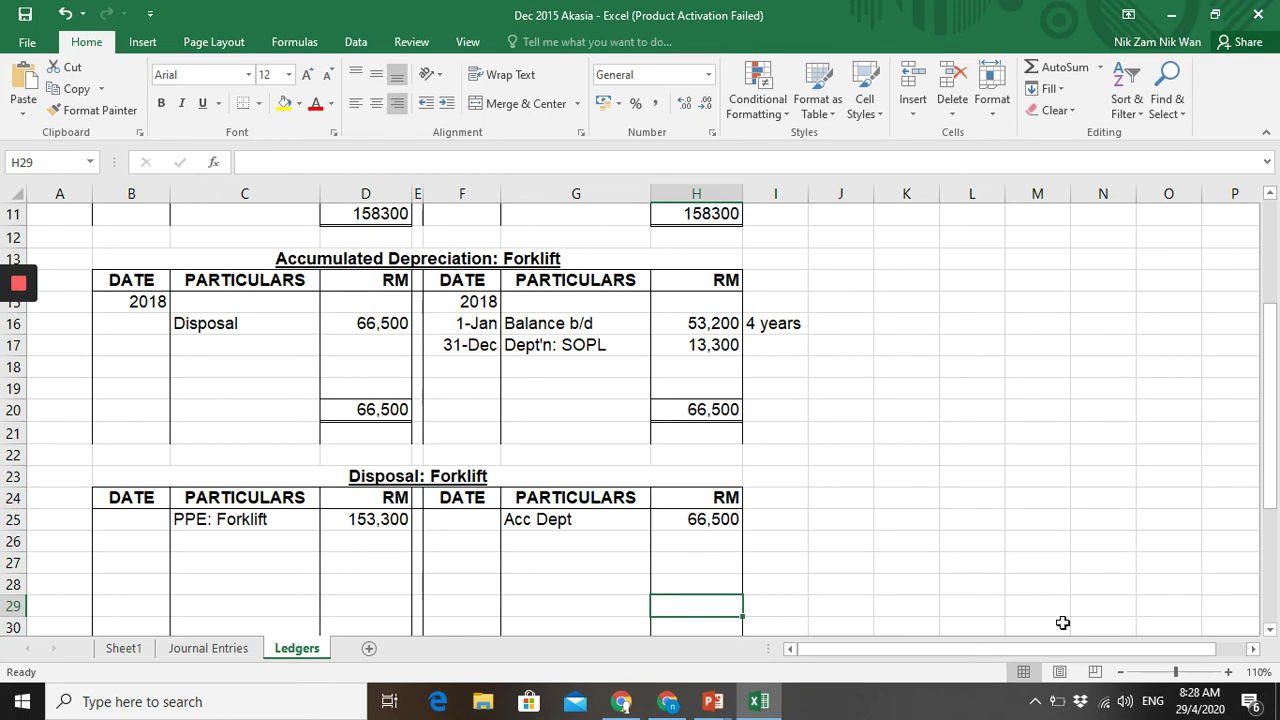
{"action": "scroll", "coordinate": [1270, 635], "scroll_direction": "down", "scroll_amount": 2}
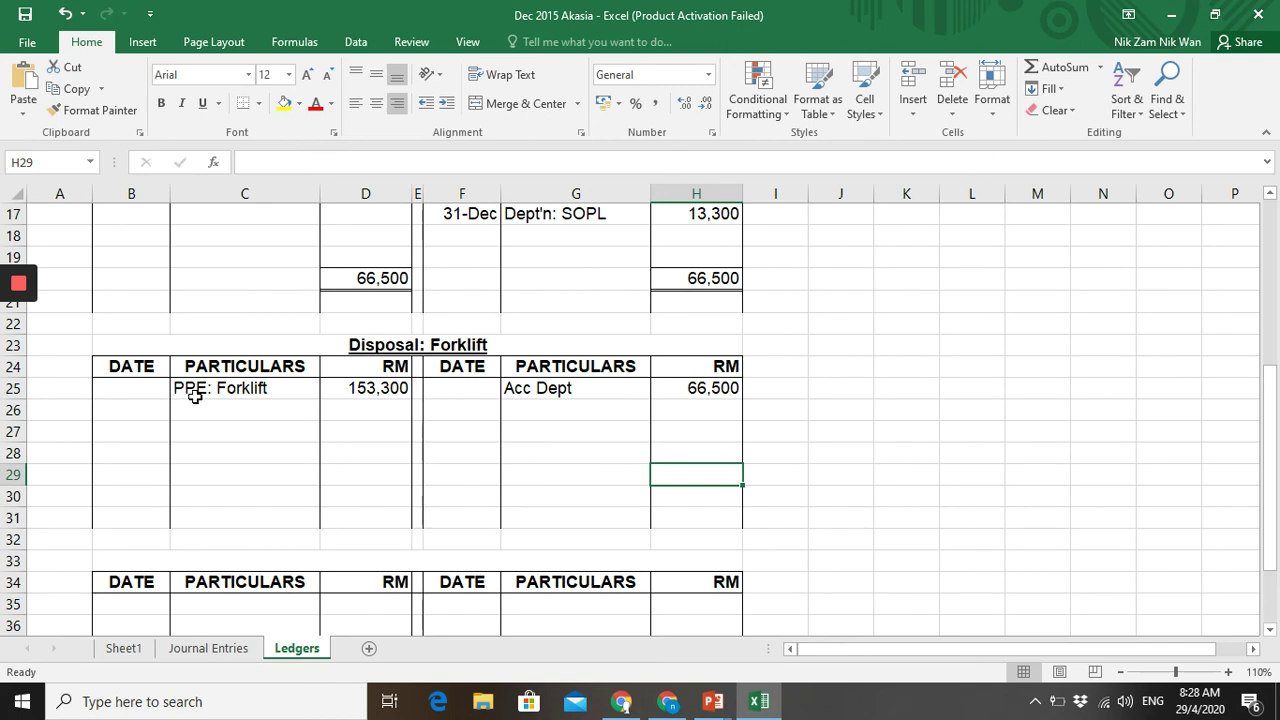
{"action": "left_click", "coordinate": [138, 391]}
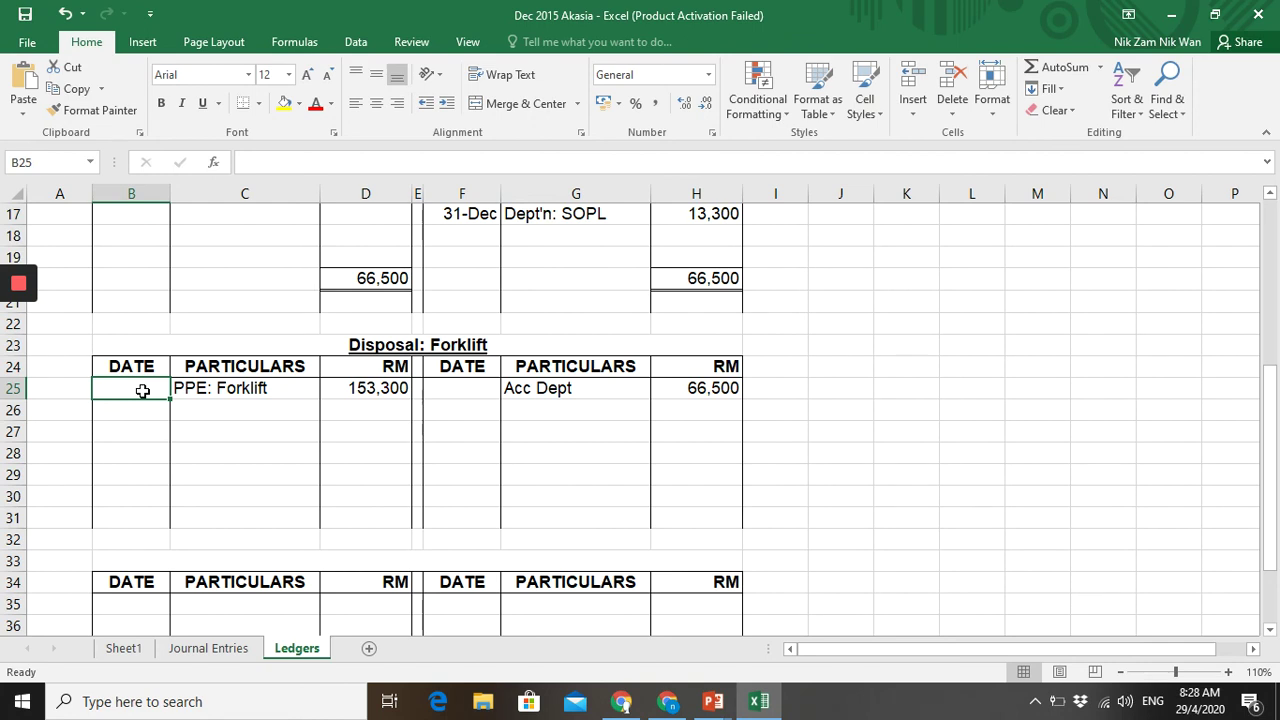
{"action": "type", "text": "1"}
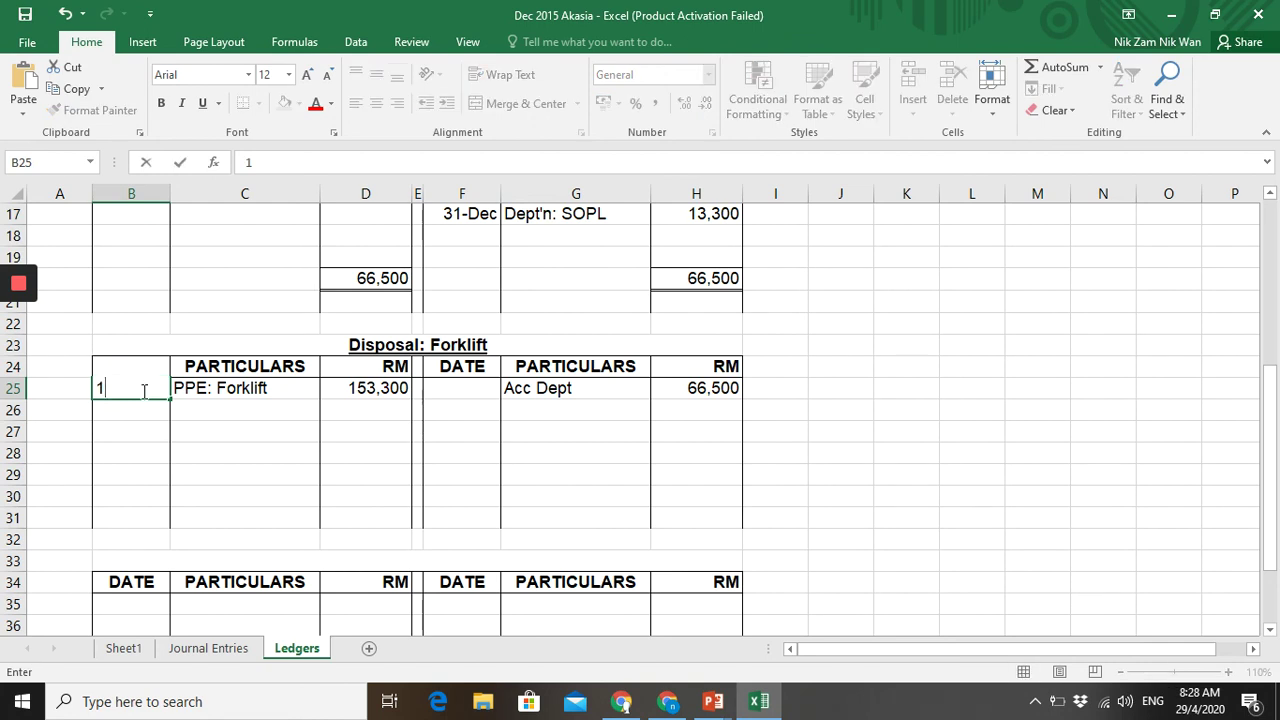
{"action": "left_click", "coordinate": [371, 460]}
{"action": "left_click", "coordinate": [444, 394]}
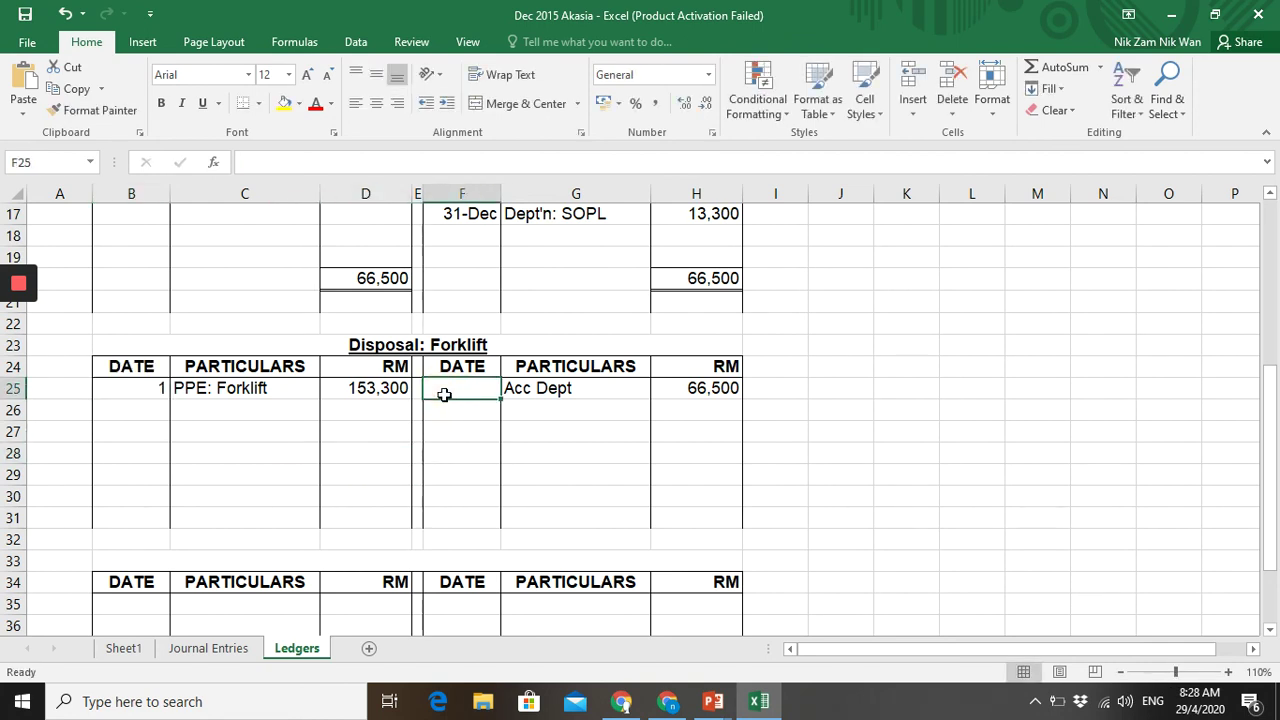
{"action": "type", "text": "2"}
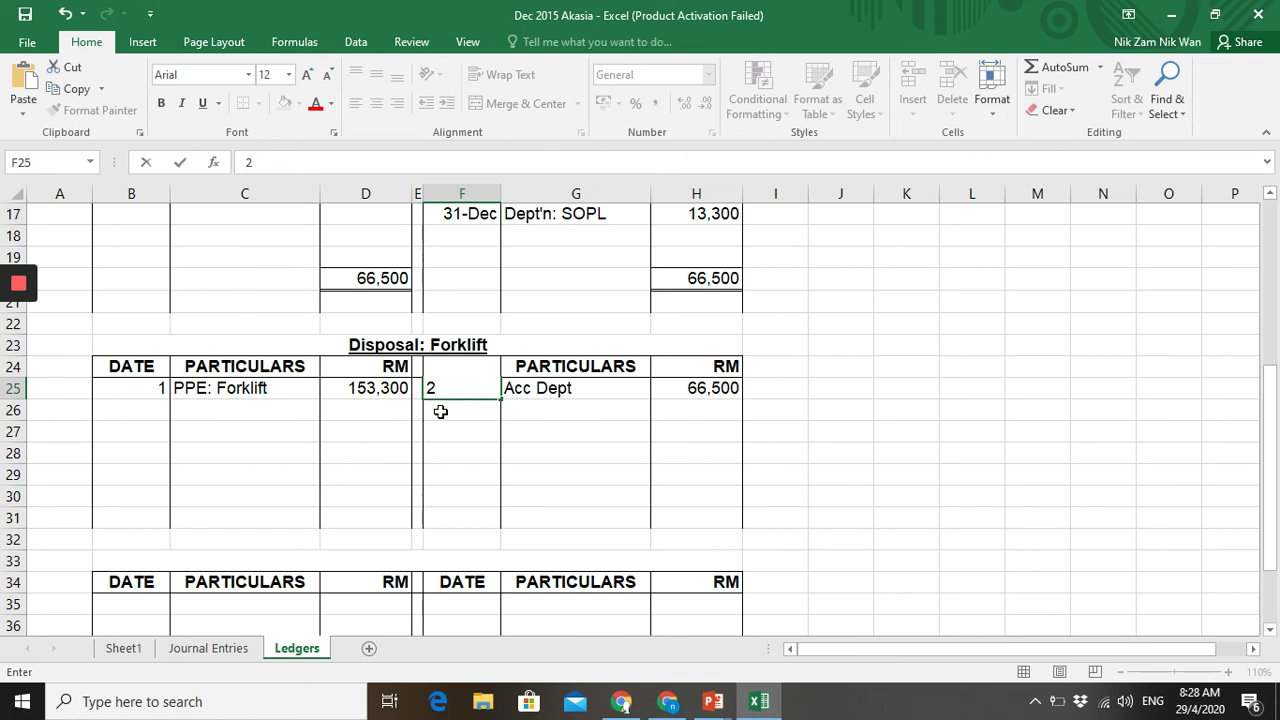
{"action": "left_click", "coordinate": [440, 412]}
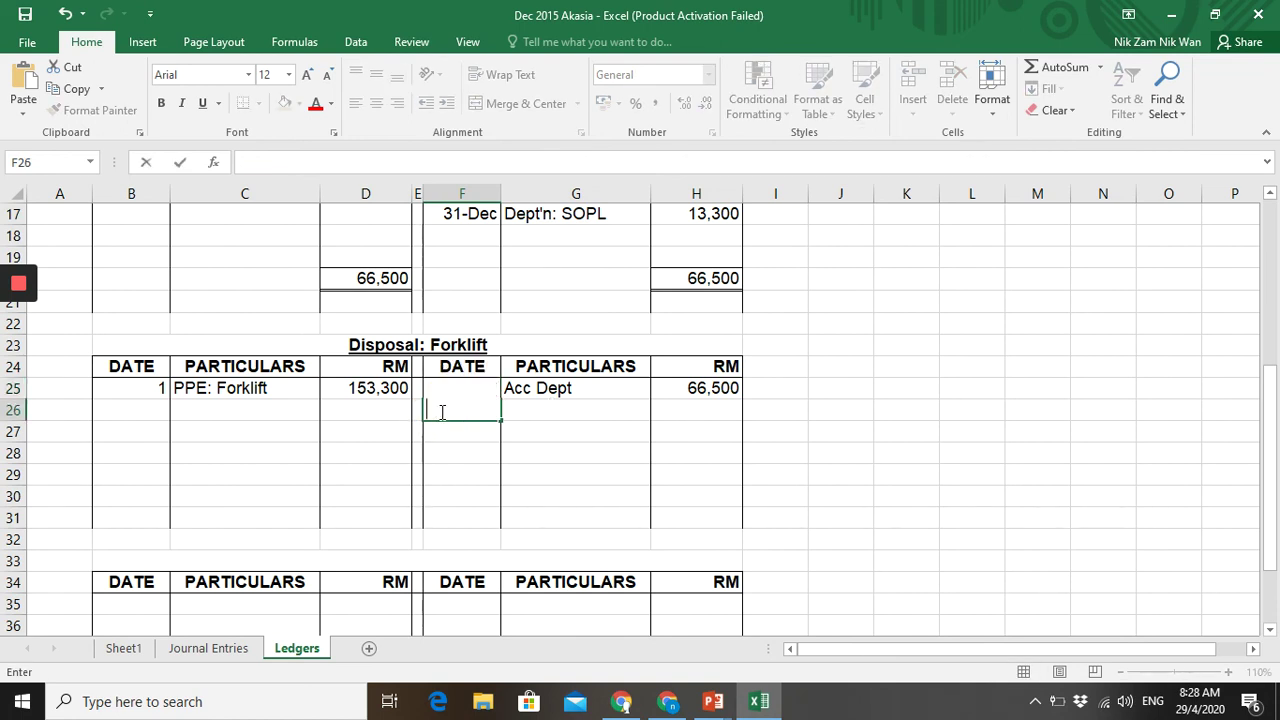
{"action": "type", "text": "3"}
- Record "Cash" with the amount 88,500 in the credit row numbered 3 of the Disposal: Forklift ledger
{"action": "left_click", "coordinate": [531, 412]}
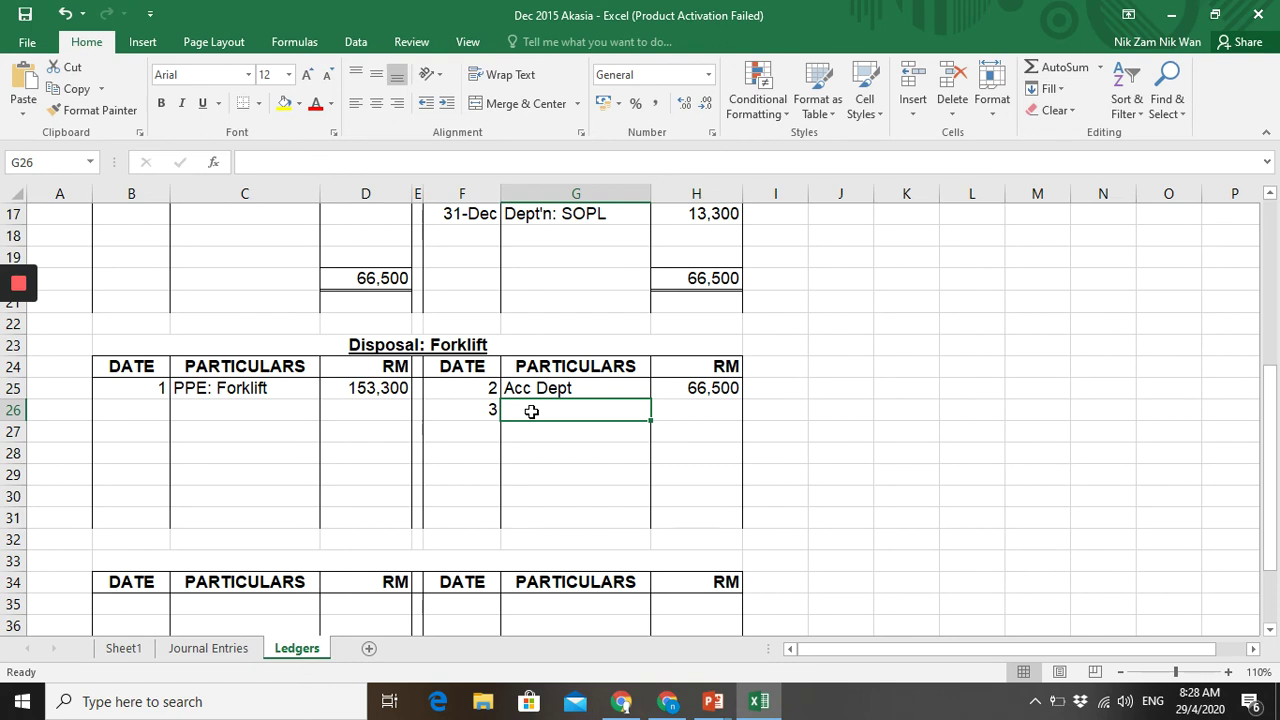
{"action": "type", "text": "Bank"}
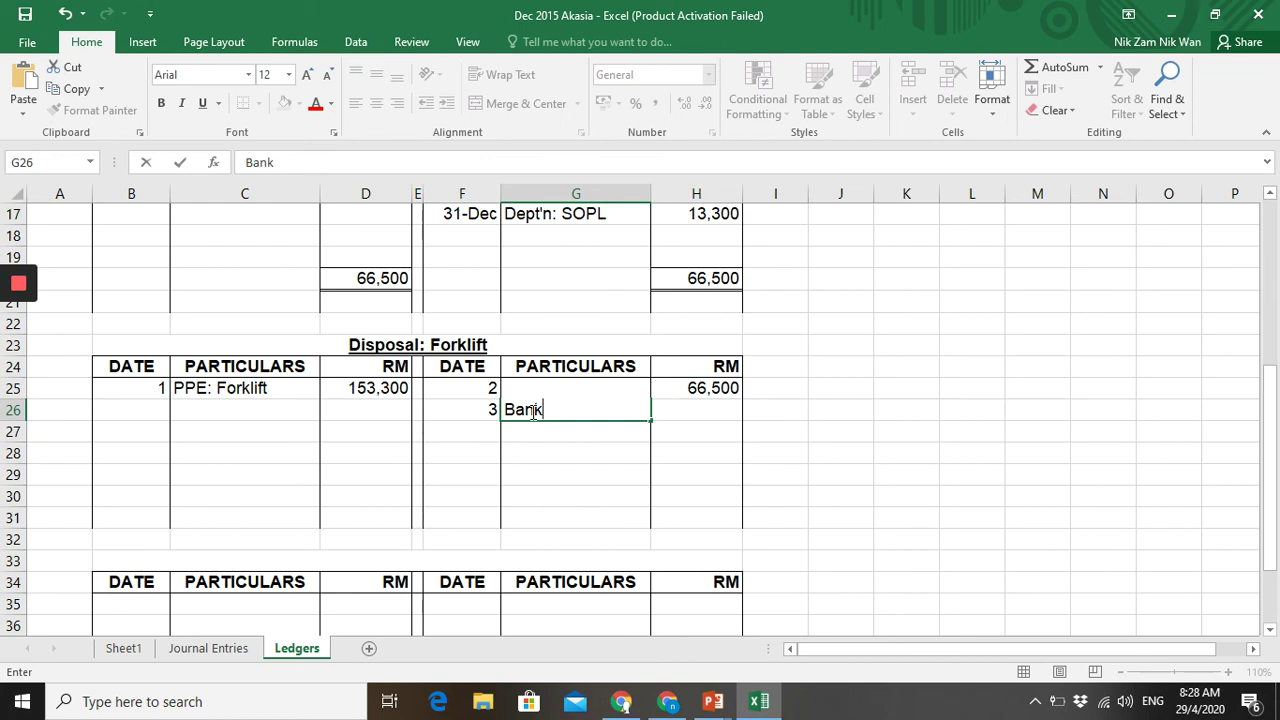
{"action": "key", "text": "BackSpace"}
{"action": "key", "text": "BackSpace"}
{"action": "key", "text": "BackSpace"}
{"action": "key", "text": "BackSpace"}
{"action": "type", "text": "Cash"}
{"action": "key", "text": "Tab"}
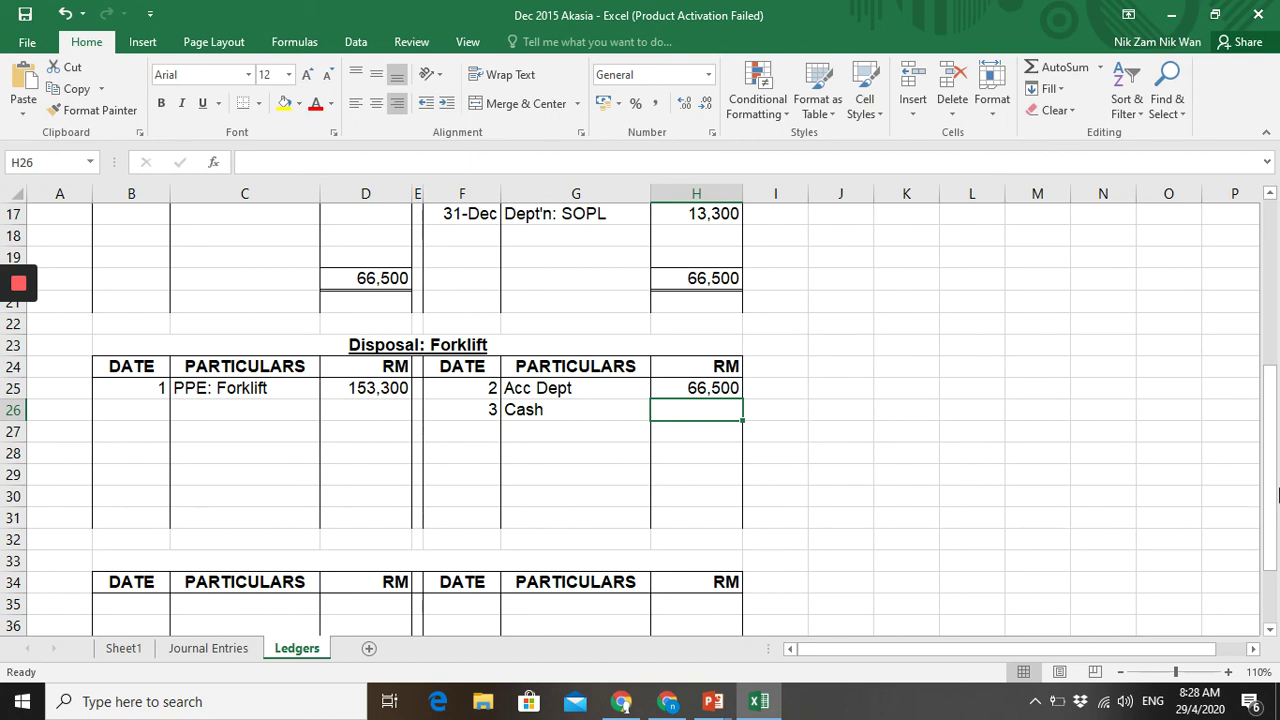
{"action": "type", "text": "88,"}
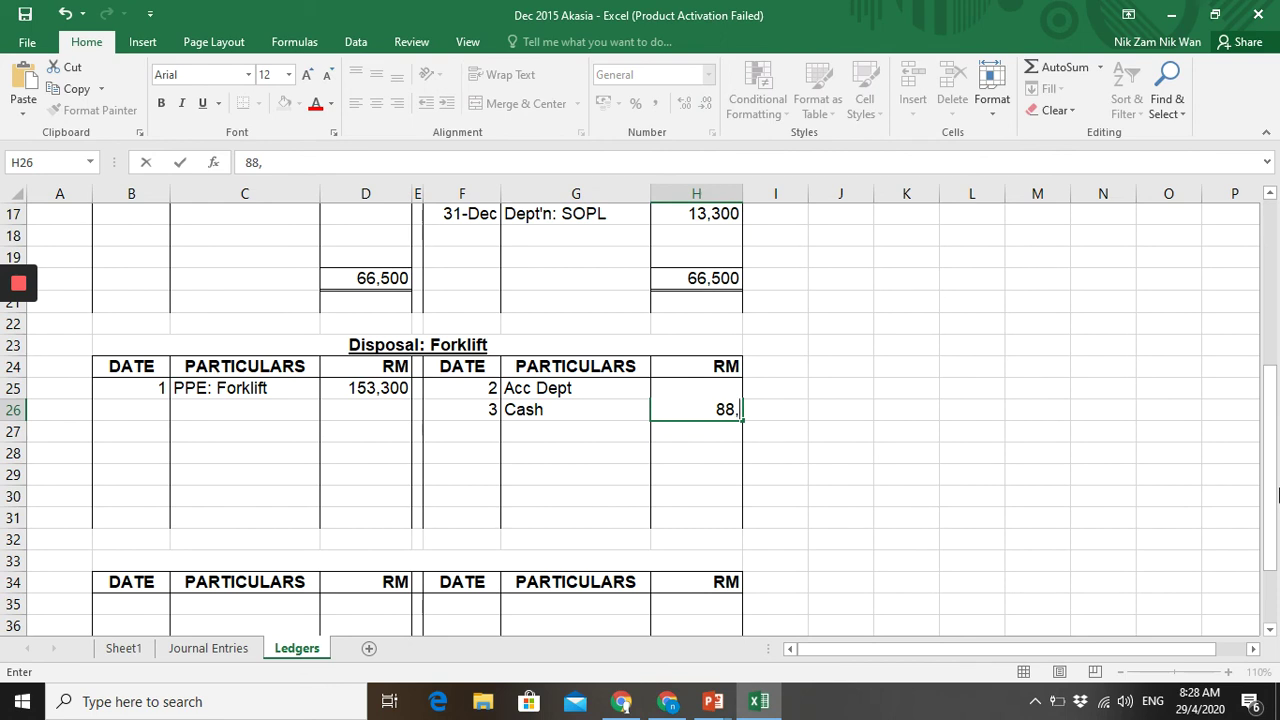
{"action": "type", "text": "500"}
{"action": "left_click", "coordinate": [882, 496]}
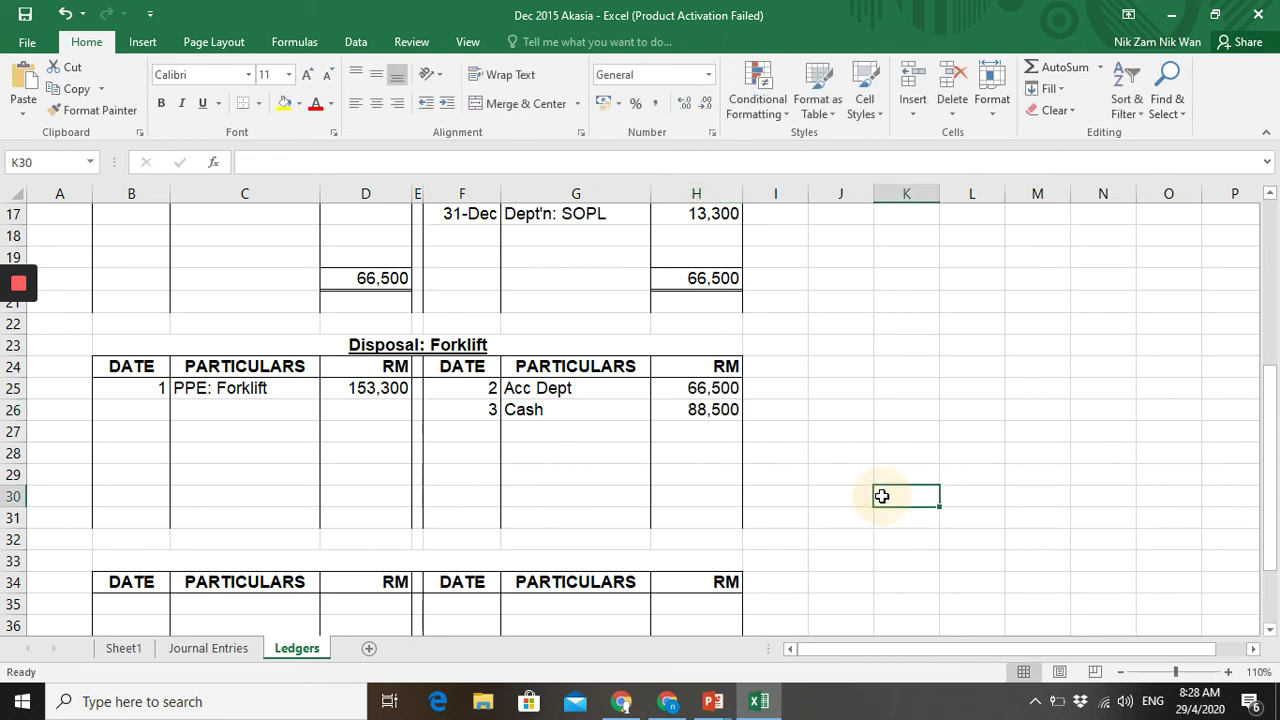
- In the Journal Entries sheet, enter "Dt Cash" in row 12 with a debit of 88,000, leaving row 11 blank
{"action": "left_click", "coordinate": [225, 648]}
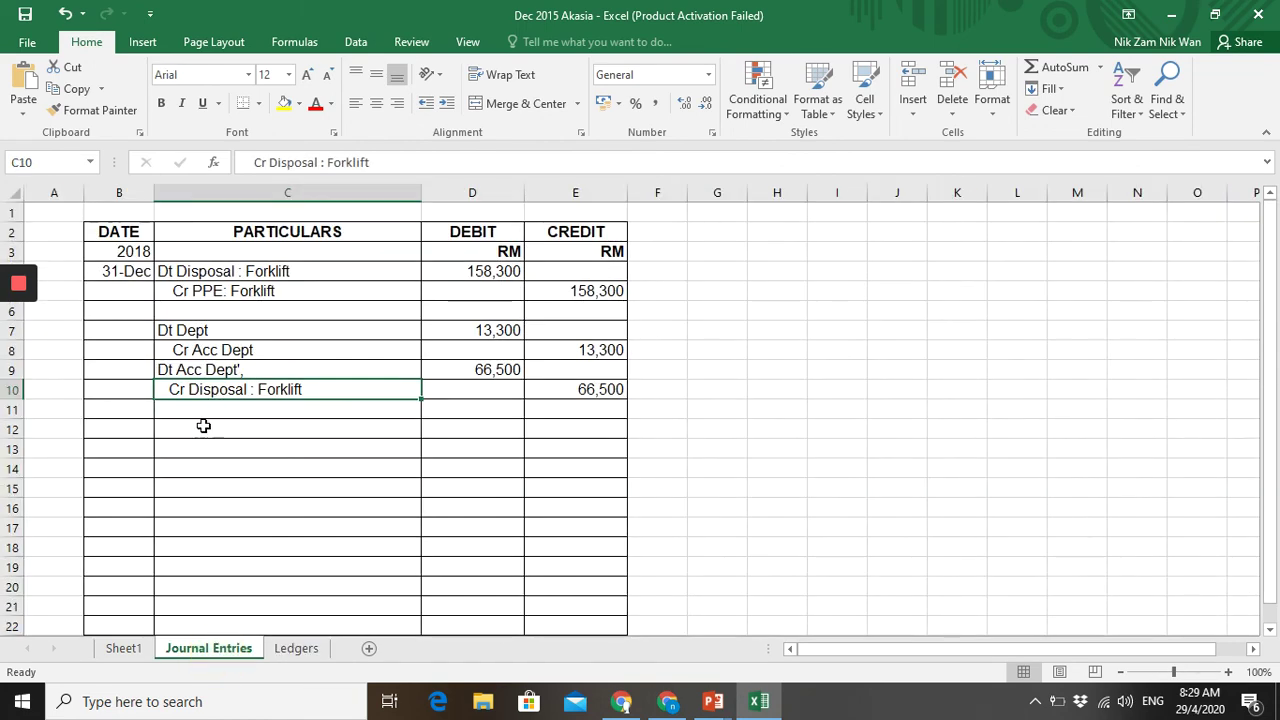
{"action": "left_click", "coordinate": [203, 426]}
{"action": "type", "text": "Dt "}
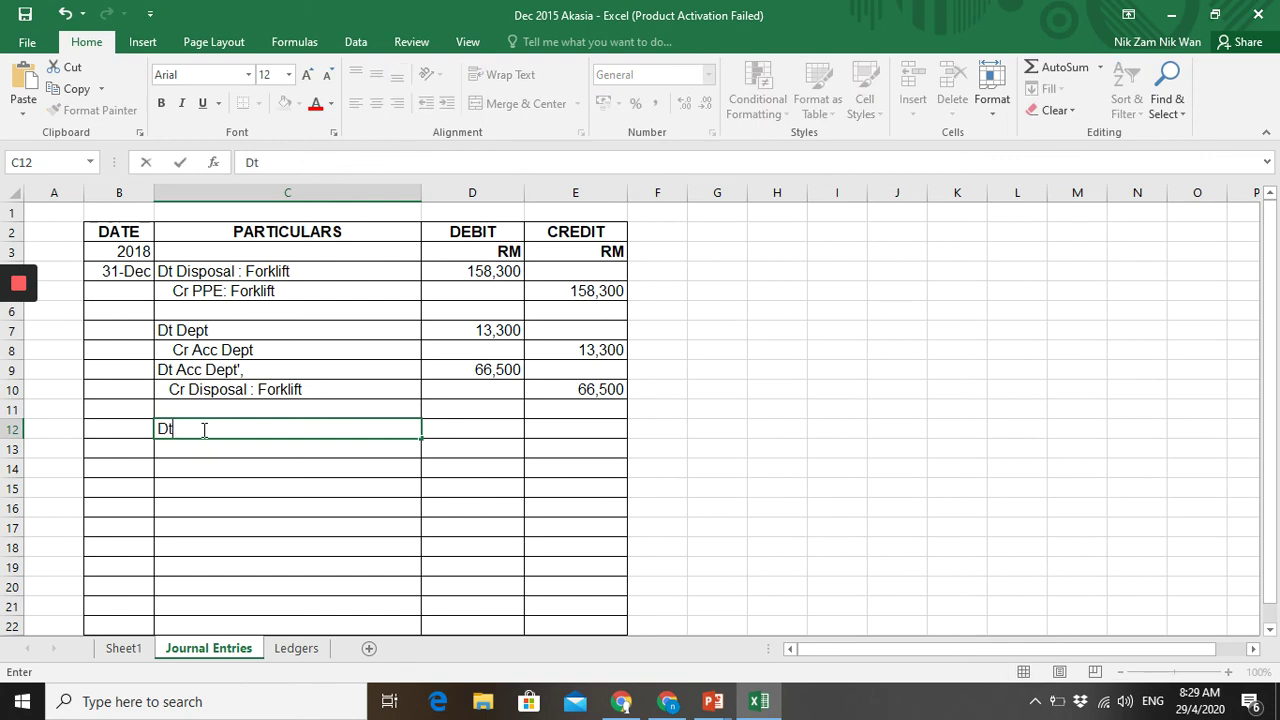
{"action": "type", "text": "Cash"}
{"action": "key", "text": "Tab"}
{"action": "type", "text": "8"}
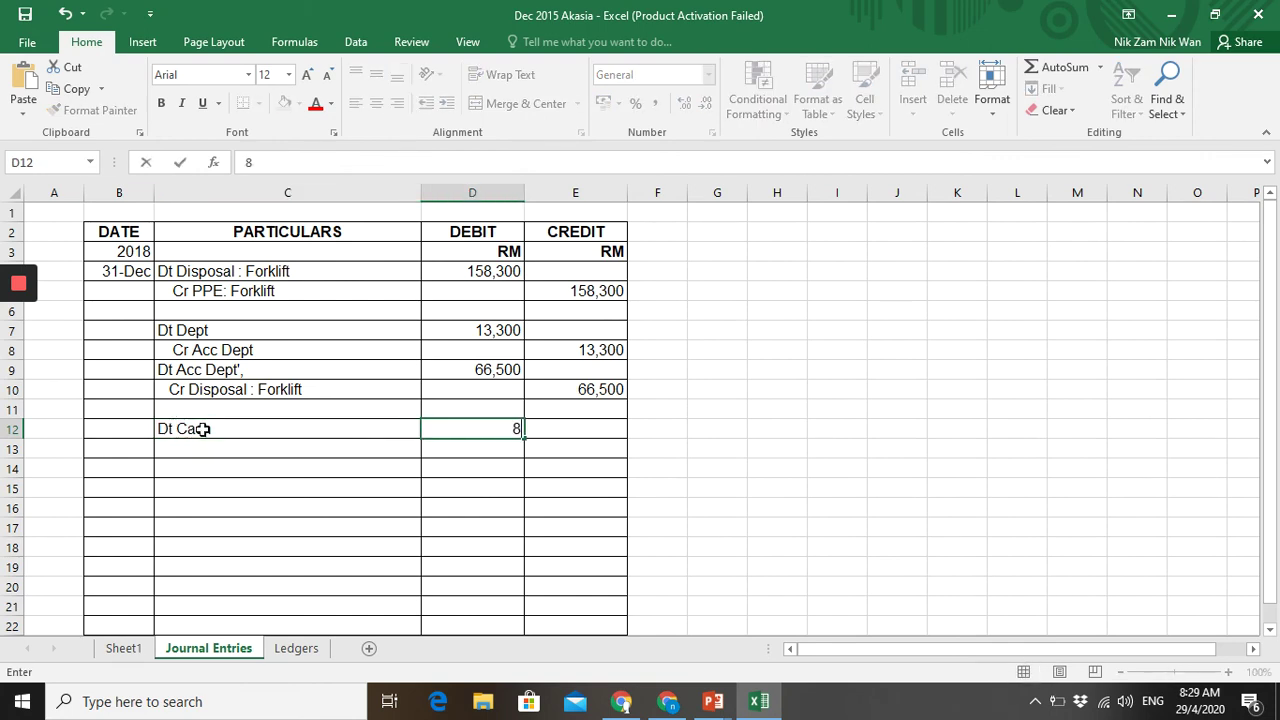
{"action": "type", "text": "8,000"}
{"action": "key", "text": "Return"}
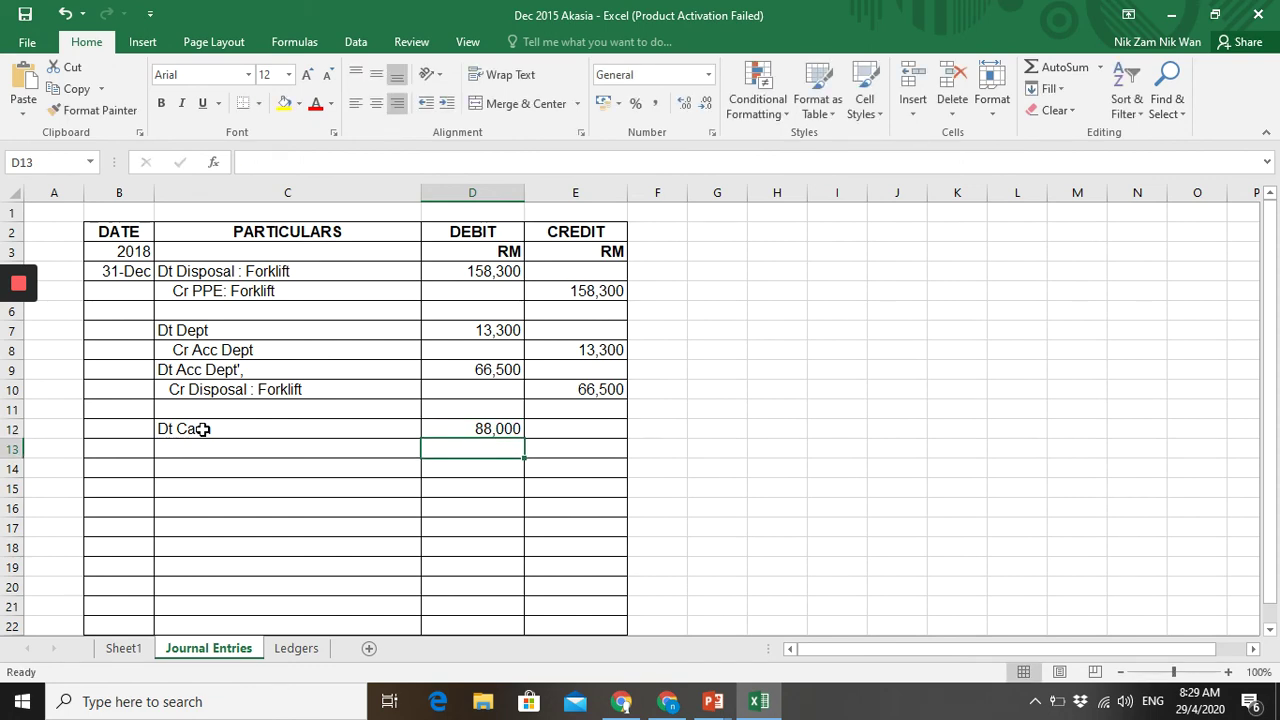
- Enter the indented particulars "Cr Disposal: Forklift" in row 13 with a credit of 88,000
{"action": "key", "text": "Left"}
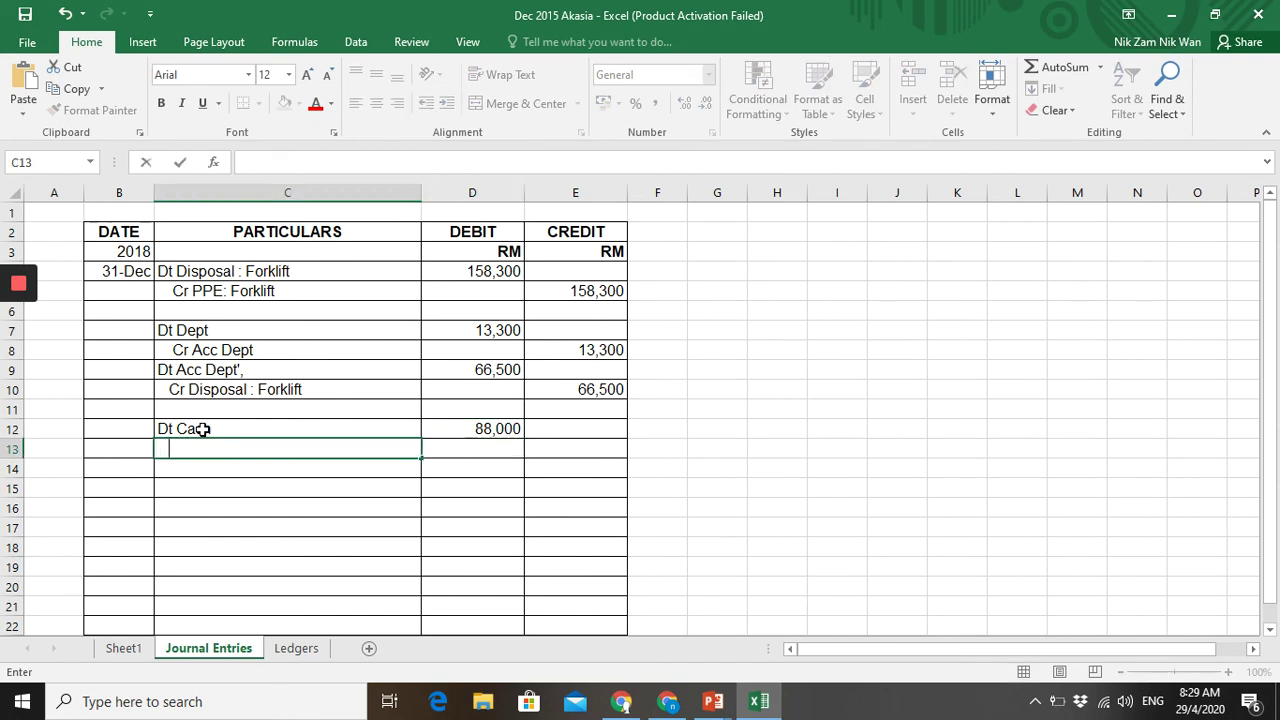
{"action": "type", "text": "Cr Disposal"}
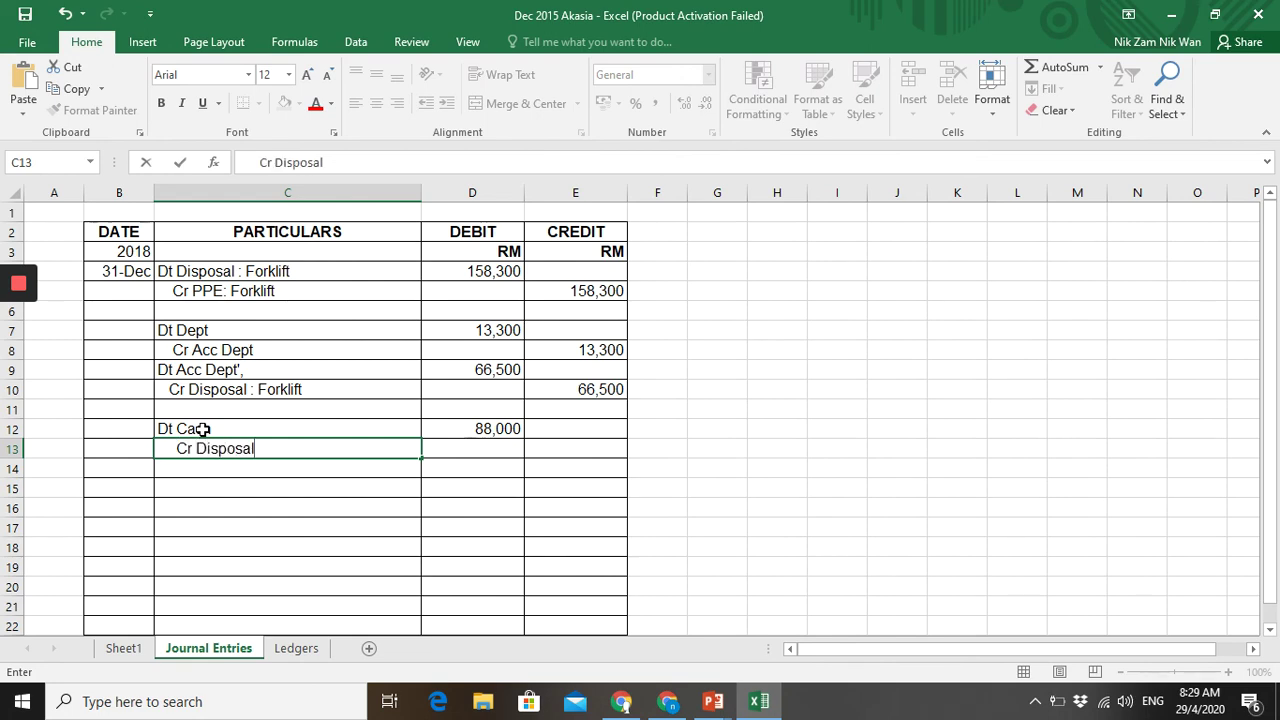
{"action": "type", "text": ": Forklift"}
{"action": "key", "text": "Tab"}
{"action": "key", "text": "Tab"}
{"action": "type", "text": "88,000"}
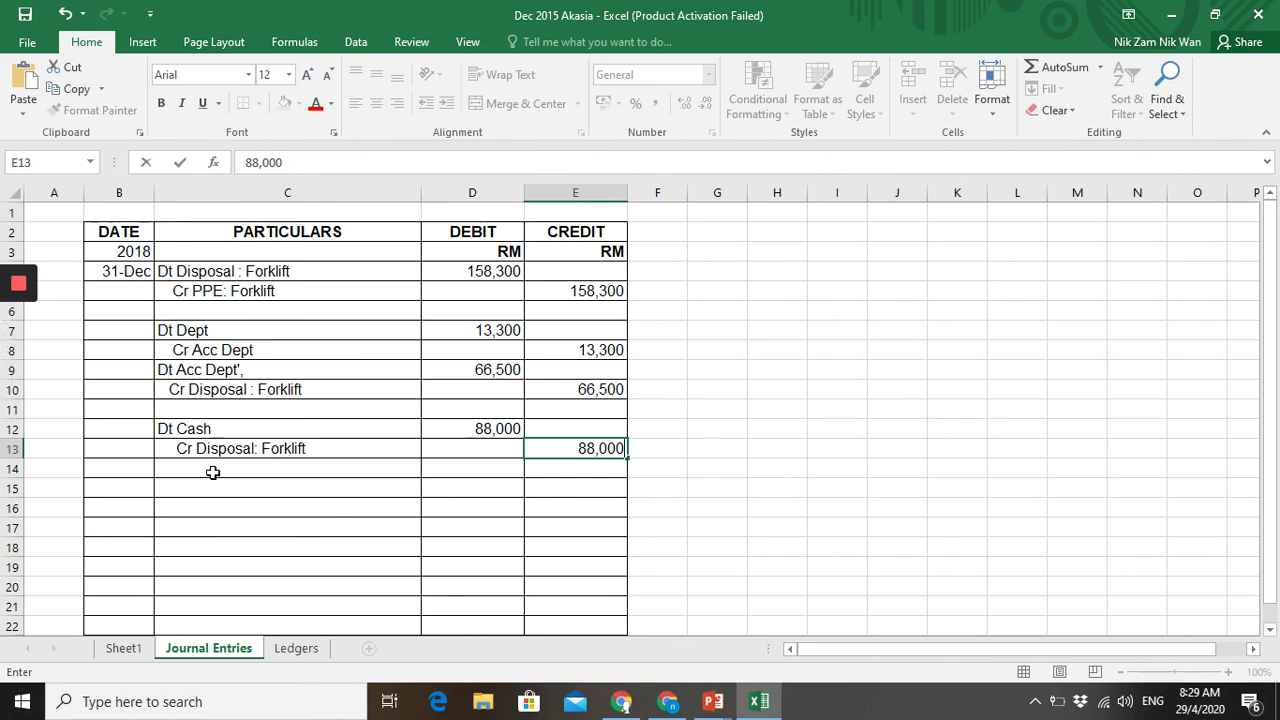
- In the Ledgers sheet, number row 27 of the Disposal: Forklift account as 4 in both the debit and credit date columns
{"action": "left_click", "coordinate": [297, 656]}
{"action": "left_click", "coordinate": [297, 657]}
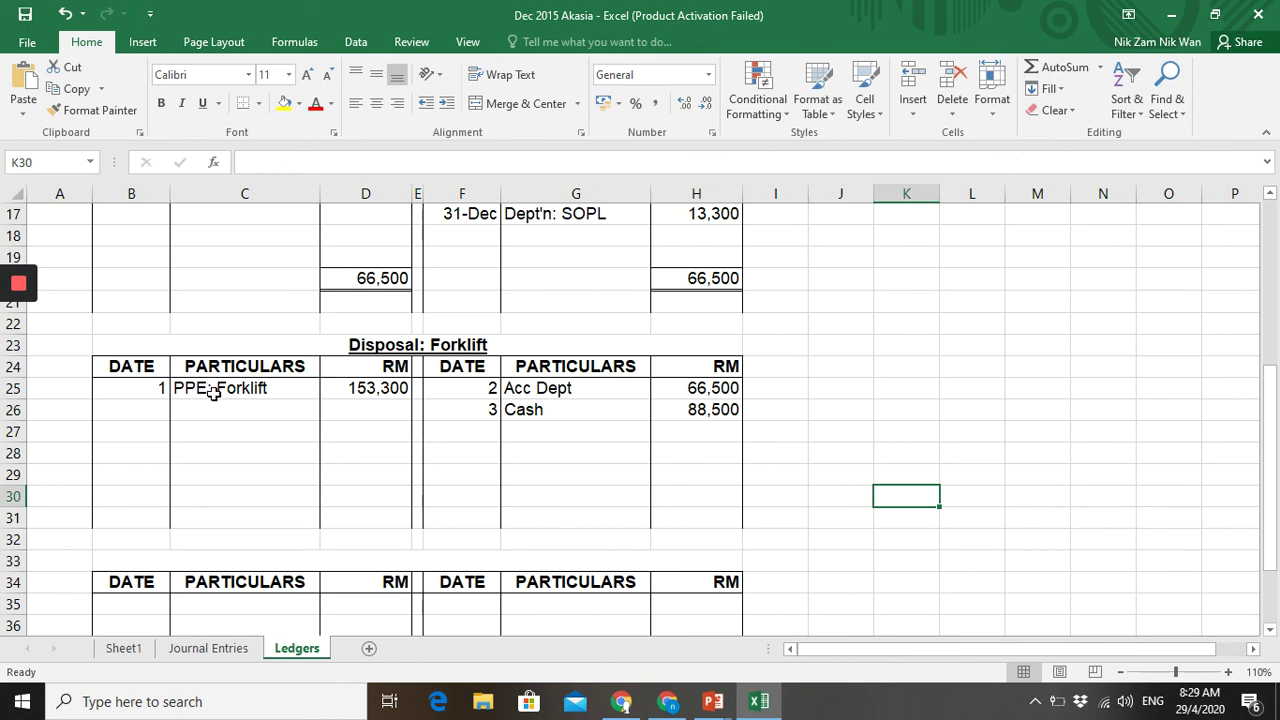
{"action": "left_click", "coordinate": [604, 397]}
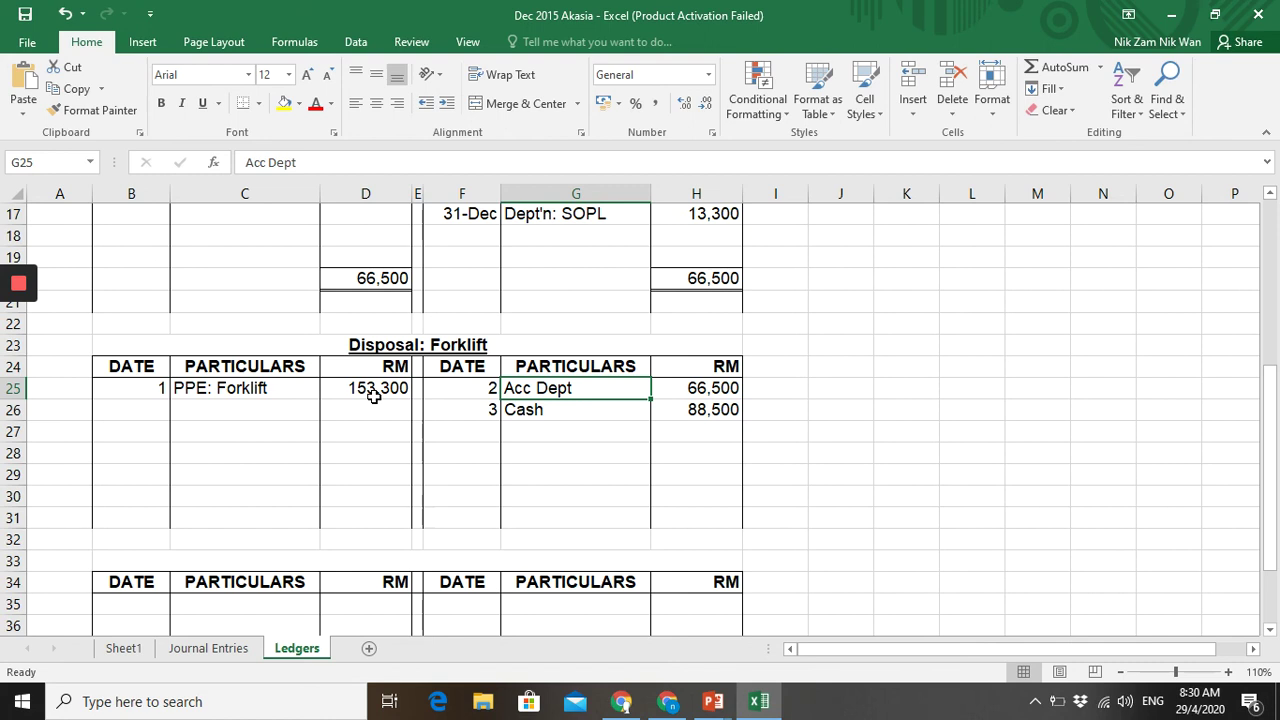
{"action": "left_click", "coordinate": [625, 410]}
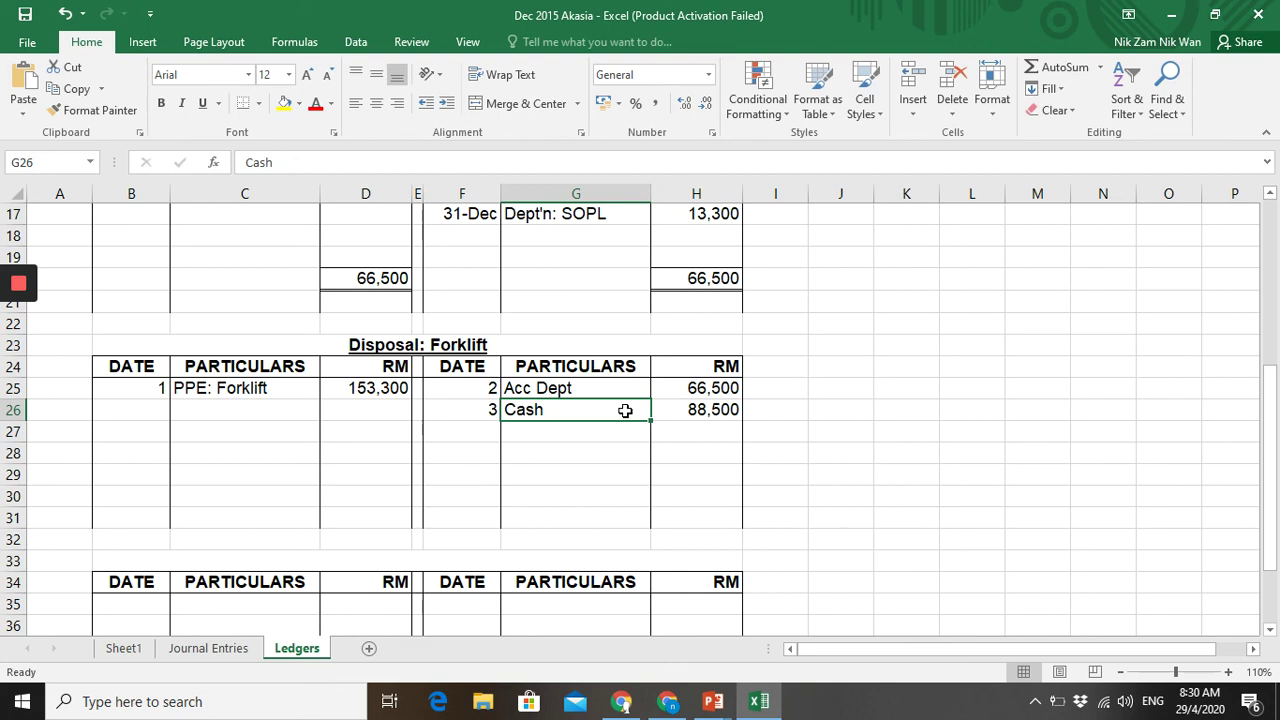
{"action": "left_click", "coordinate": [151, 433]}
{"action": "type", "text": "4"}
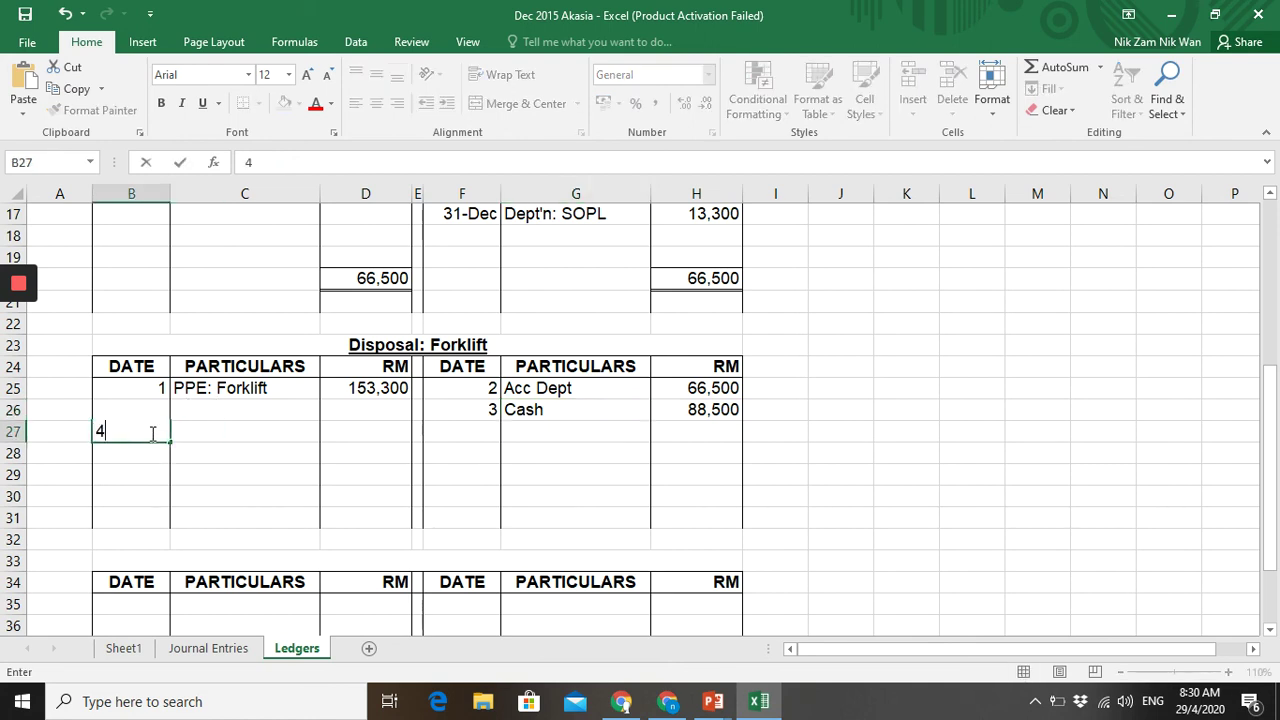
{"action": "key", "text": "Tab"}
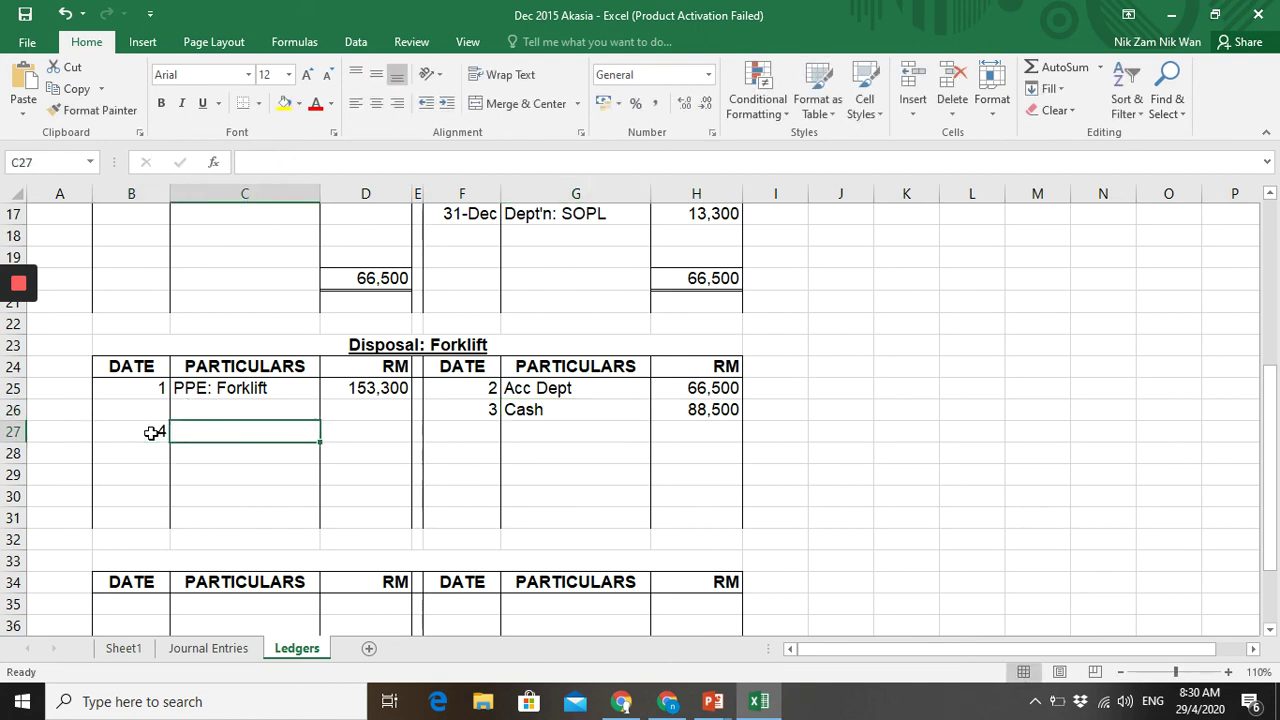
{"action": "left_click", "coordinate": [486, 429]}
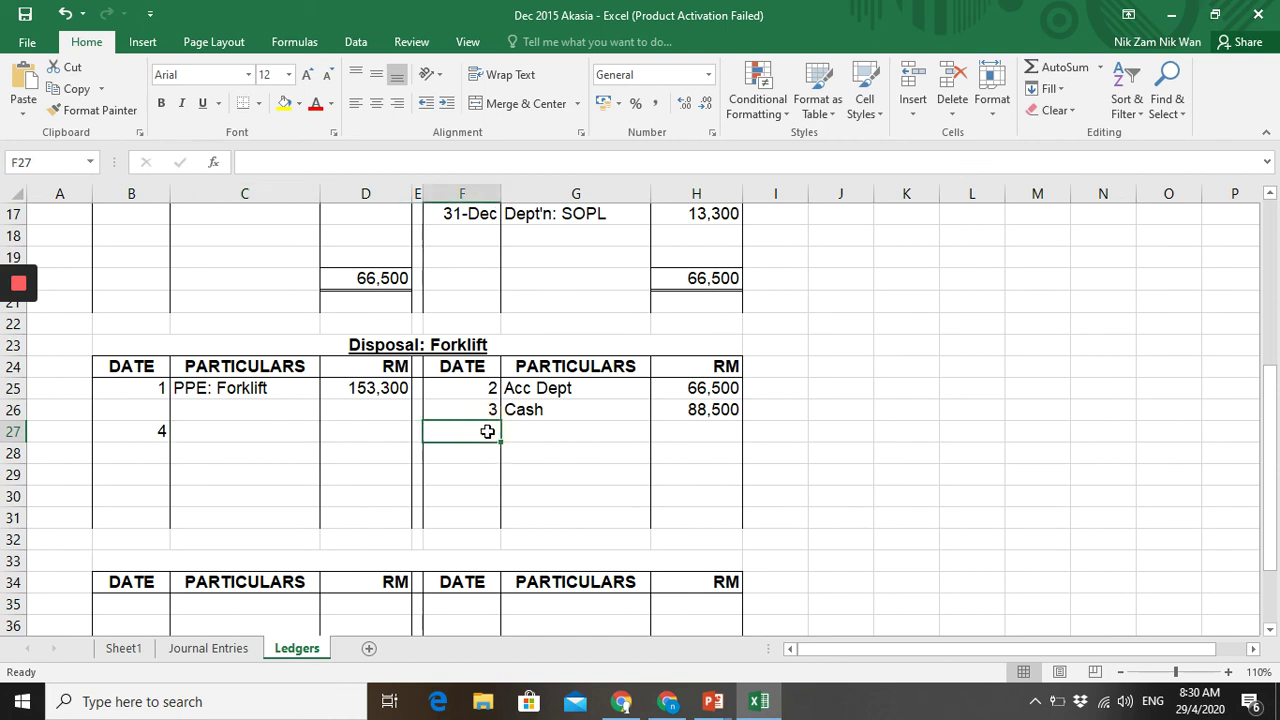
{"action": "type", "text": "4"}
{"action": "key", "text": "Tab"}
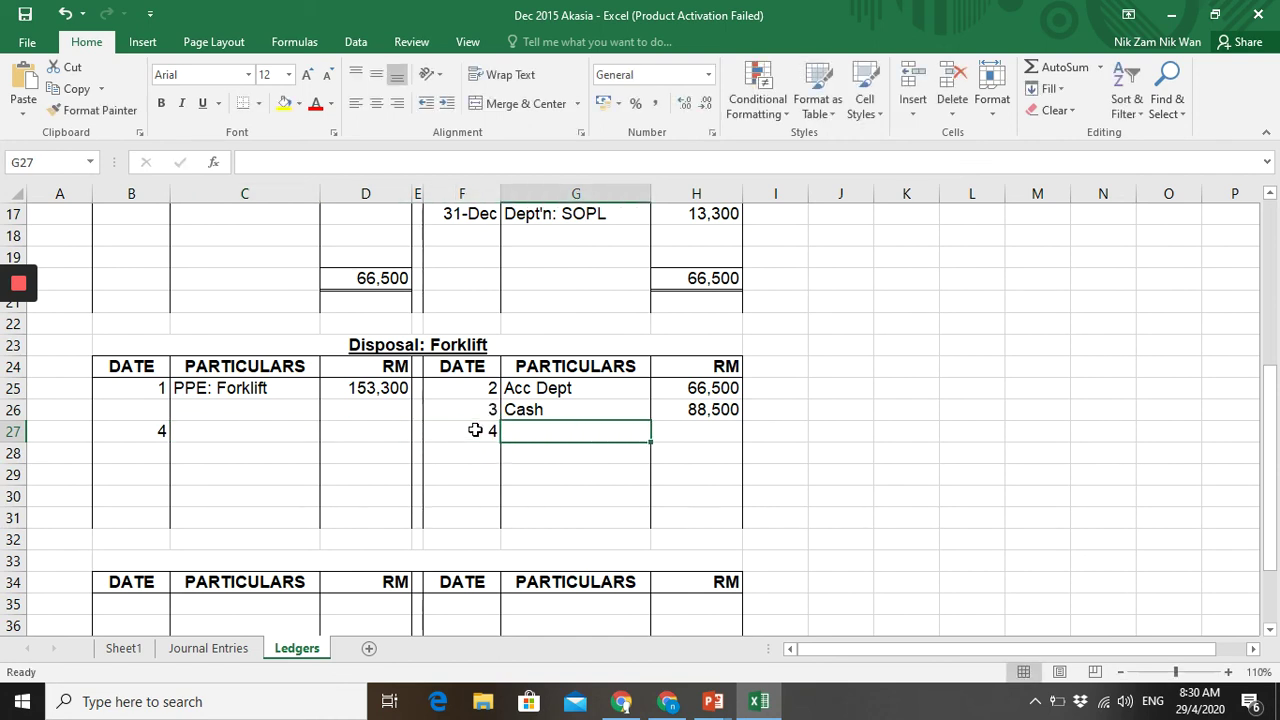
{"action": "left_click", "coordinate": [229, 431]}
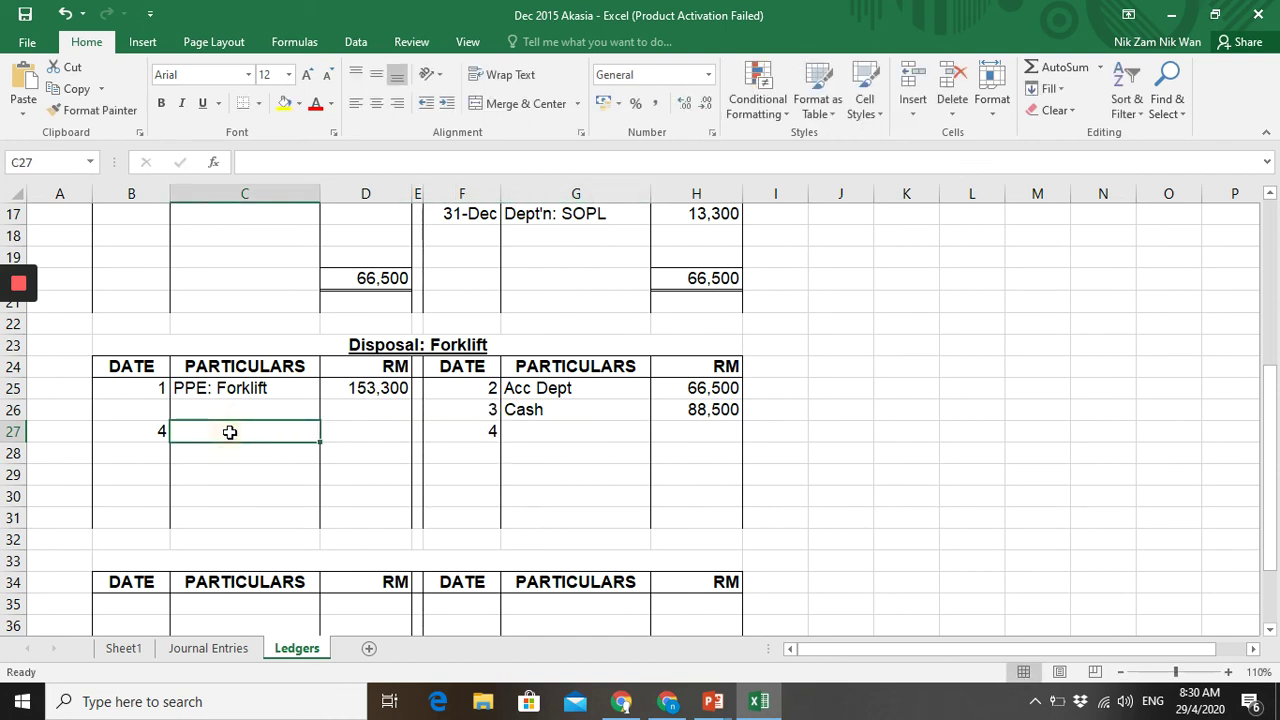
{"action": "left_click", "coordinate": [604, 443]}
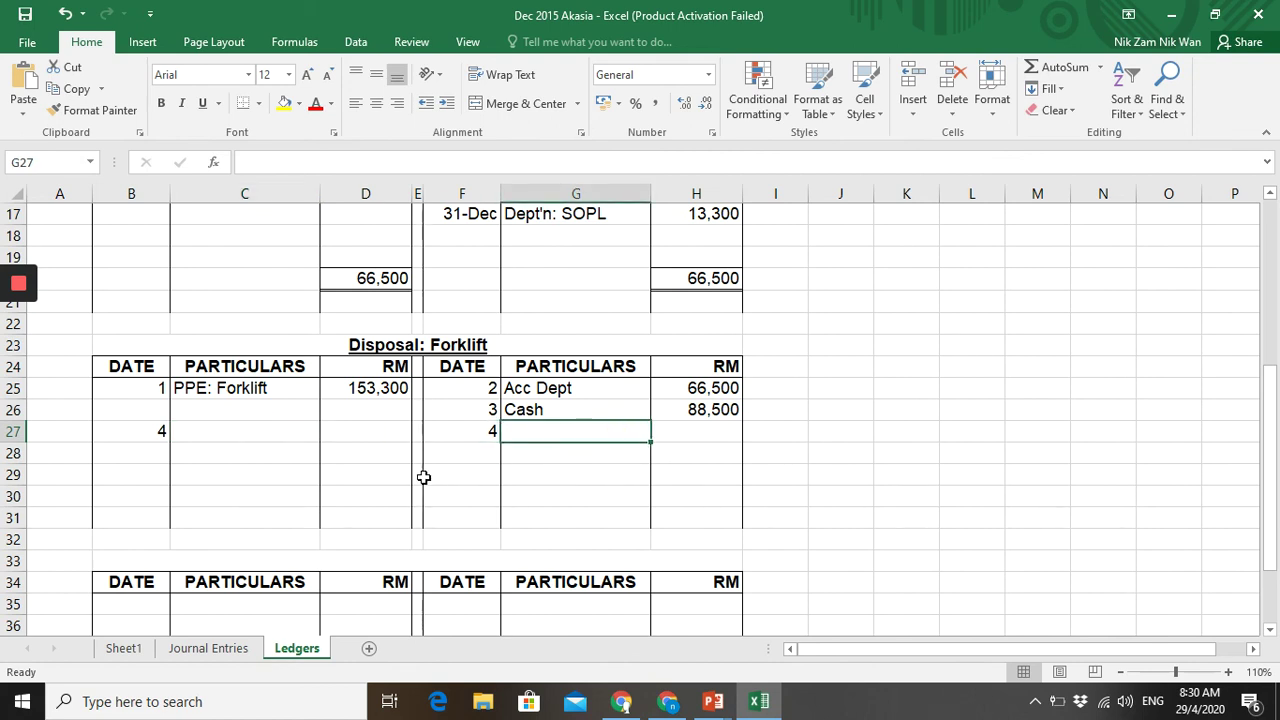
- Total the debit and credit RM columns of the Disposal: Forklift ledger in row 29 with AutoSum
{"action": "left_click", "coordinate": [368, 478]}
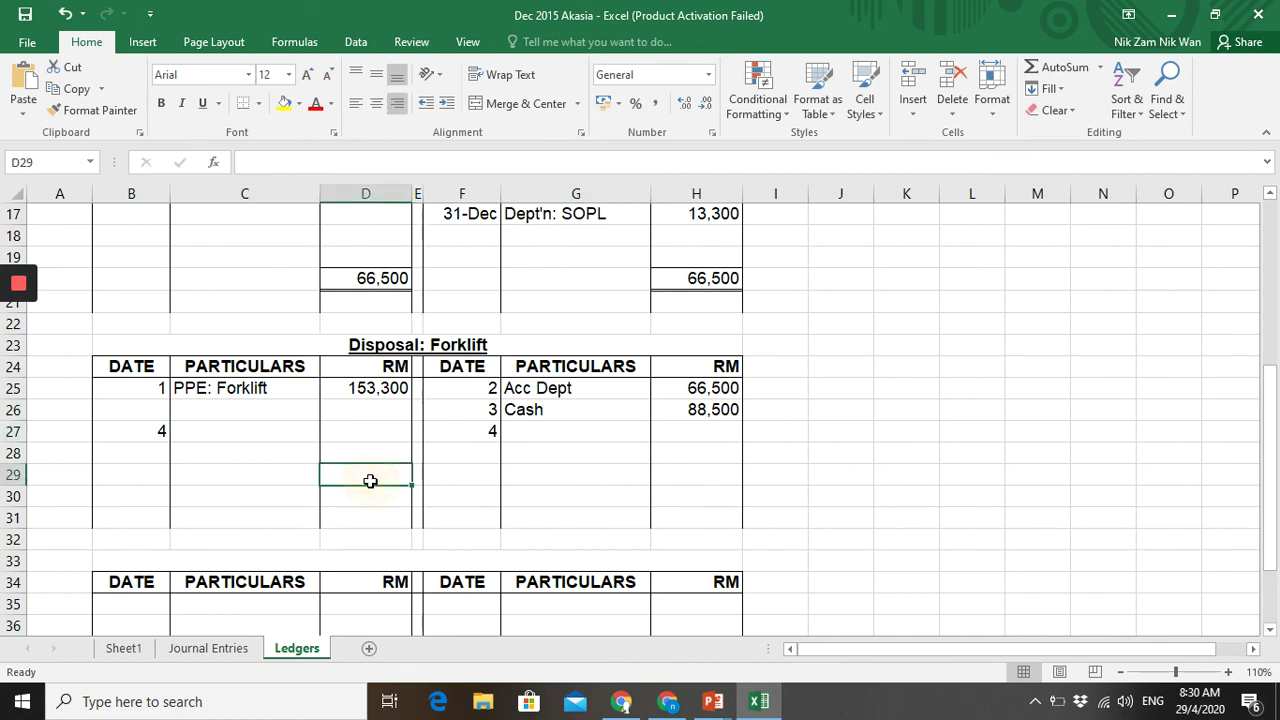
{"action": "left_click", "coordinate": [1058, 66]}
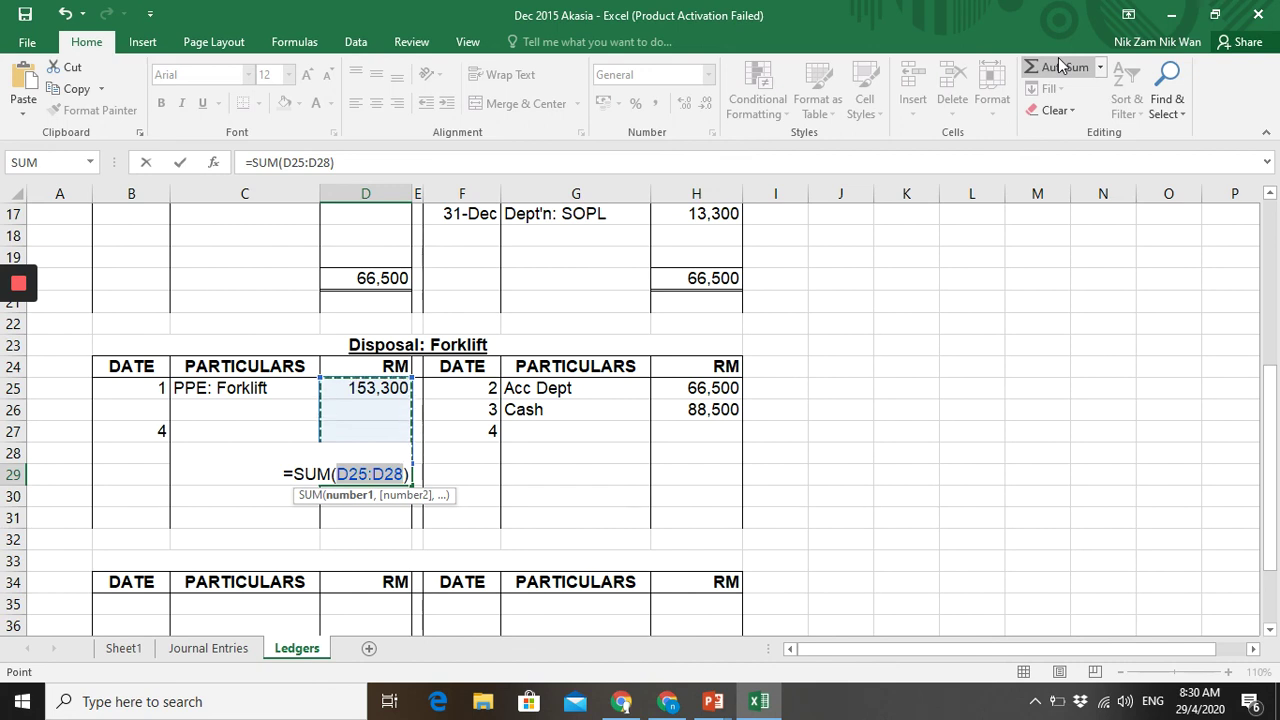
{"action": "key", "text": "Return"}
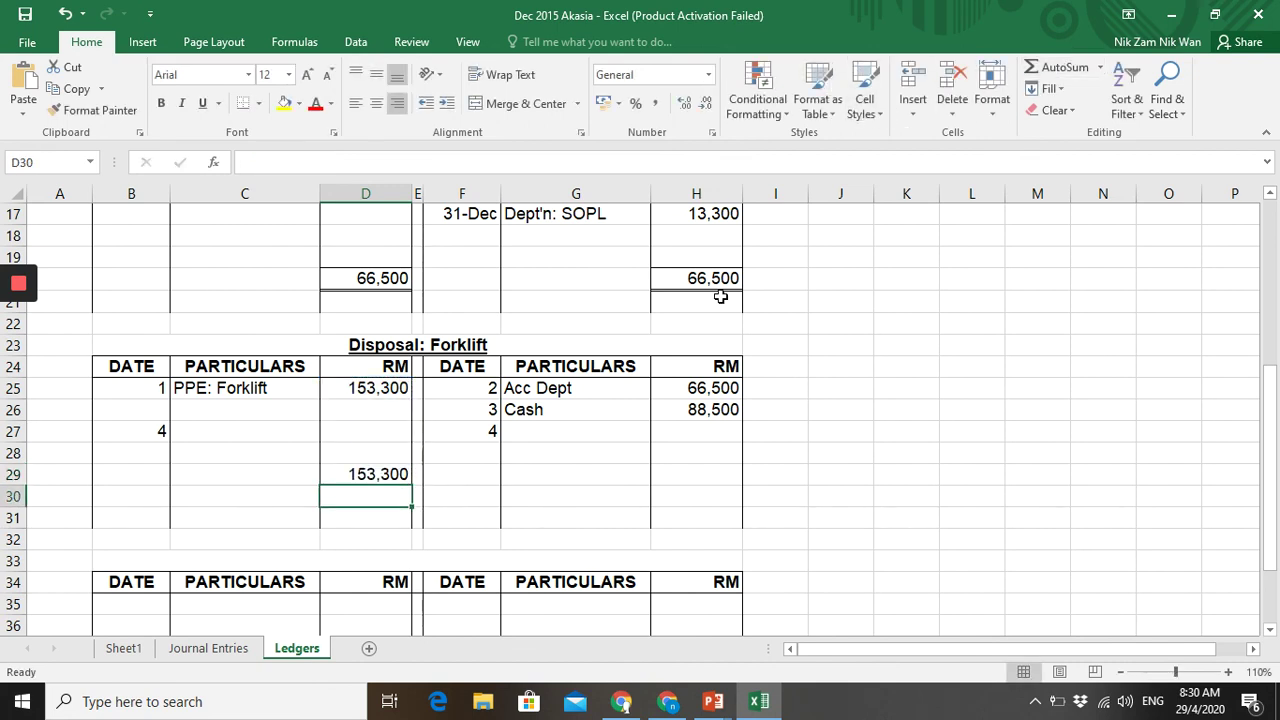
{"action": "left_click", "coordinate": [680, 475]}
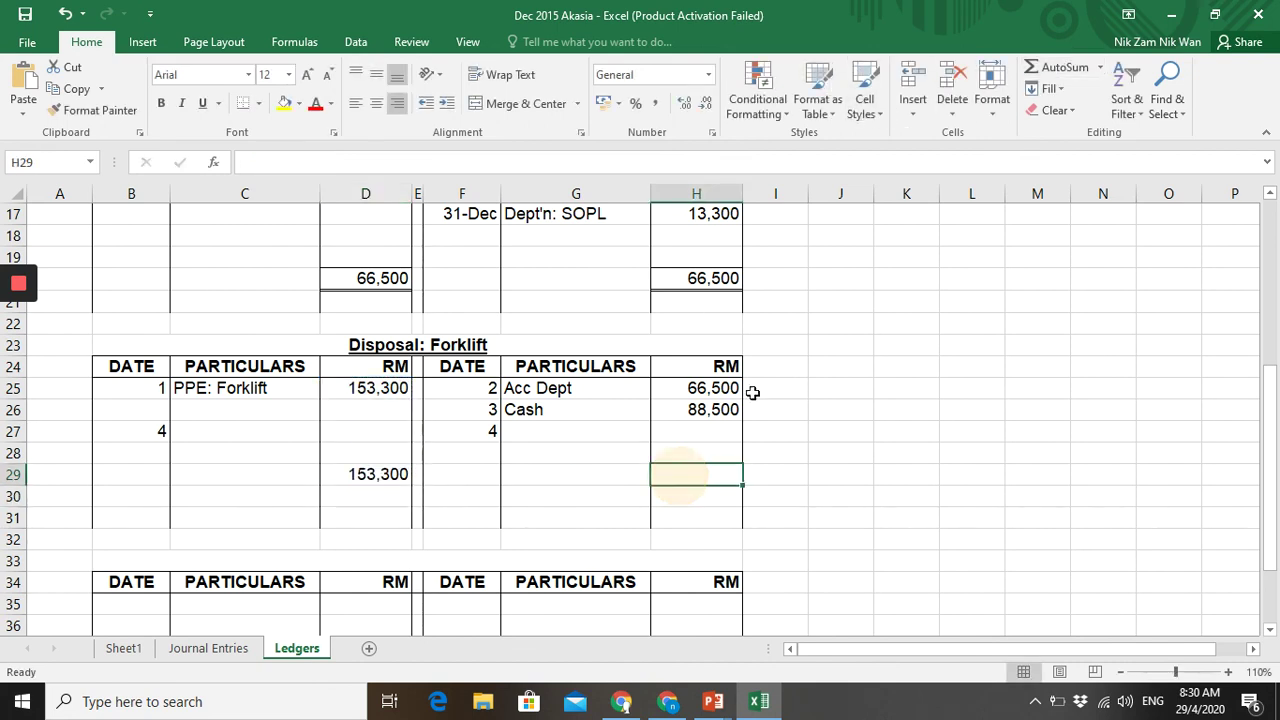
{"action": "left_click", "coordinate": [1062, 70]}
{"action": "key", "text": "Return"}
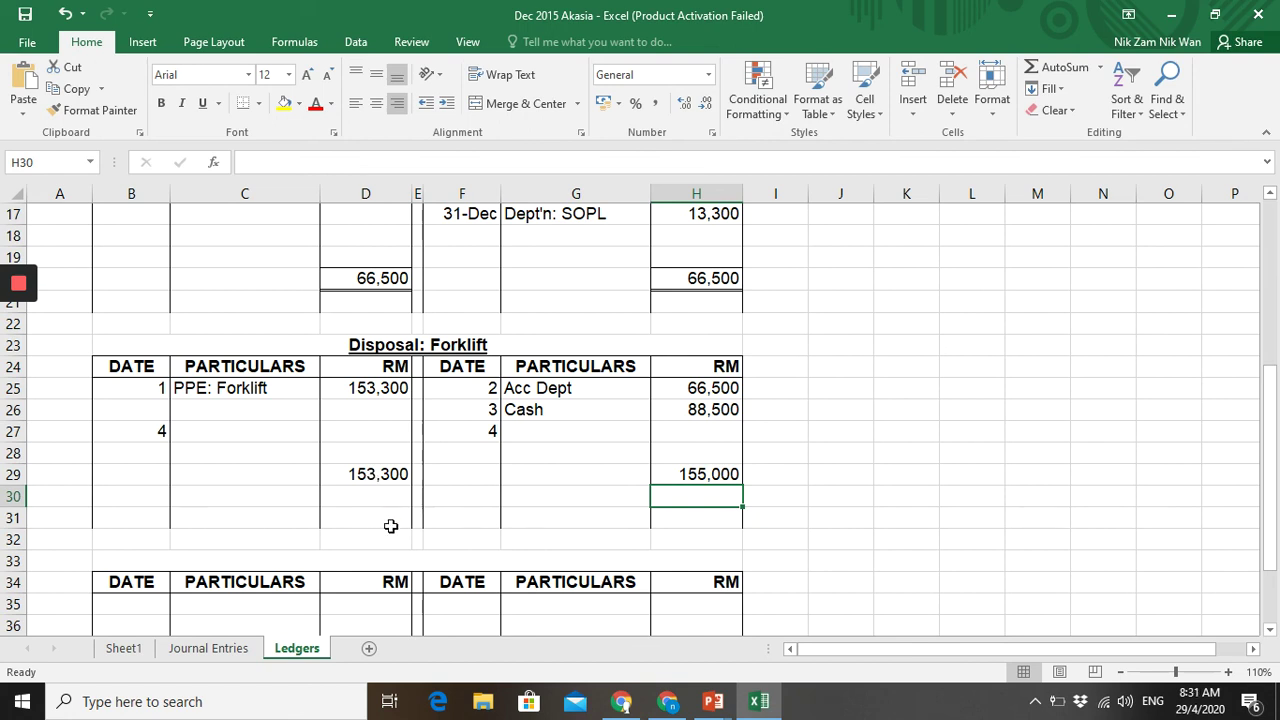
- Correct the Cash amount in the Disposal: Forklift ledger to 88,000
{"action": "left_click", "coordinate": [712, 410]}
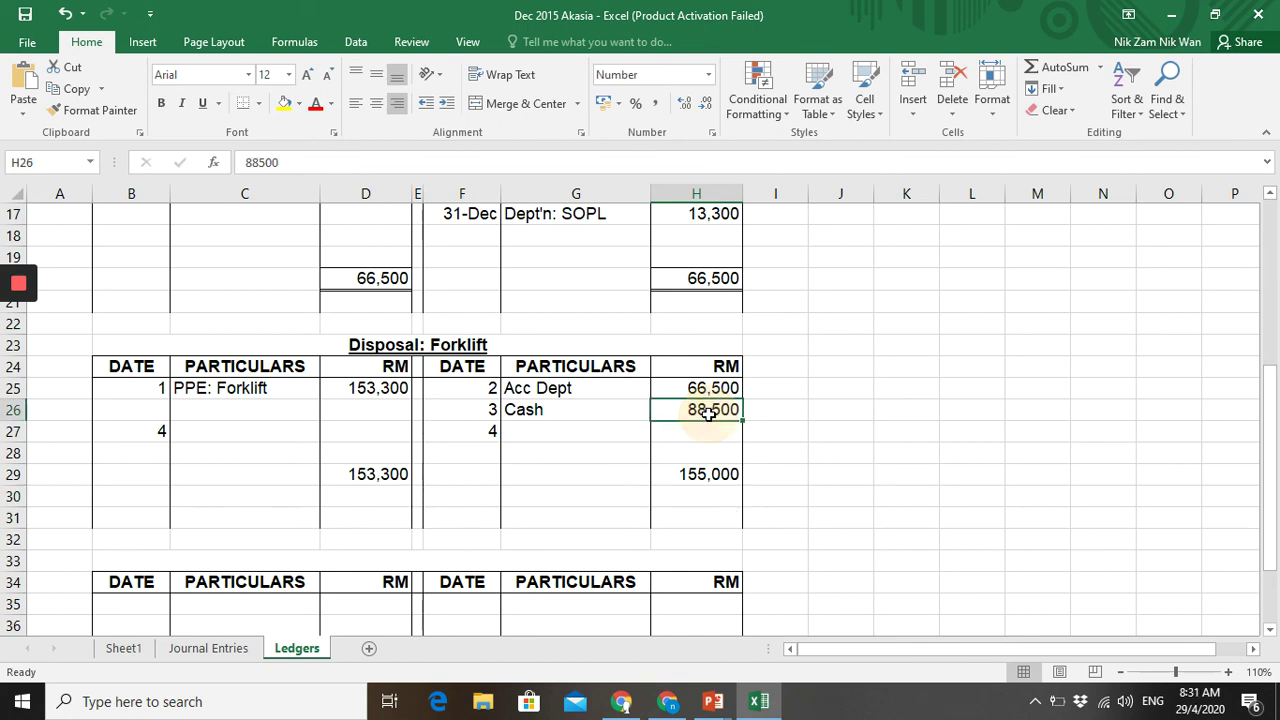
{"action": "double_click", "coordinate": [722, 411]}
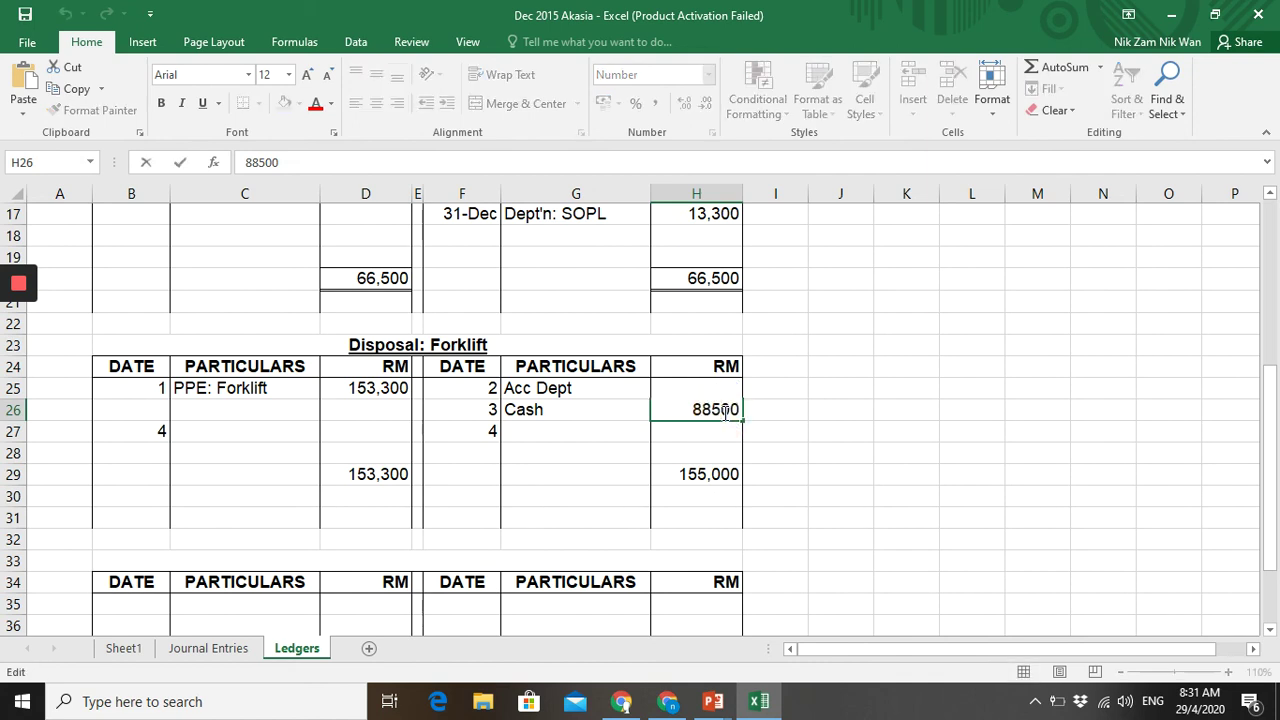
{"action": "key", "text": "BackSpace"}
{"action": "type", "text": "0"}
{"action": "key", "text": "Return"}
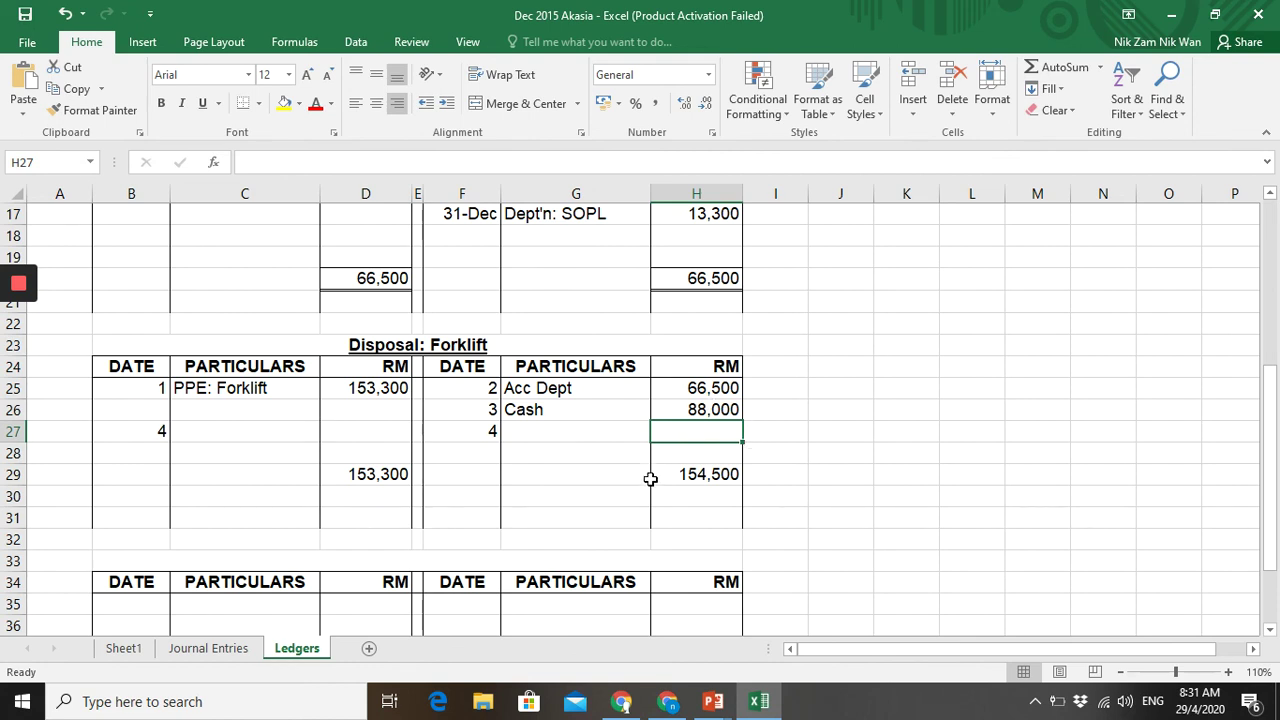
- Calculate the balancing figure in debit cell D27 of the Disposal: Forklift ledger with the formula =H29-D25
{"action": "left_click", "coordinate": [344, 432]}
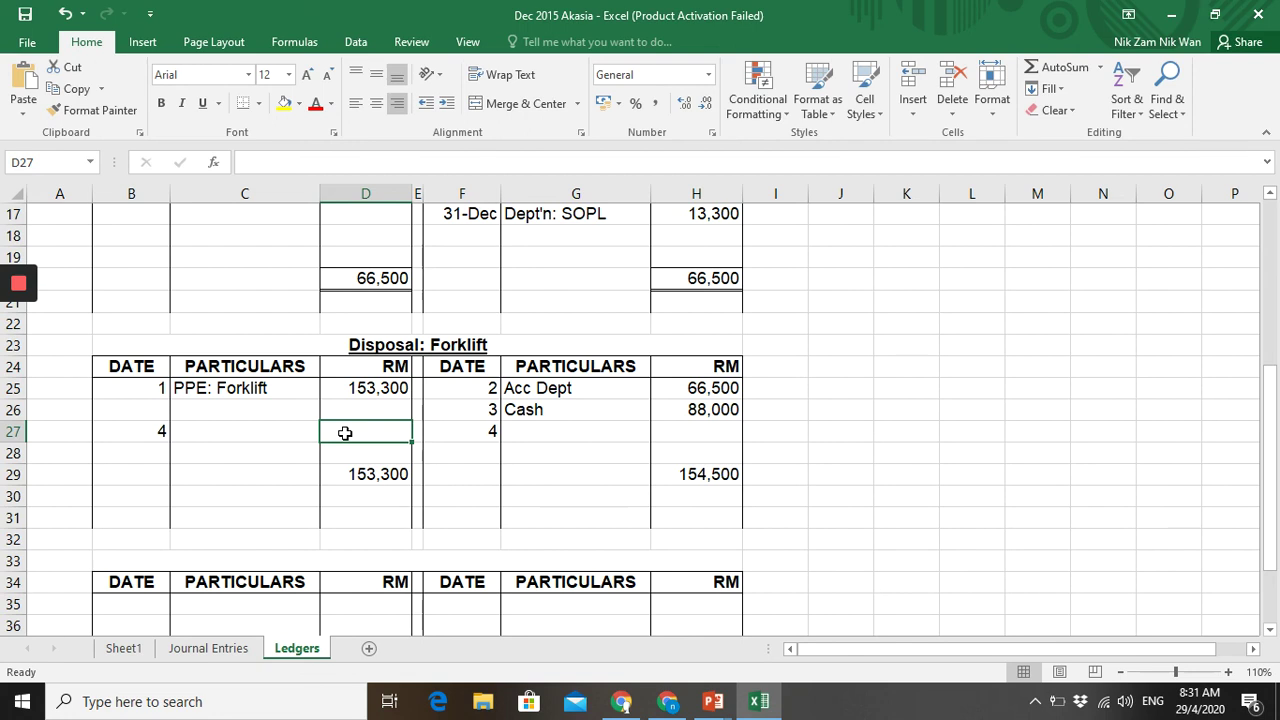
{"action": "type", "text": "="}
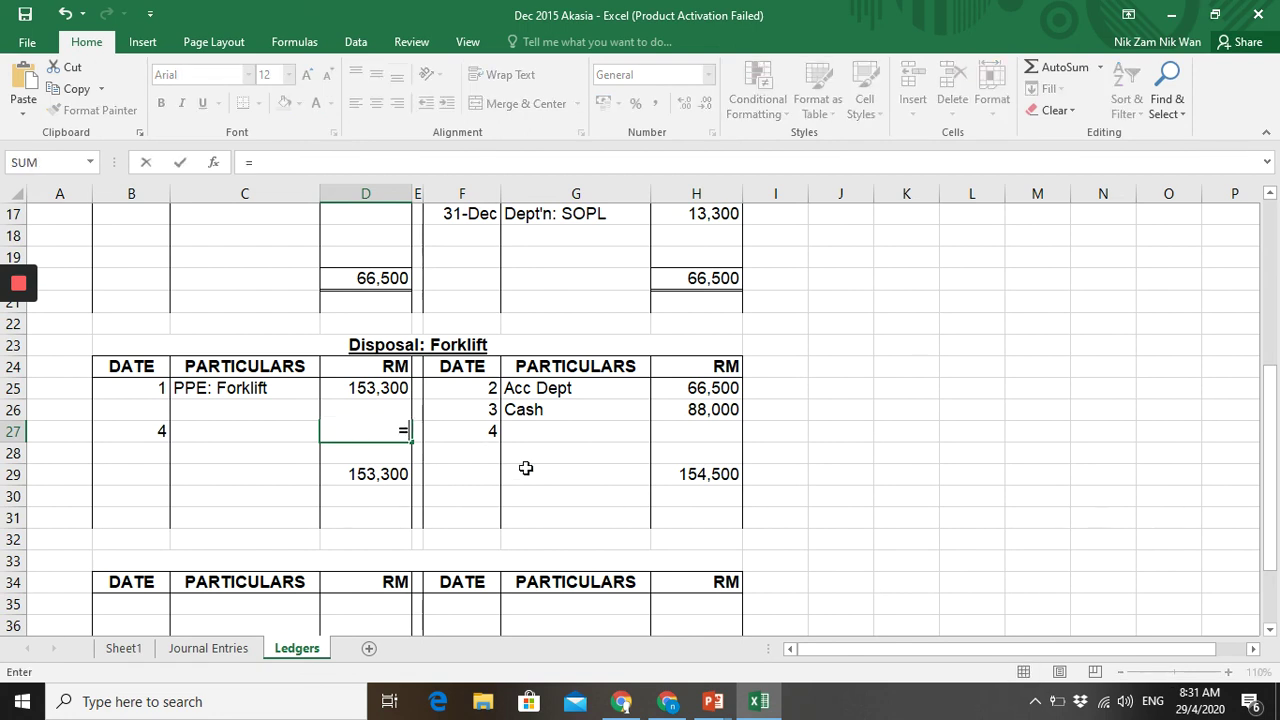
{"action": "left_click", "coordinate": [703, 474]}
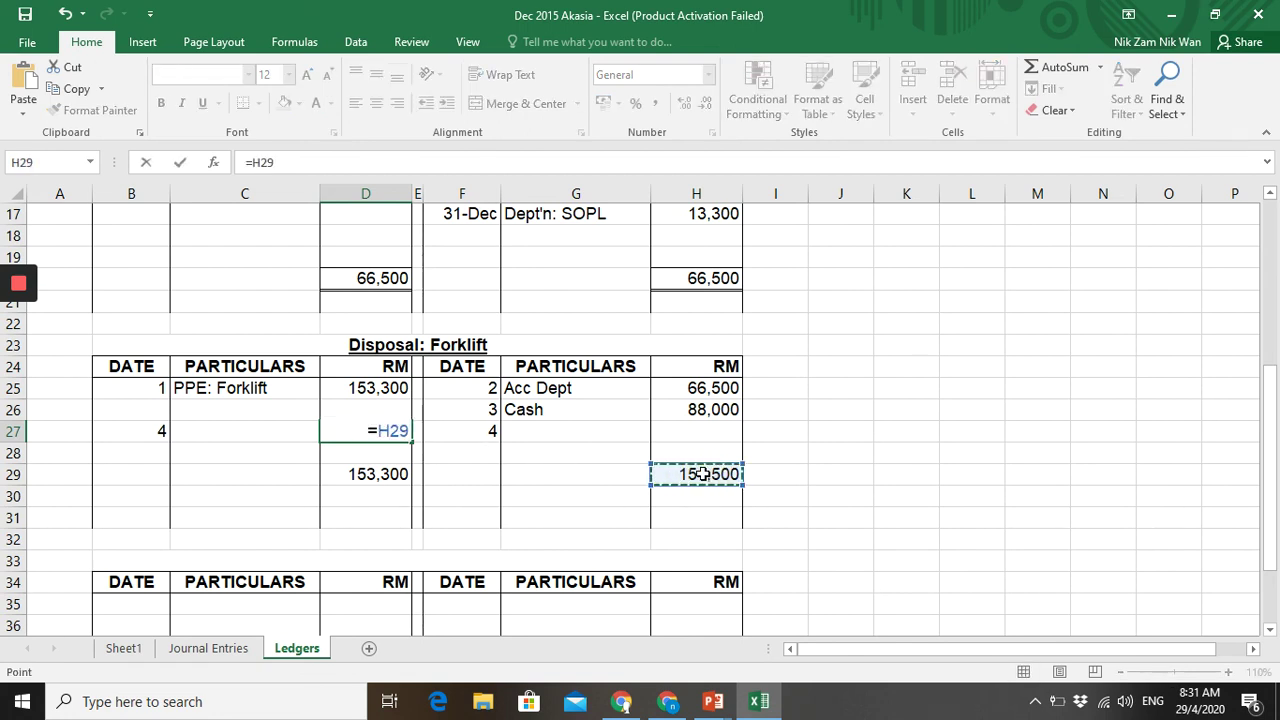
{"action": "type", "text": "-"}
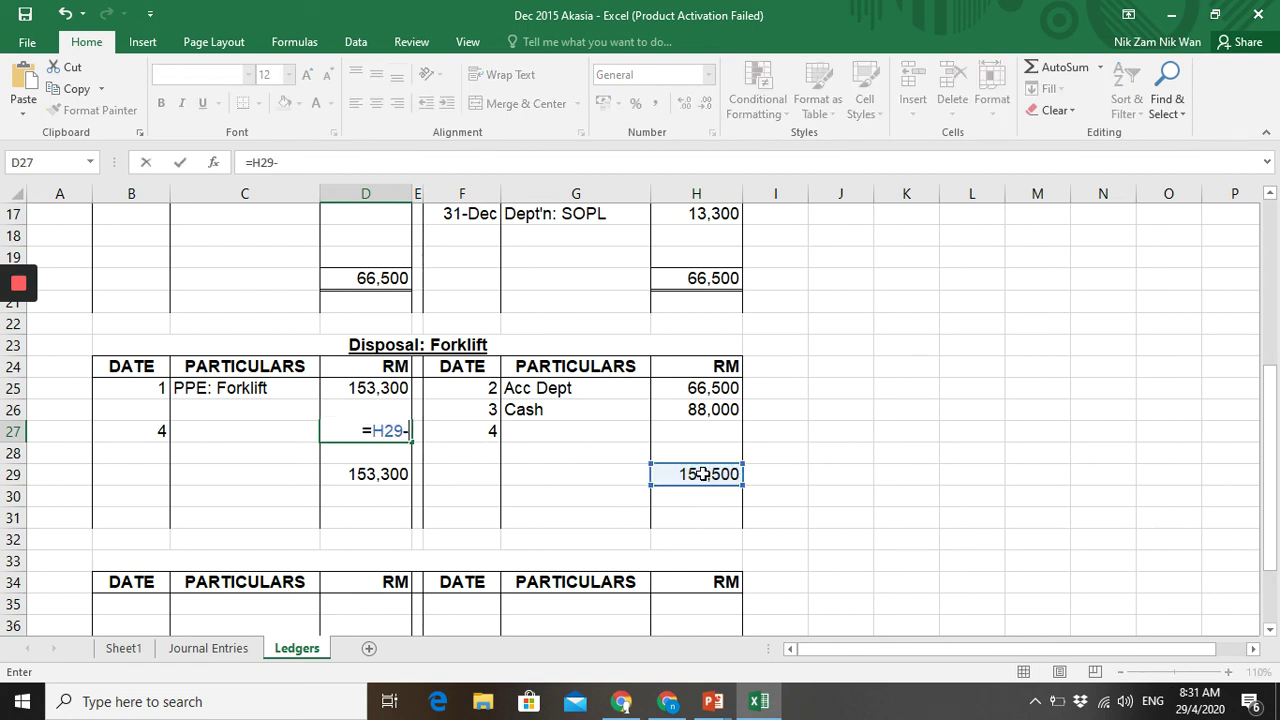
{"action": "left_click", "coordinate": [375, 388]}
{"action": "key", "text": "Return"}
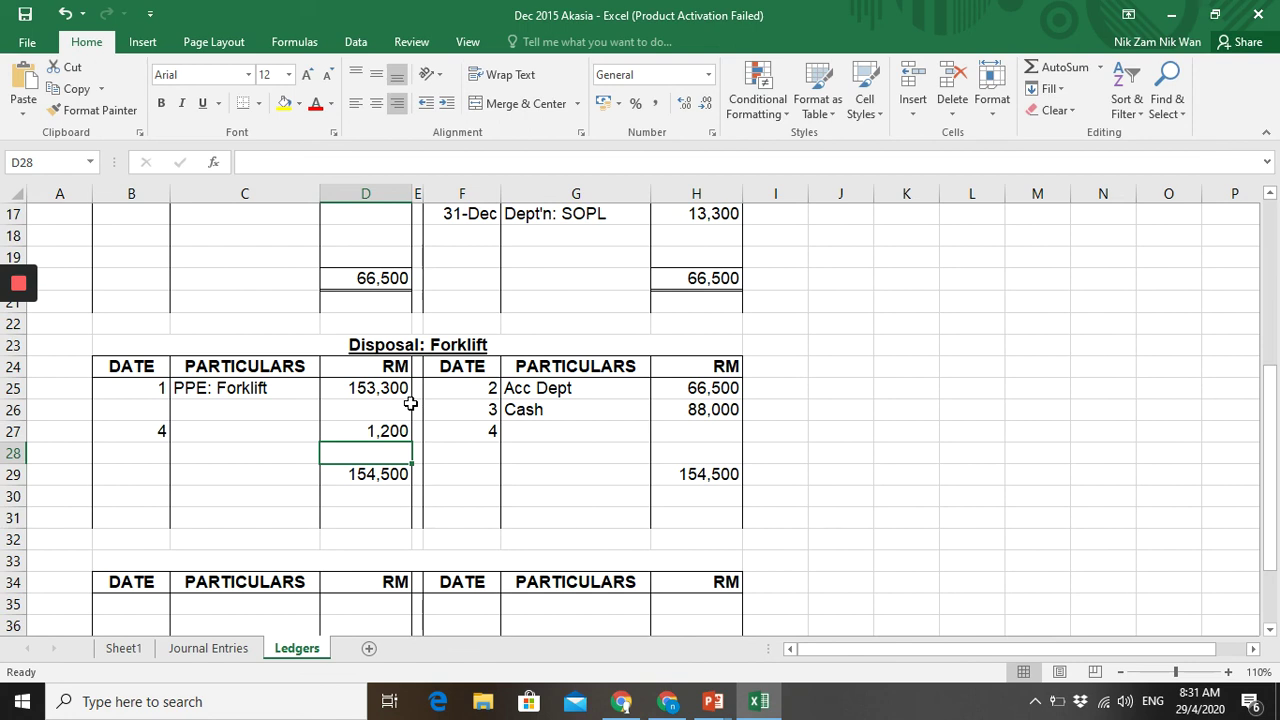
- Check the PPE: Forklift ledger amount and correct the PPE: Forklift debit in the Disposal: Forklift ledger to 158,300
{"action": "left_click", "coordinate": [1270, 195]}
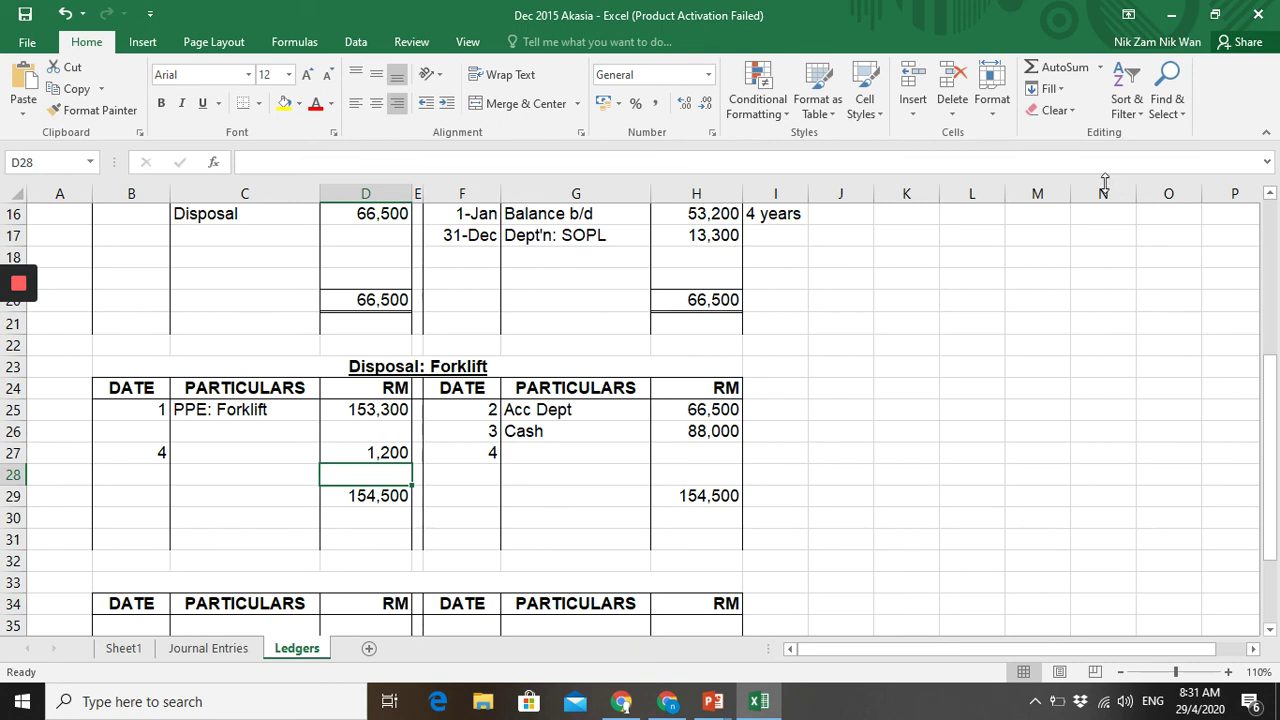
{"action": "left_click", "coordinate": [1270, 198]}
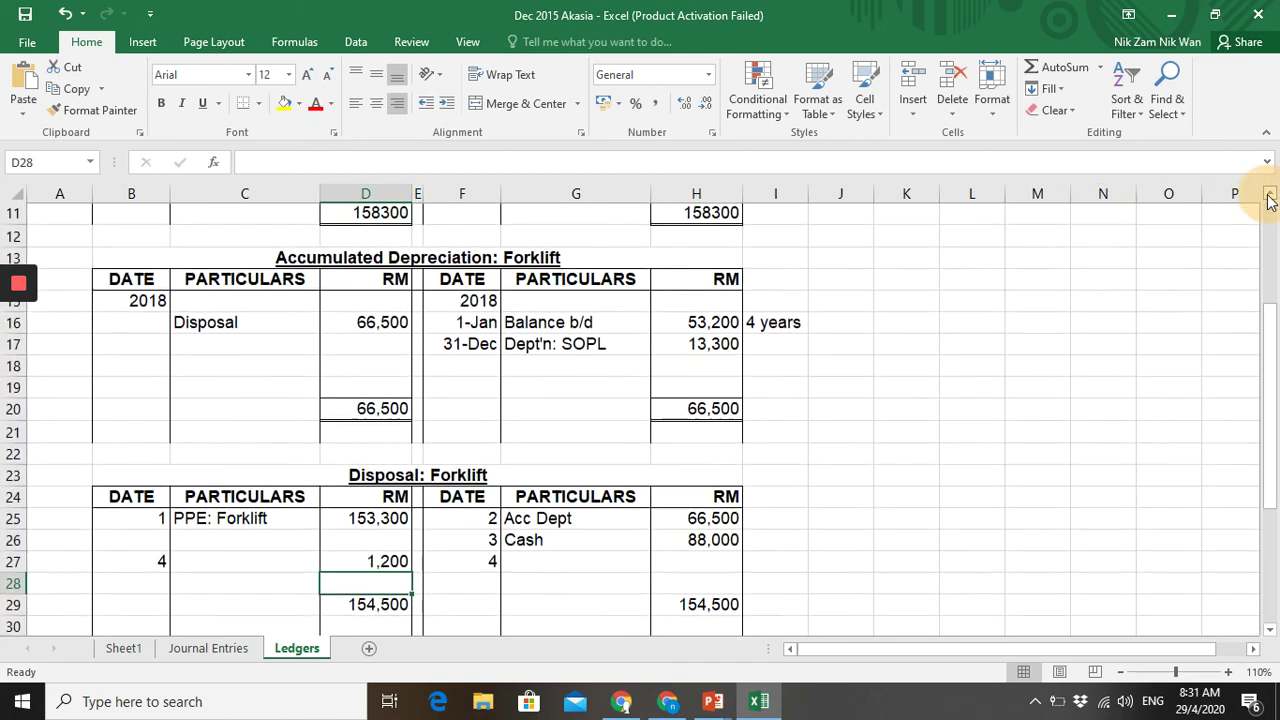
{"action": "left_click", "coordinate": [1270, 198]}
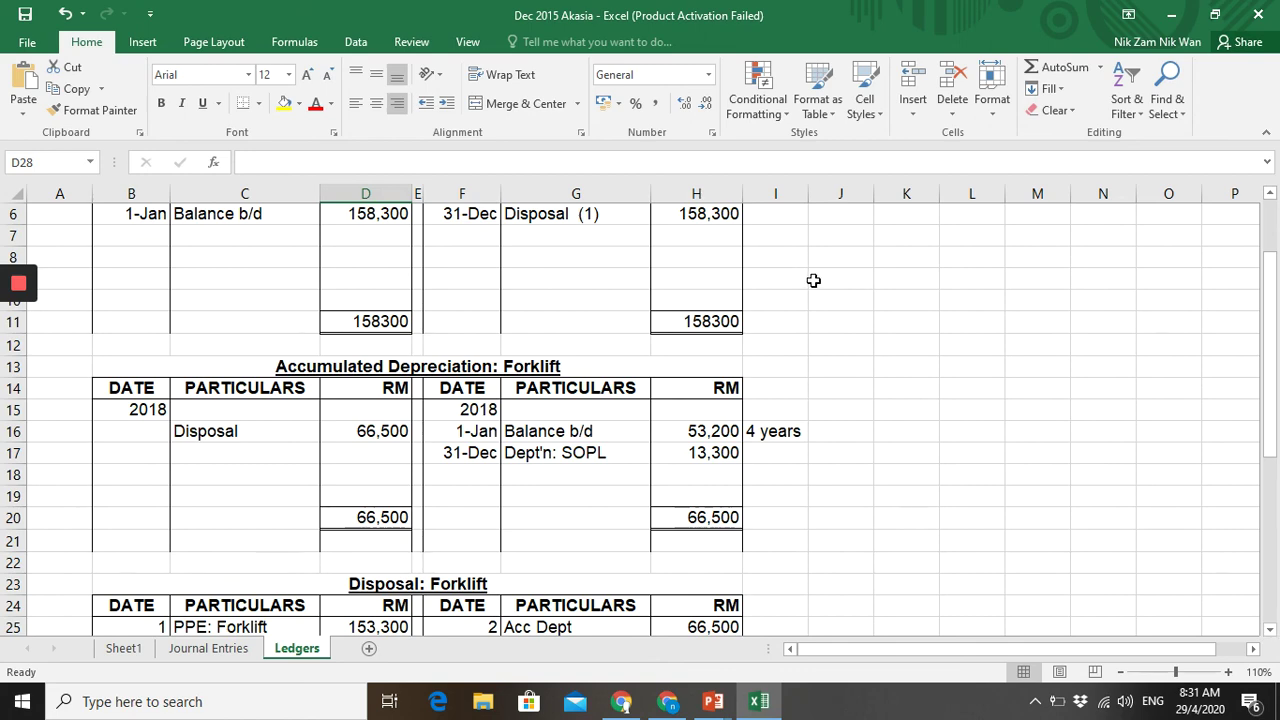
{"action": "left_click", "coordinate": [1270, 630]}
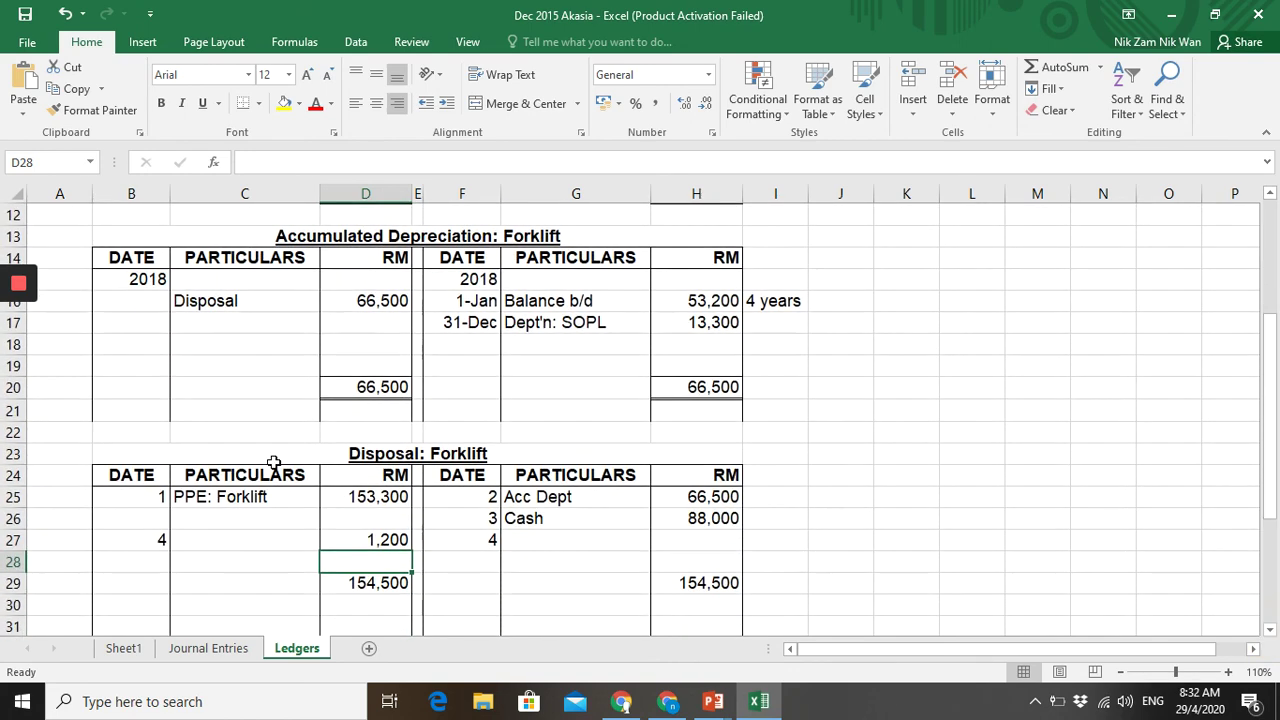
{"action": "left_click", "coordinate": [372, 497]}
{"action": "type", "text": "1"}
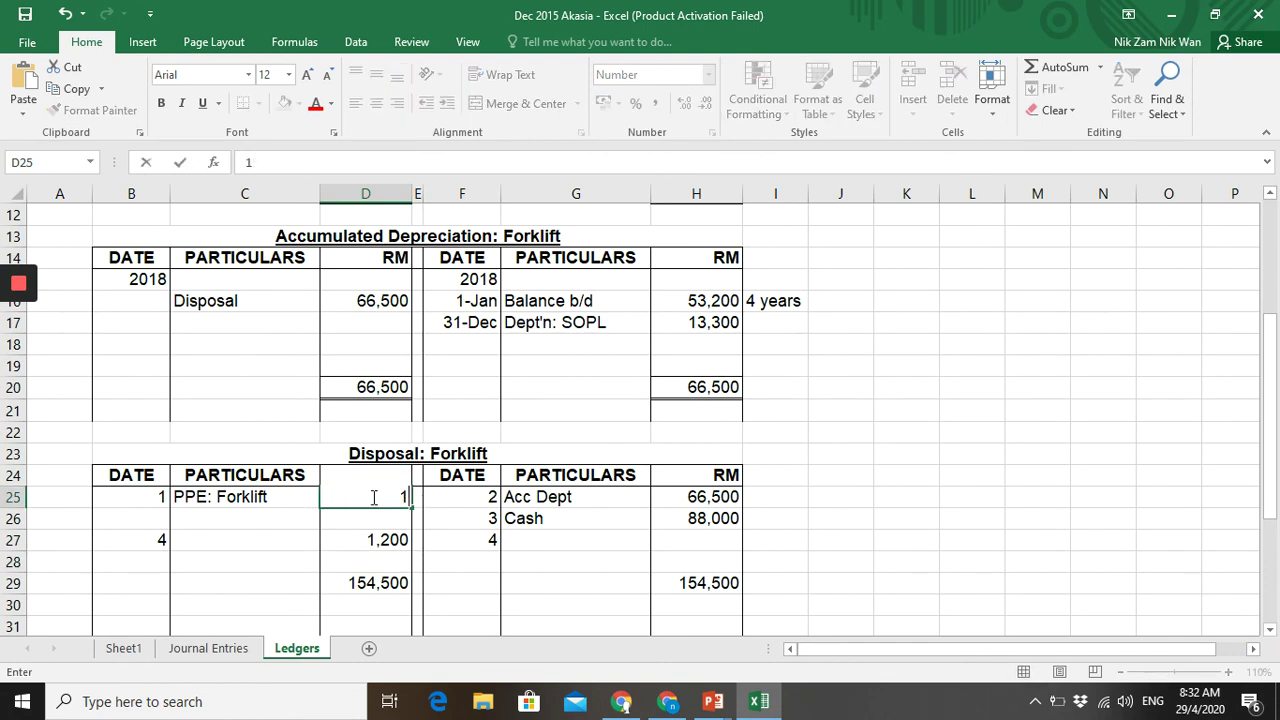
{"action": "type", "text": "58,300"}
{"action": "left_click", "coordinate": [527, 557]}
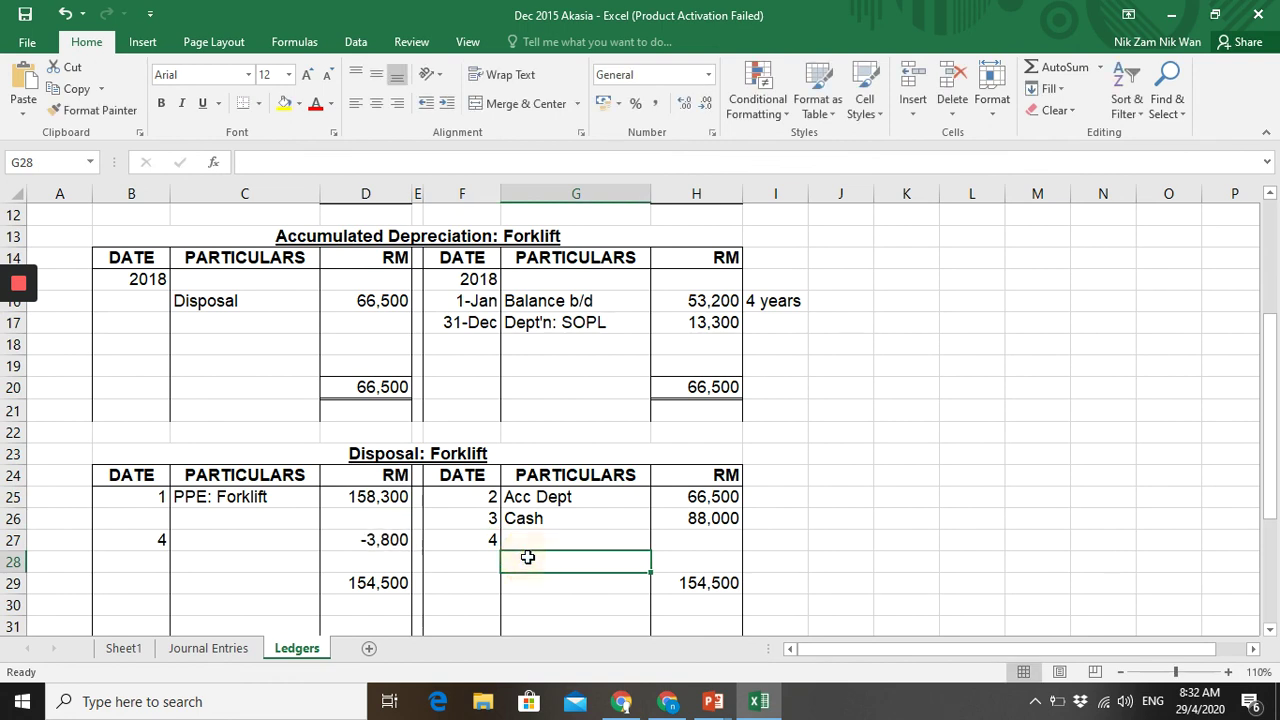
- Clear the balancing formula from debit cell D27 and enter 3800 as the credit amount in H27
{"action": "left_click", "coordinate": [358, 545]}
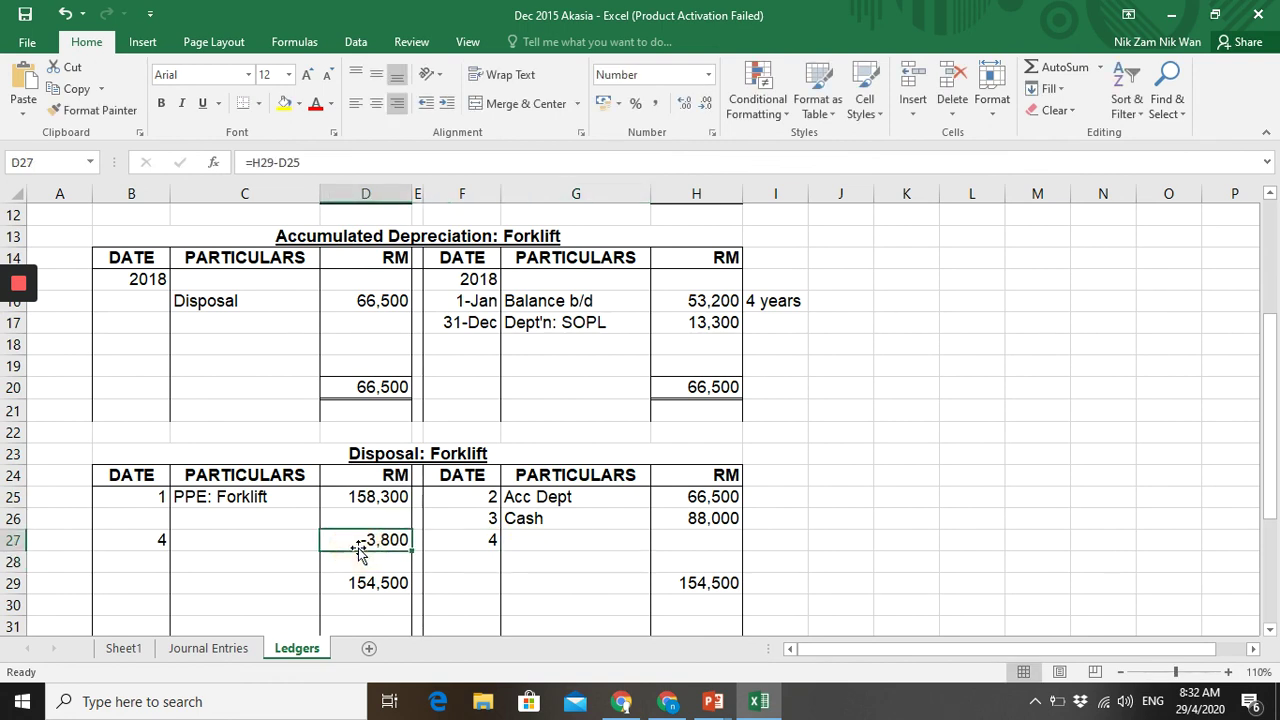
{"action": "key", "text": "Delete"}
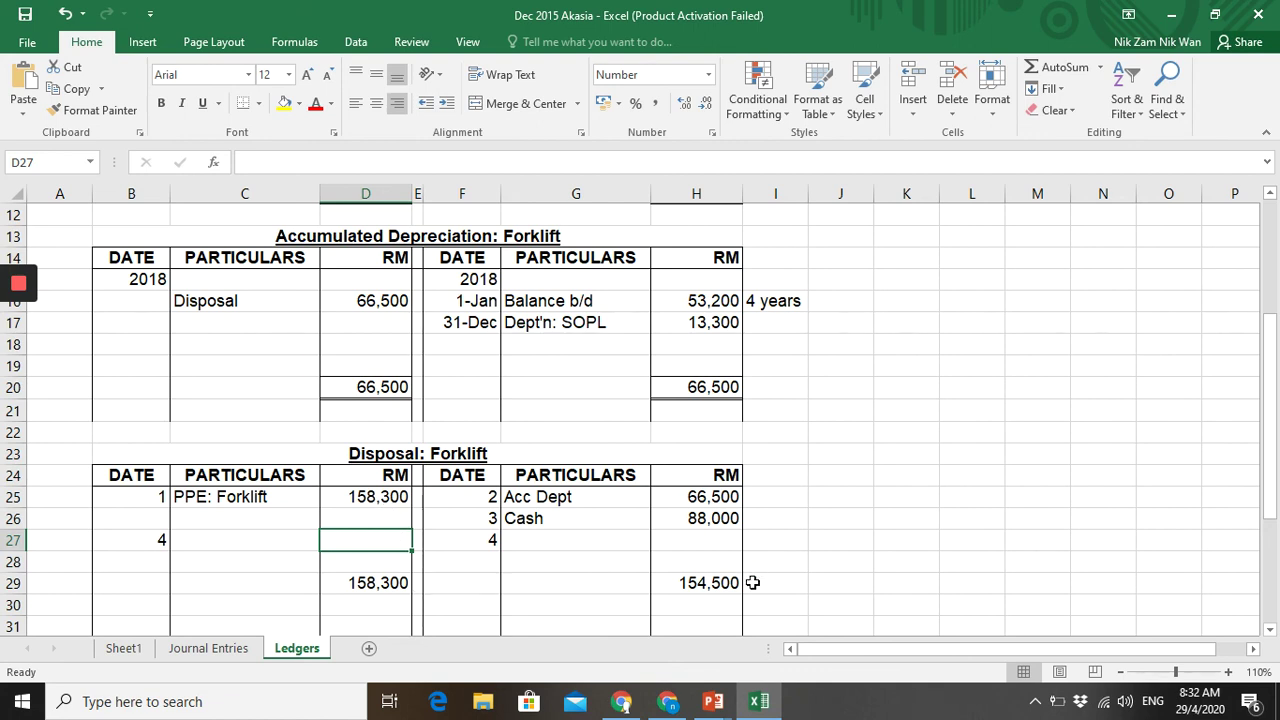
{"action": "left_click", "coordinate": [697, 548]}
{"action": "type", "text": "3800"}
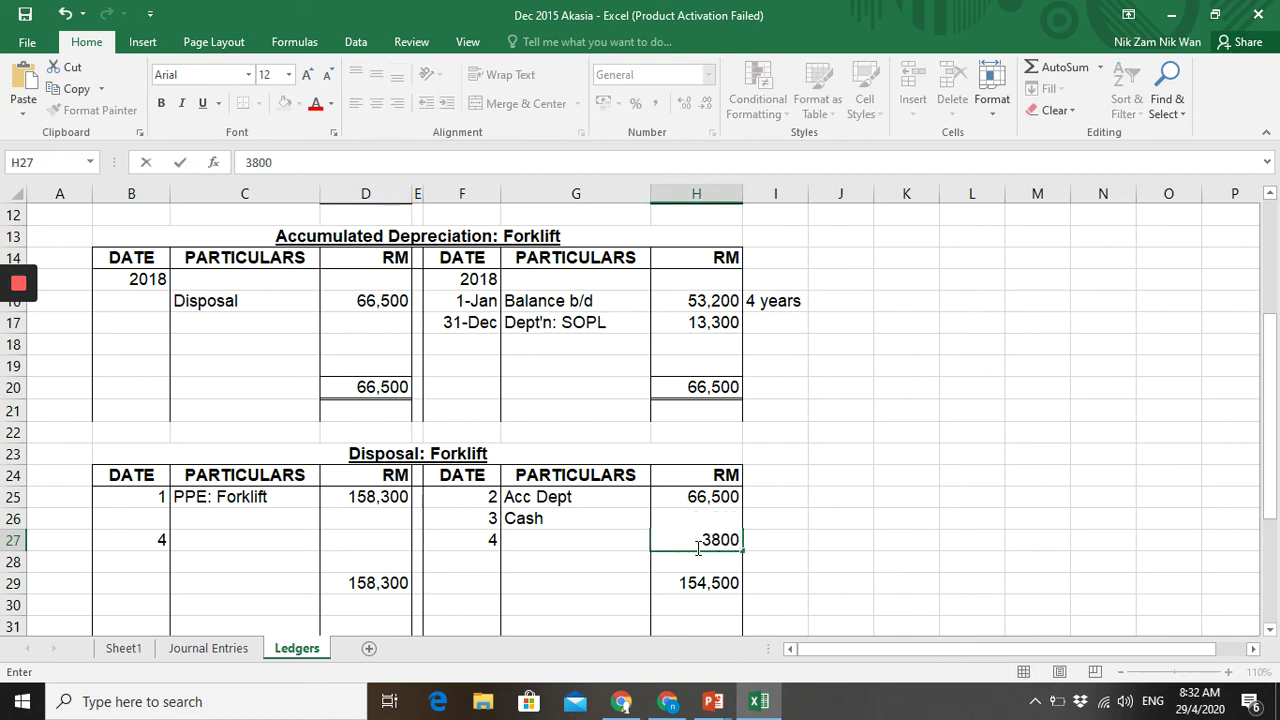
{"action": "left_click", "coordinate": [790, 556]}
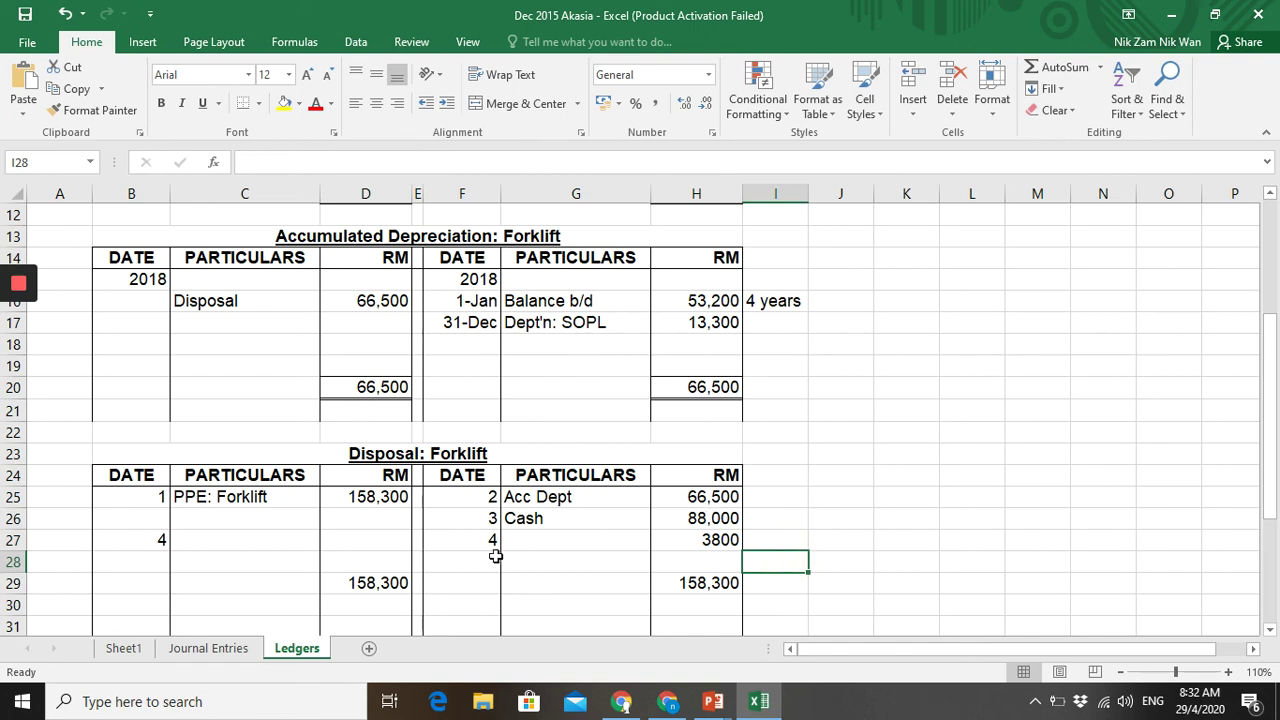
- Label the credit entry in G27 of the Disposal: Forklift ledger "SOPL : Loss on Disposal" and wrap its text
{"action": "left_click", "coordinate": [530, 542]}
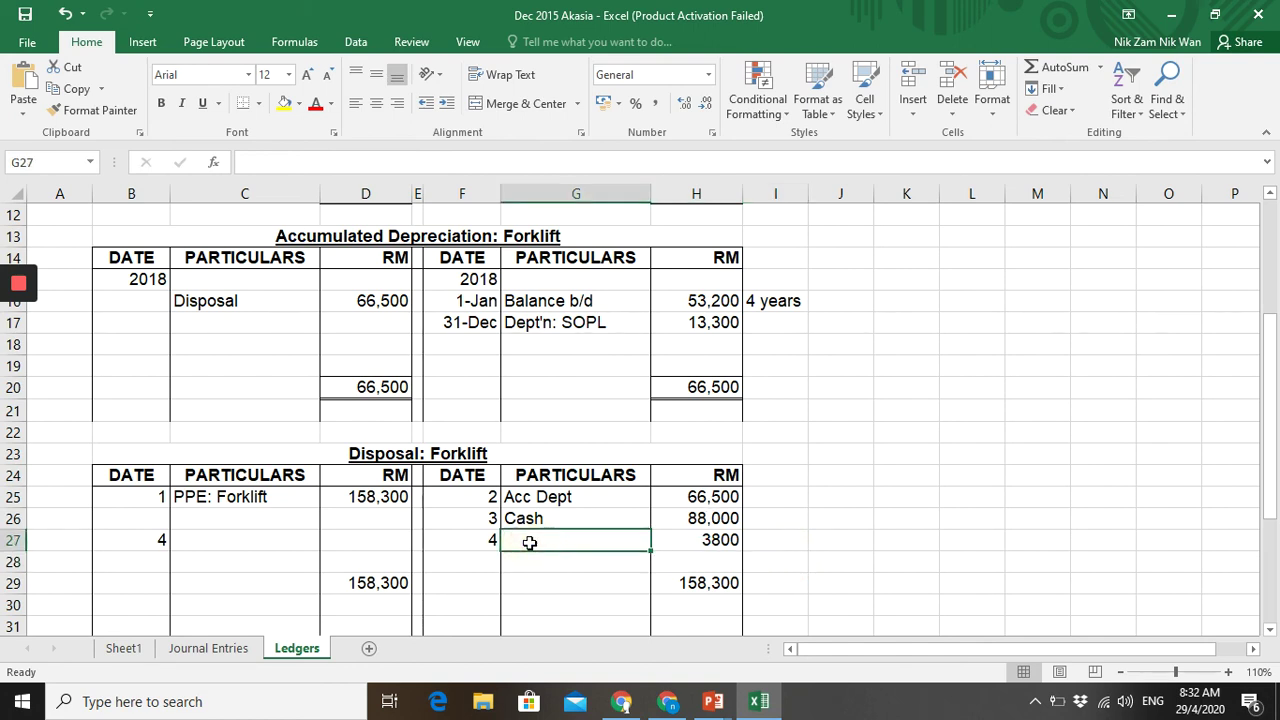
{"action": "type", "text": "S"}
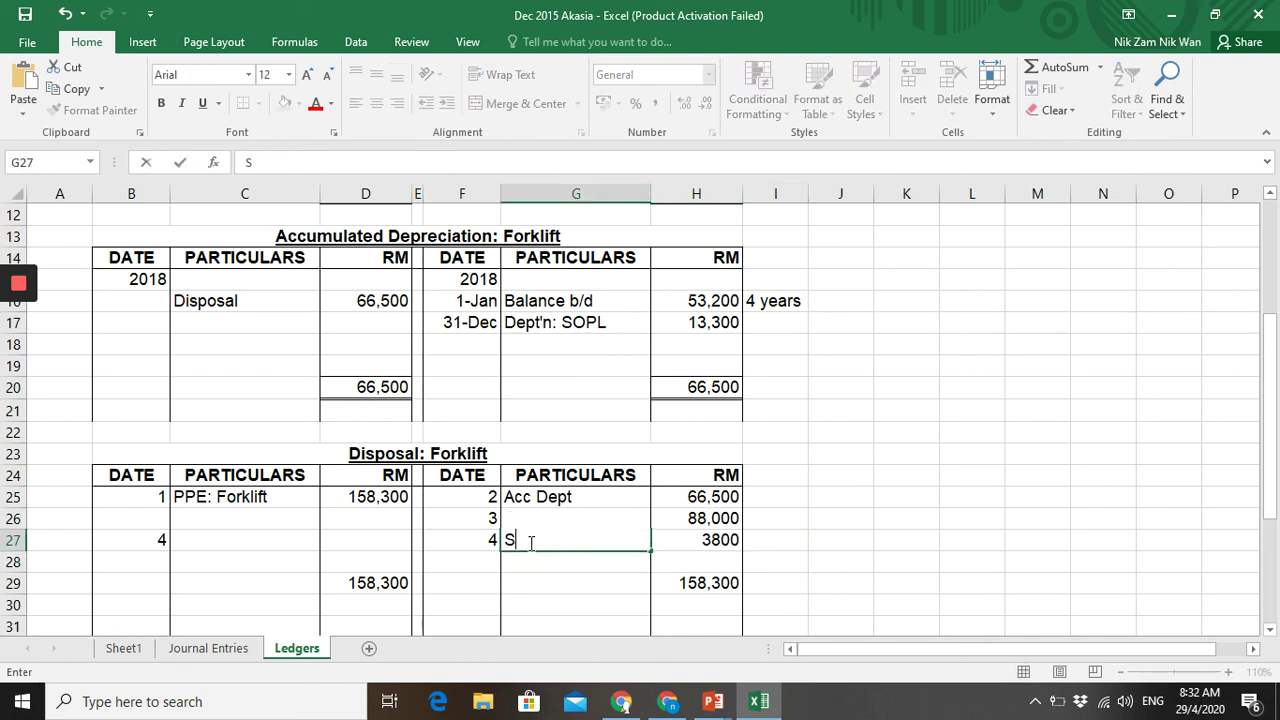
{"action": "type", "text": "OPL : Loss o"}
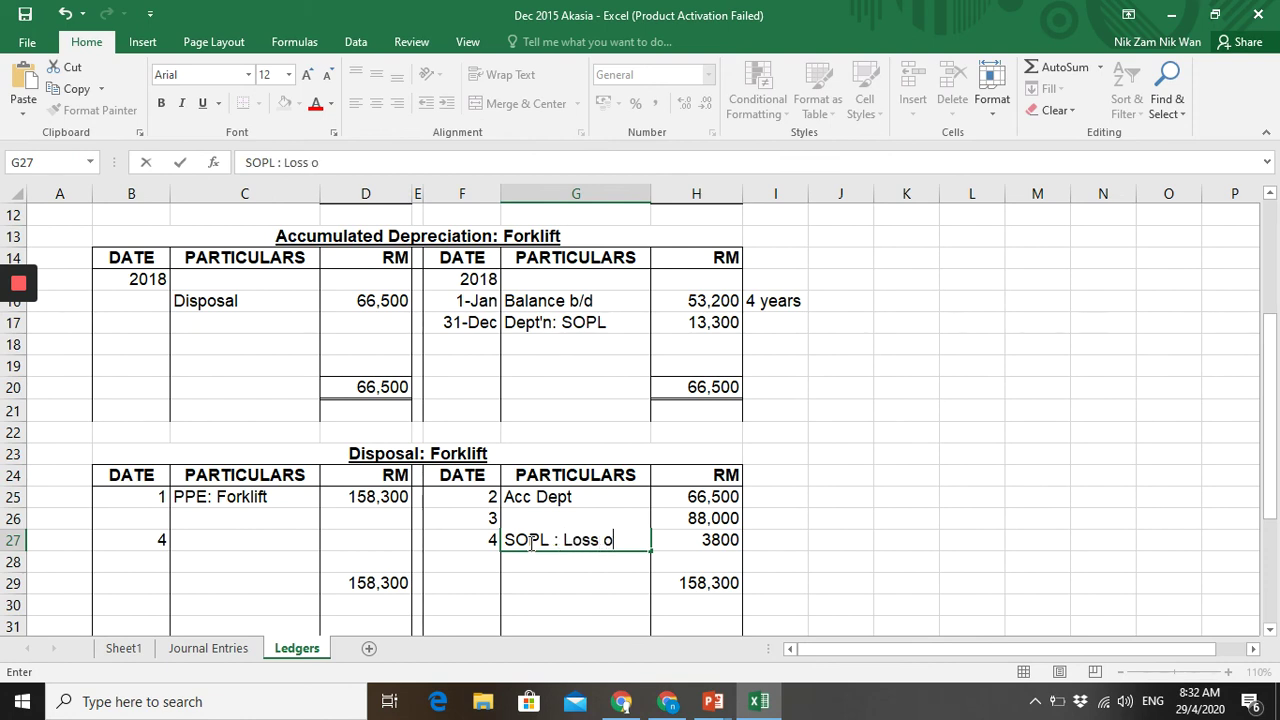
{"action": "type", "text": "n Disposa"}
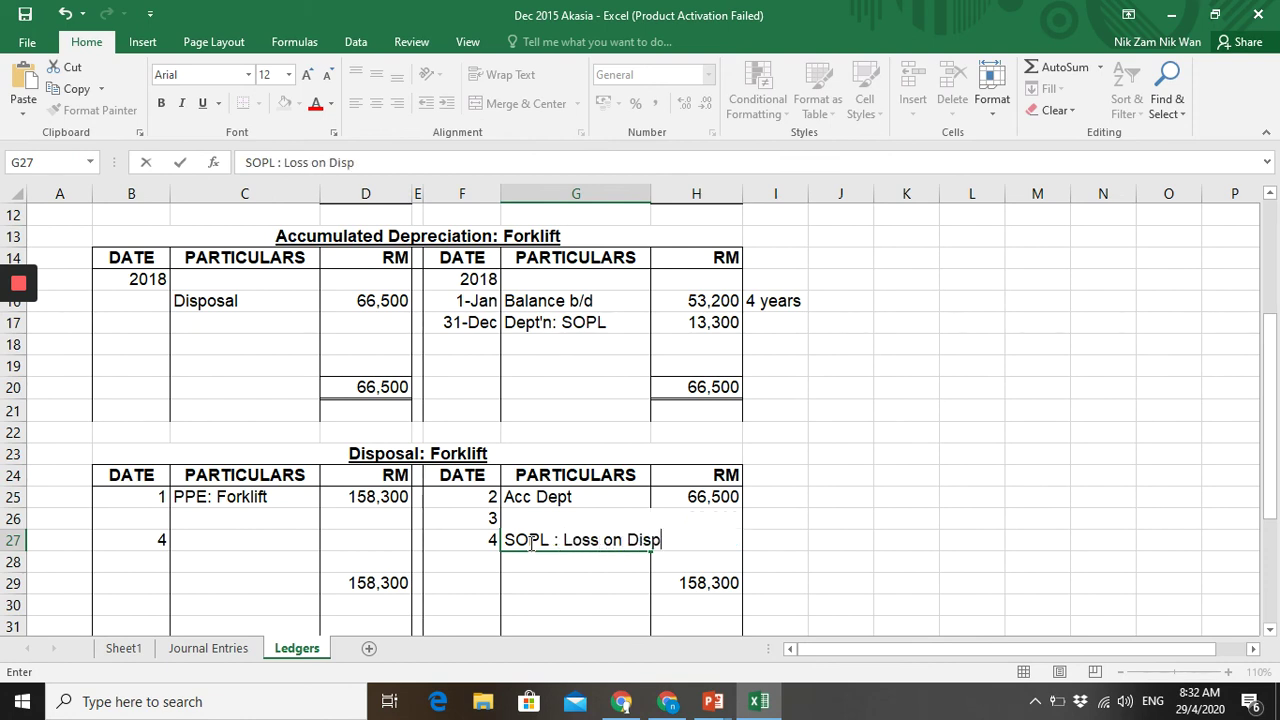
{"action": "type", "text": "l"}
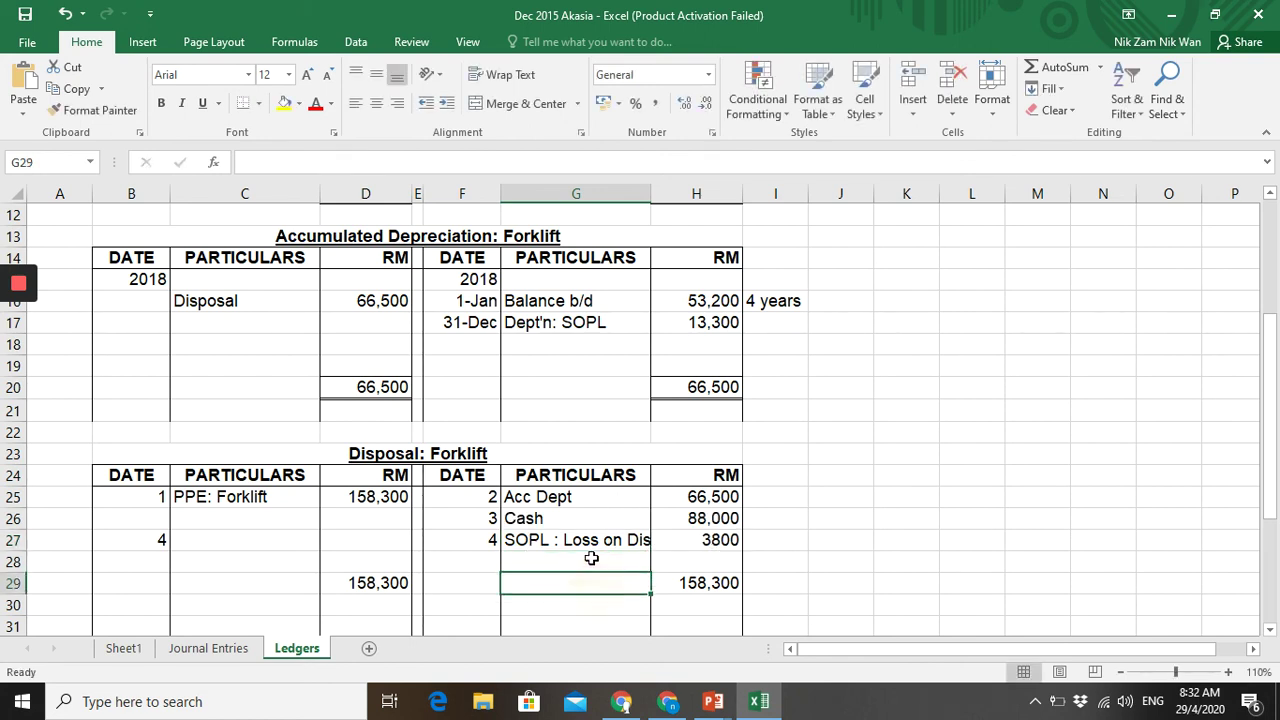
{"action": "left_click", "coordinate": [571, 536]}
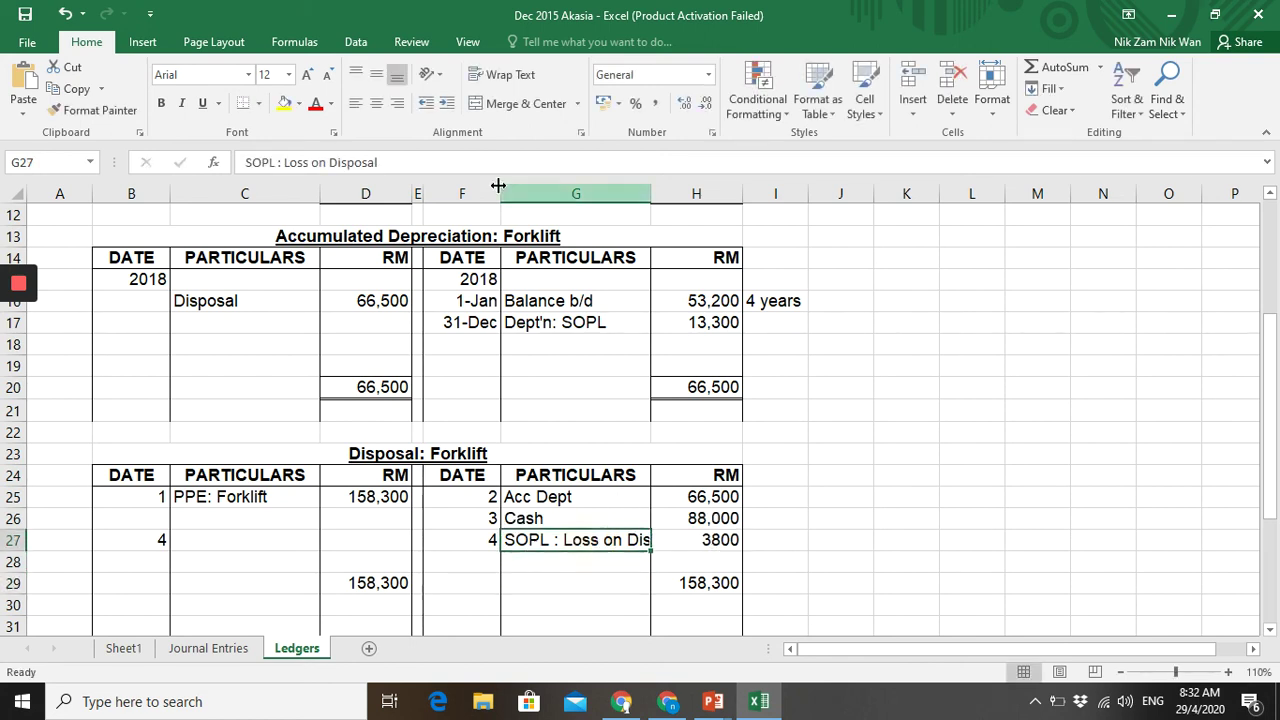
{"action": "left_click", "coordinate": [507, 80]}
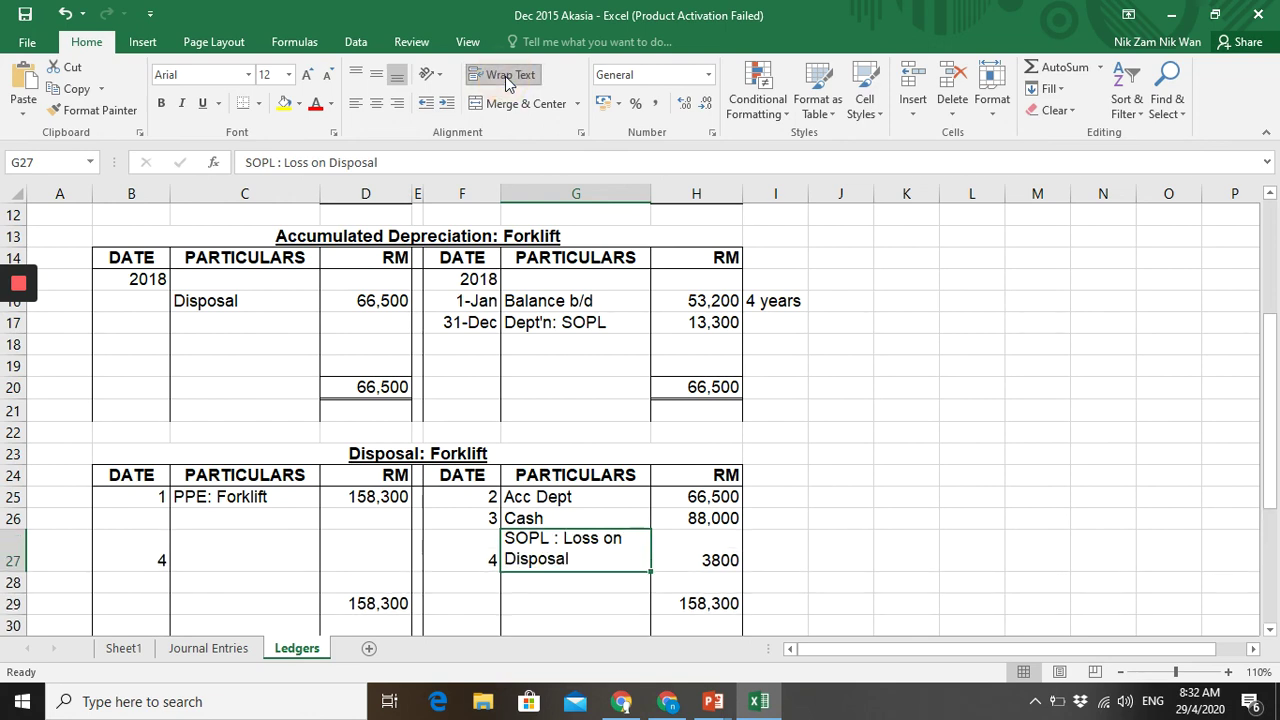
- Enter "SOPL: Gain on Disposal" as the debit particulars in C27 of the Disposal: Forklift ledger and wrap its text
{"action": "left_click", "coordinate": [256, 566]}
{"action": "type", "text": "SOP"}
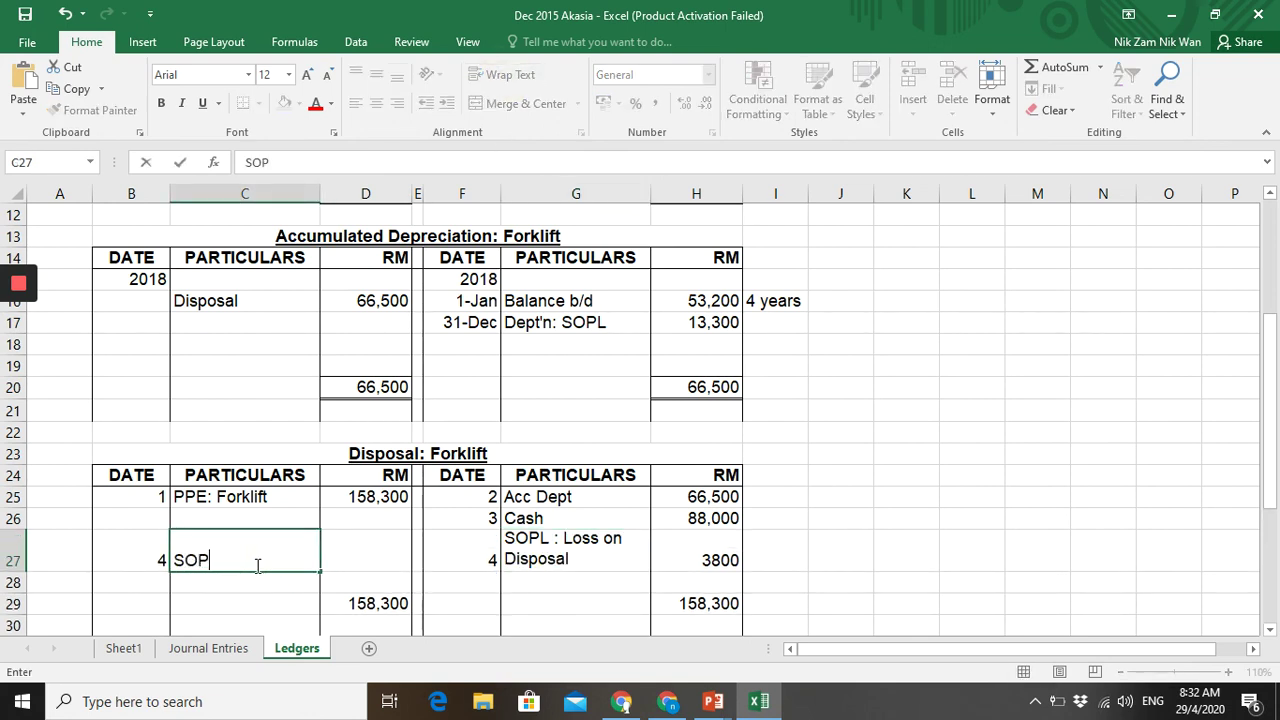
{"action": "type", "text": "L: Gain on Dis"}
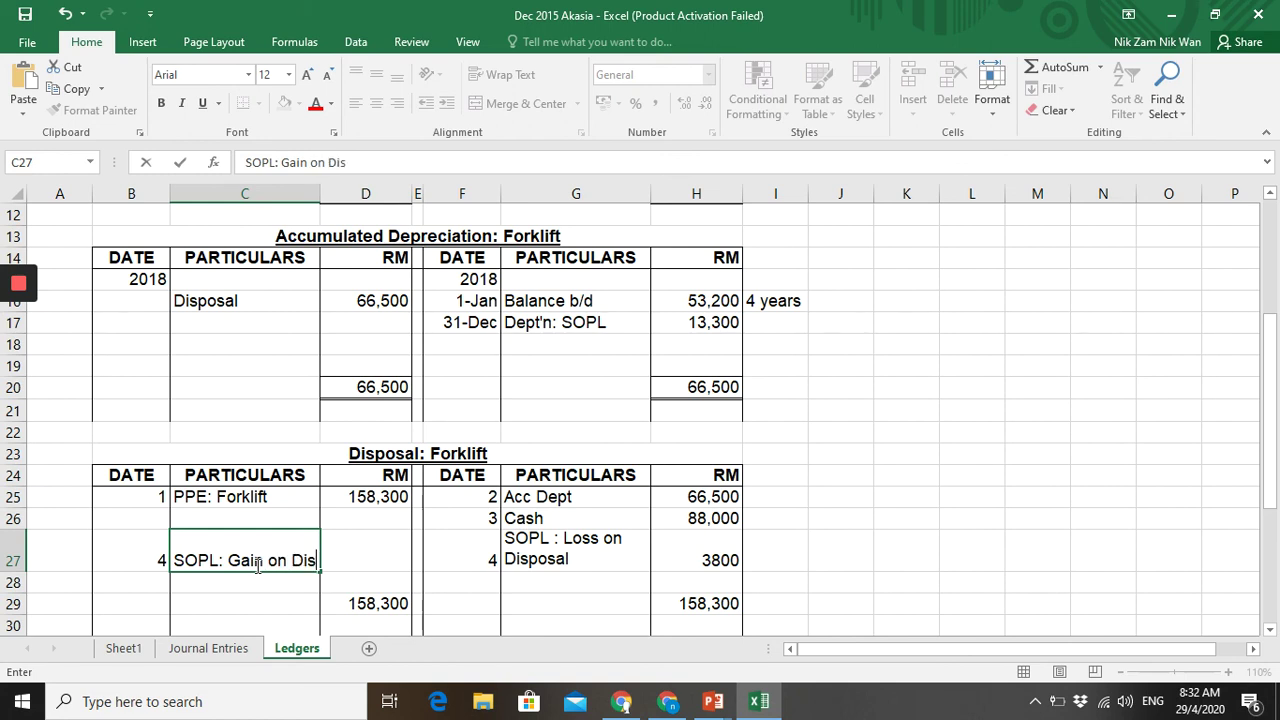
{"action": "type", "text": "posal"}
{"action": "key", "text": "Return"}
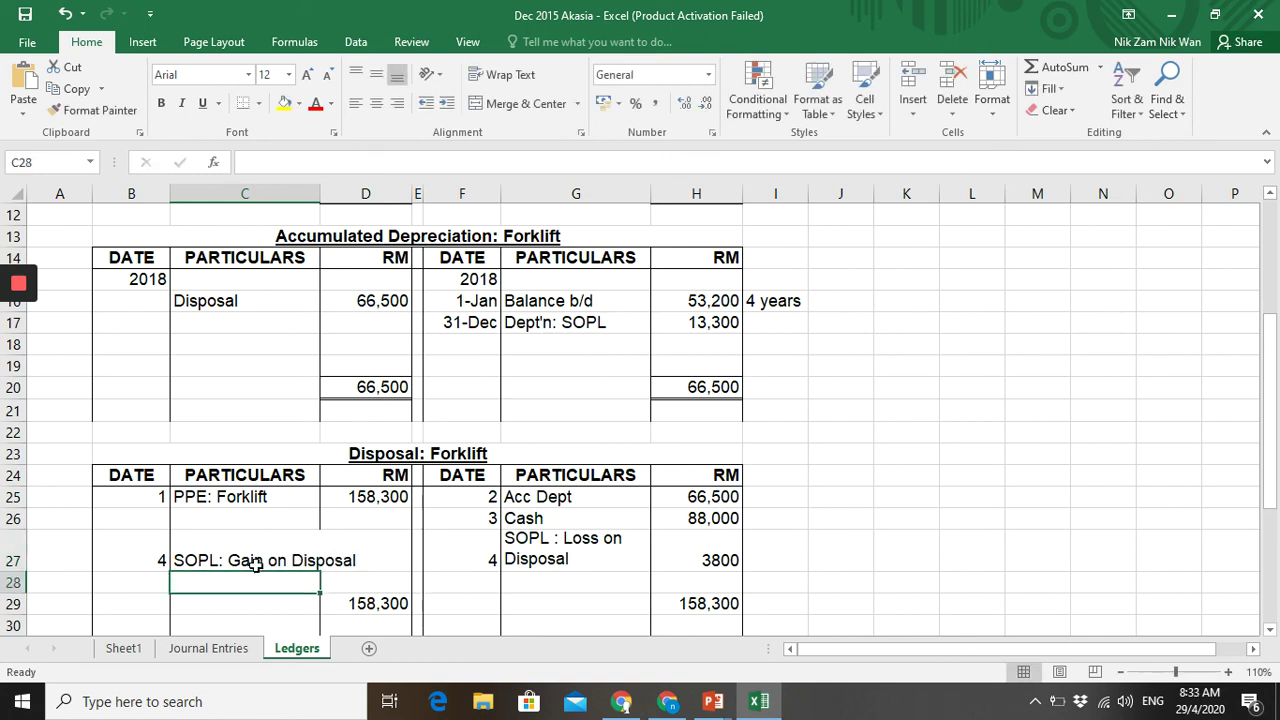
{"action": "left_click", "coordinate": [255, 563]}
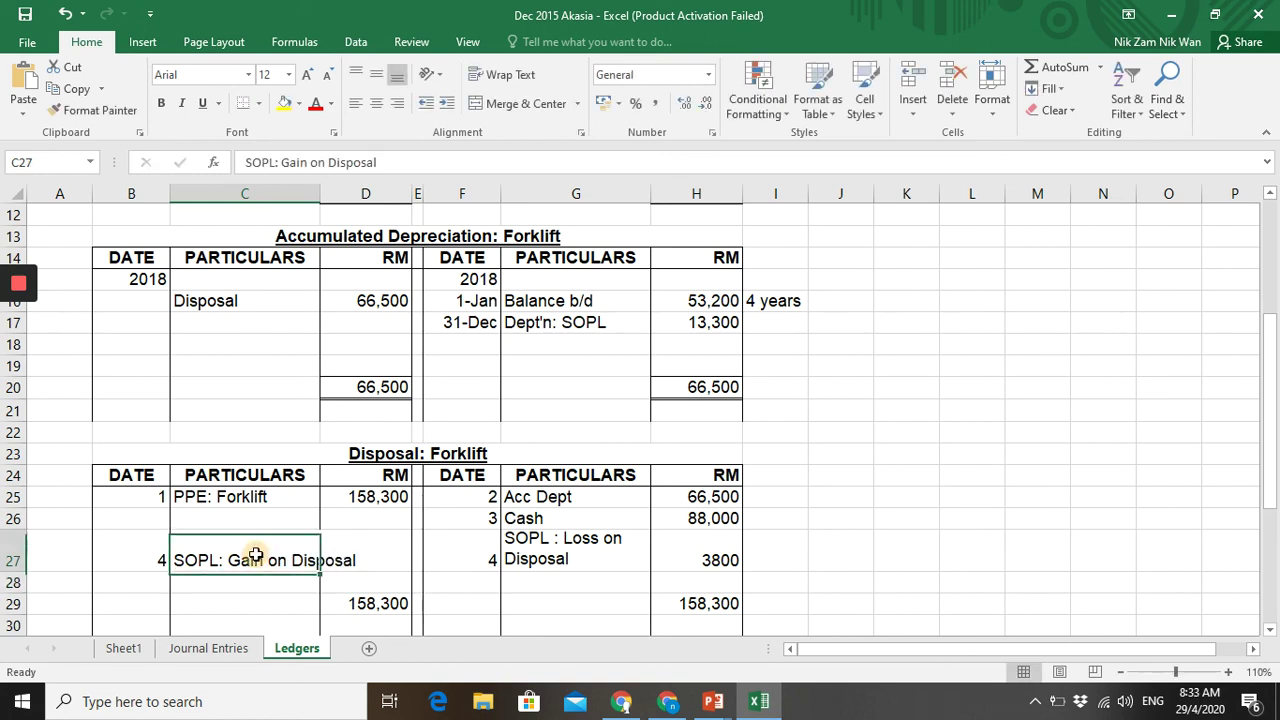
{"action": "left_click", "coordinate": [509, 80]}
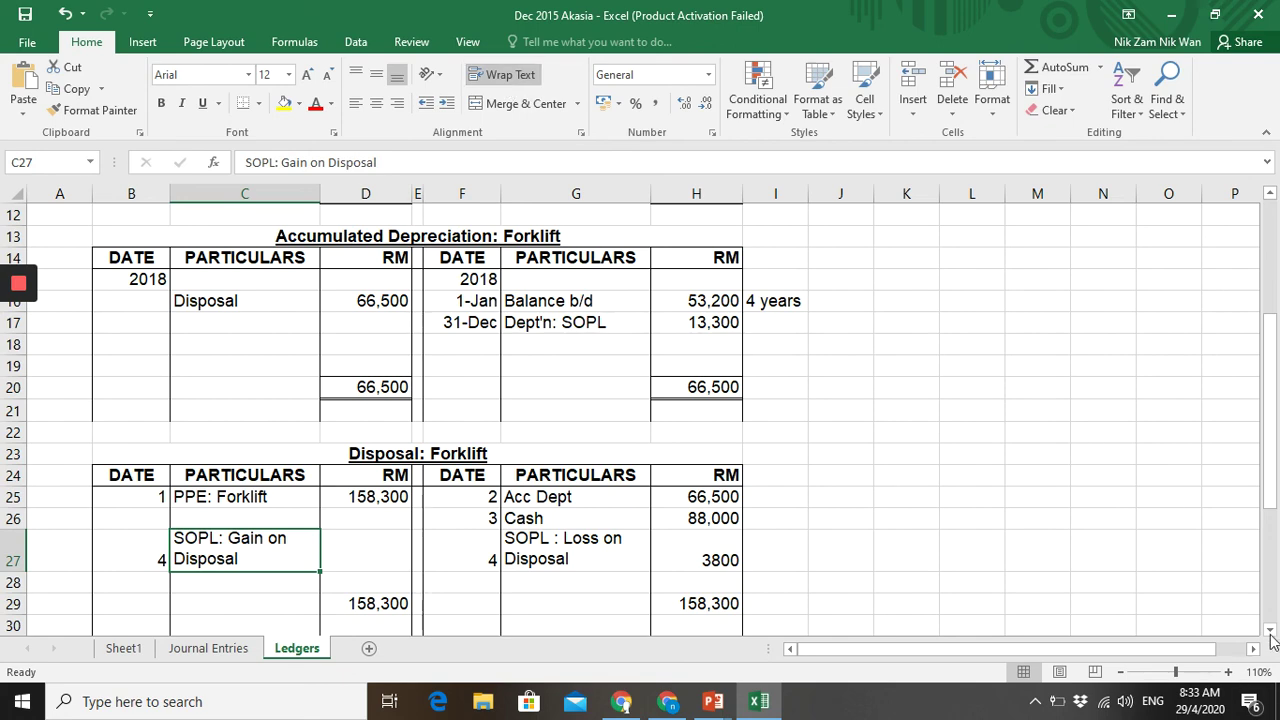
- Review the numbered entries 1 to 4 in the Disposal: Forklift ledger in order
{"action": "scroll", "coordinate": [1272, 636], "scroll_direction": "down", "scroll_amount": 1}
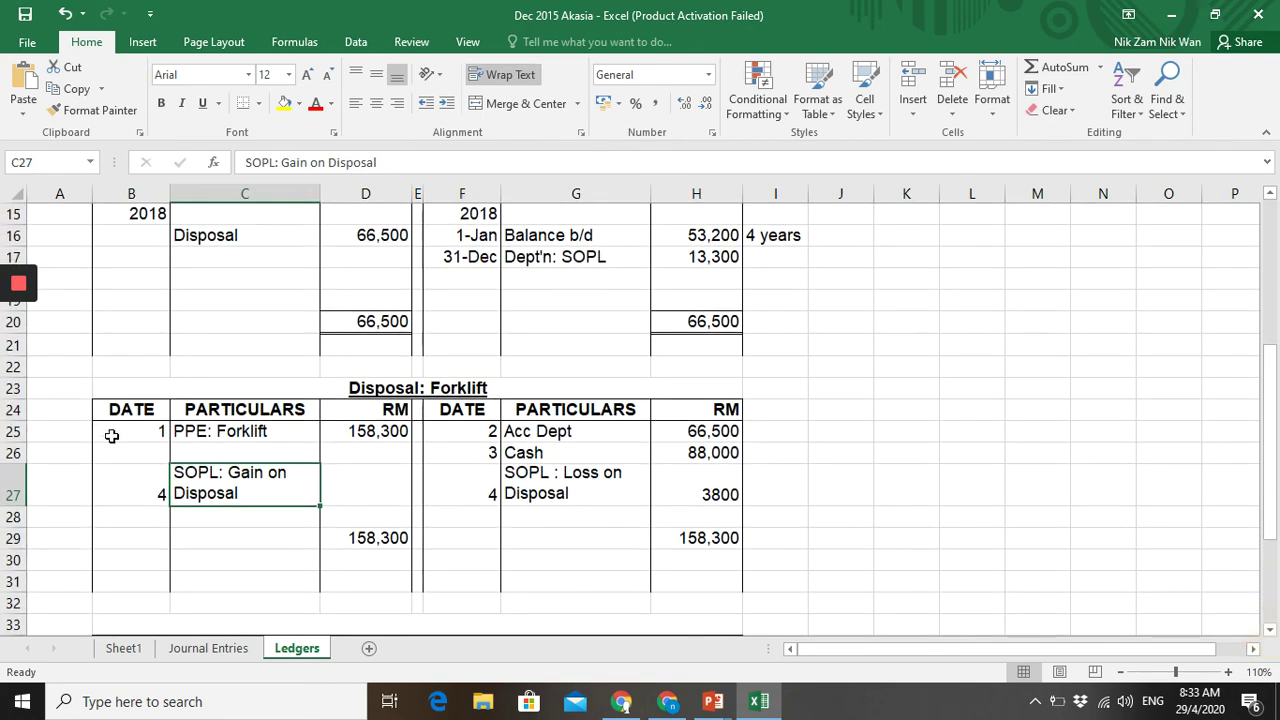
{"action": "left_click", "coordinate": [113, 436]}
{"action": "left_click", "coordinate": [458, 432]}
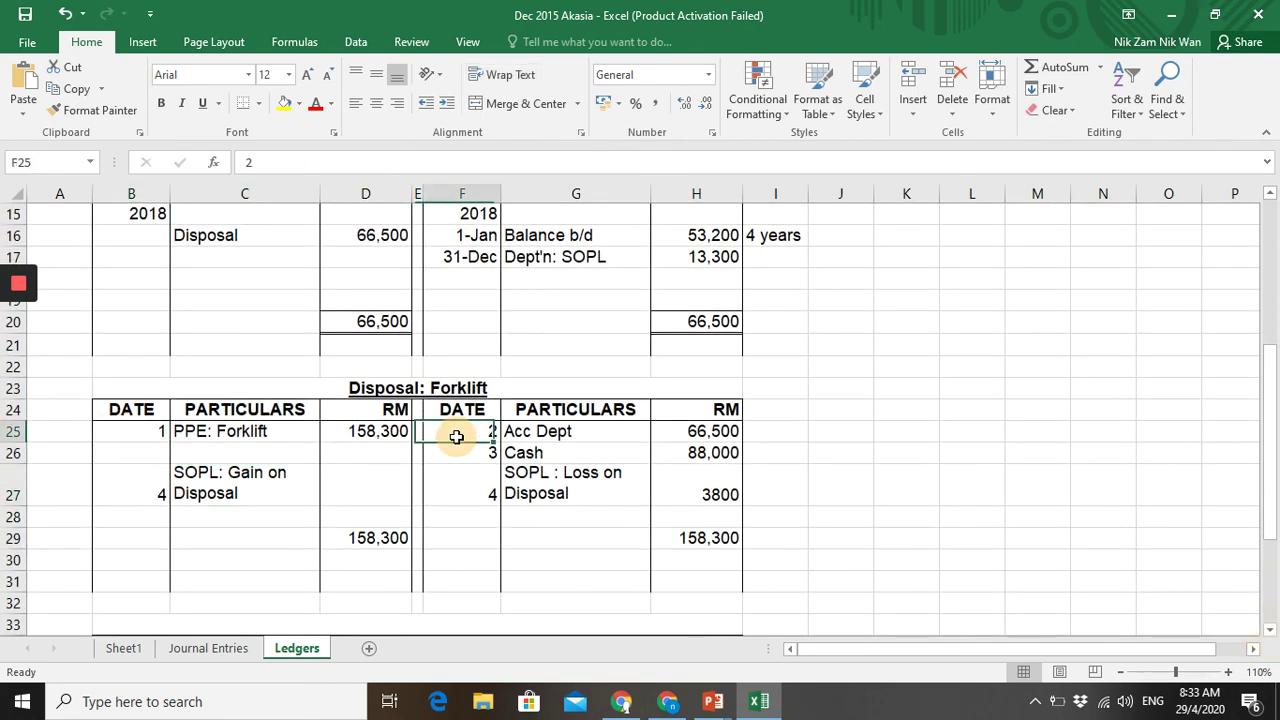
{"action": "left_click", "coordinate": [469, 462]}
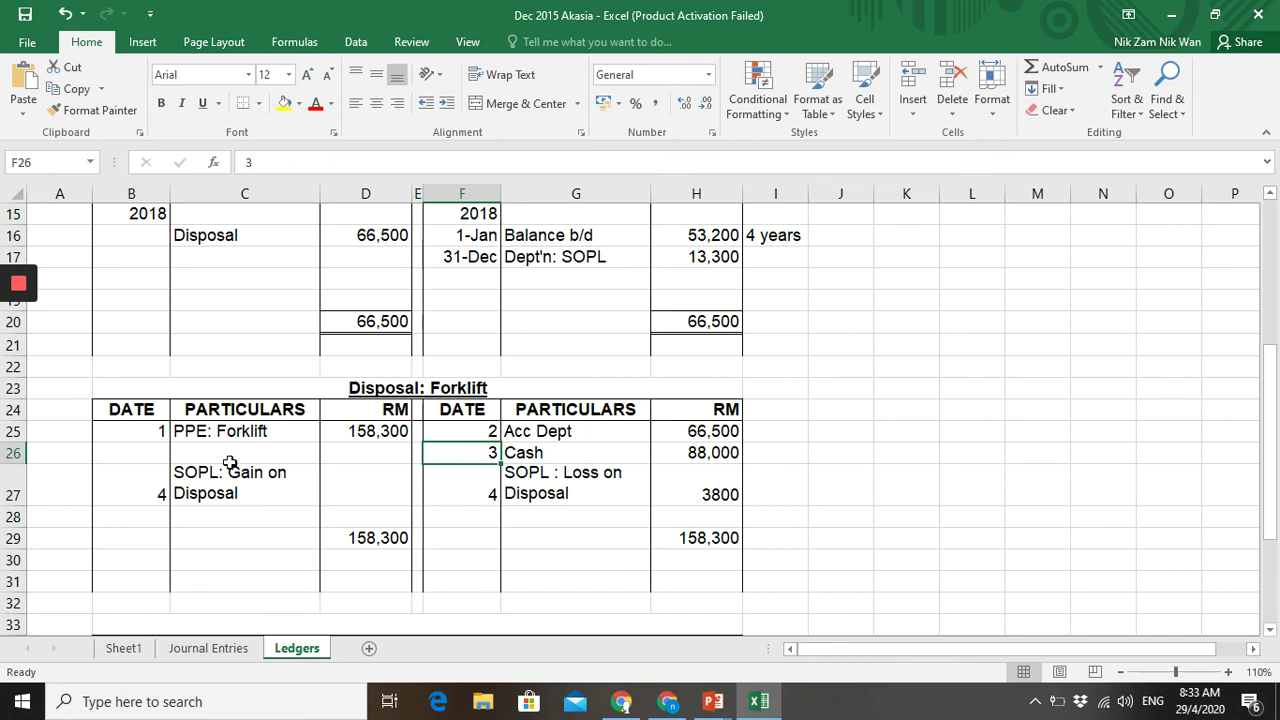
{"action": "left_click", "coordinate": [441, 480]}
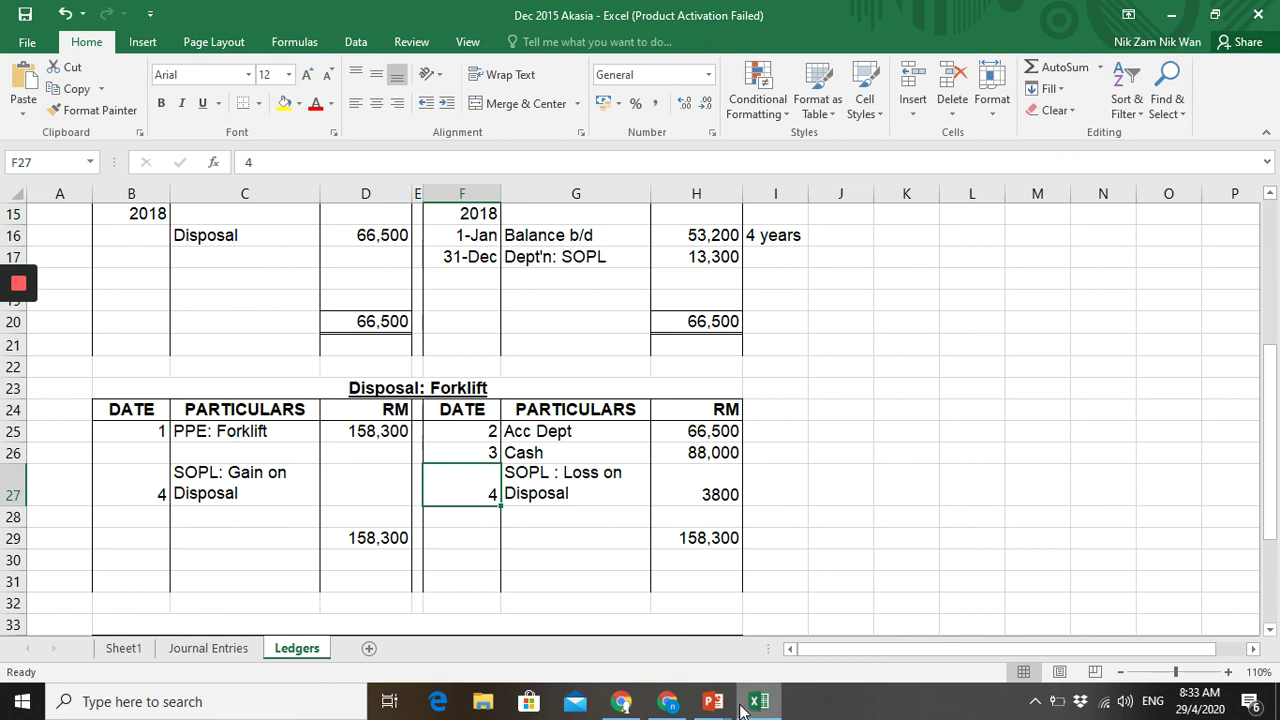
- Switch to the PowerPoint slide show with the Example 6: Dec 2015 question to check the disposal requirements
{"action": "mouse_move", "coordinate": [767, 705]}
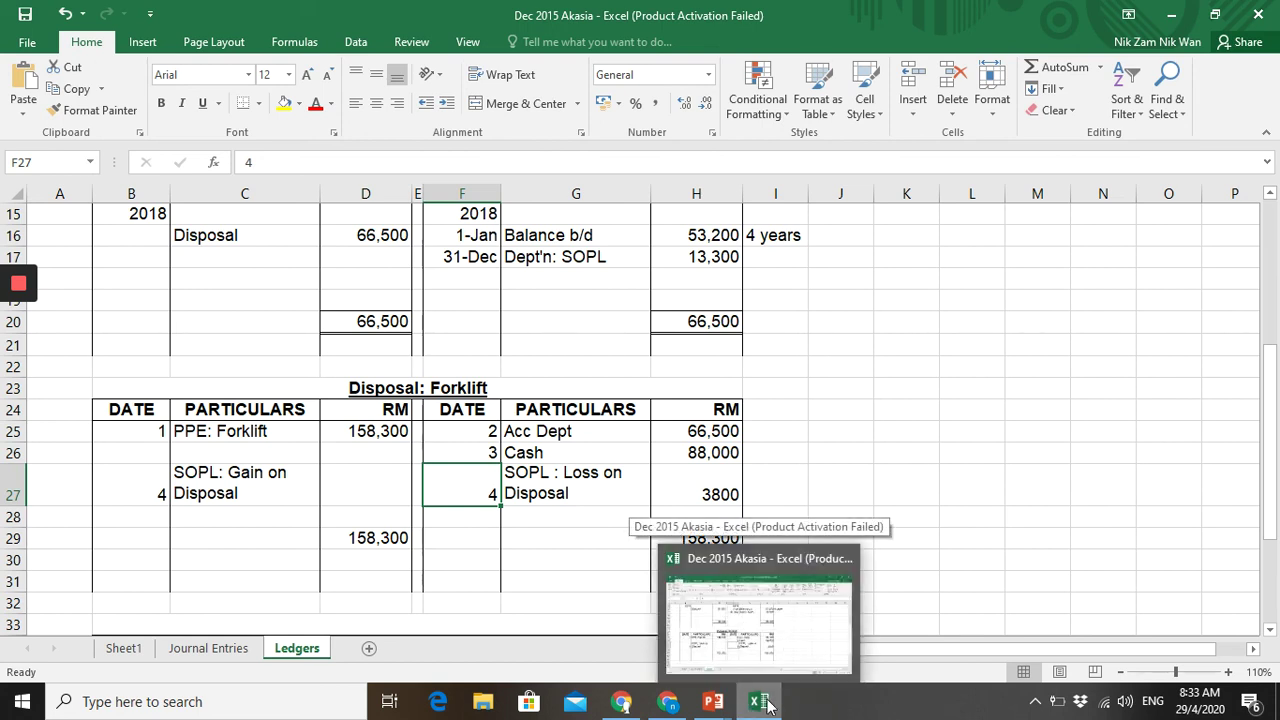
{"action": "mouse_move", "coordinate": [713, 701]}
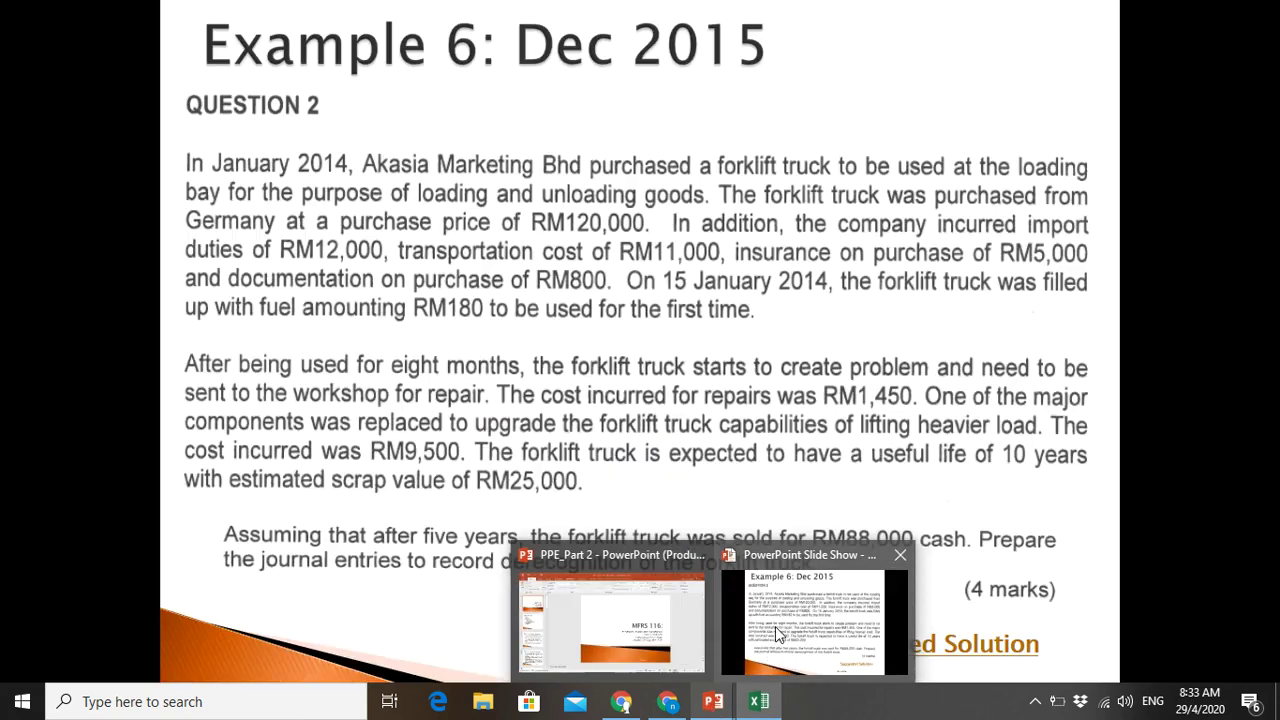
{"action": "left_click", "coordinate": [778, 635]}
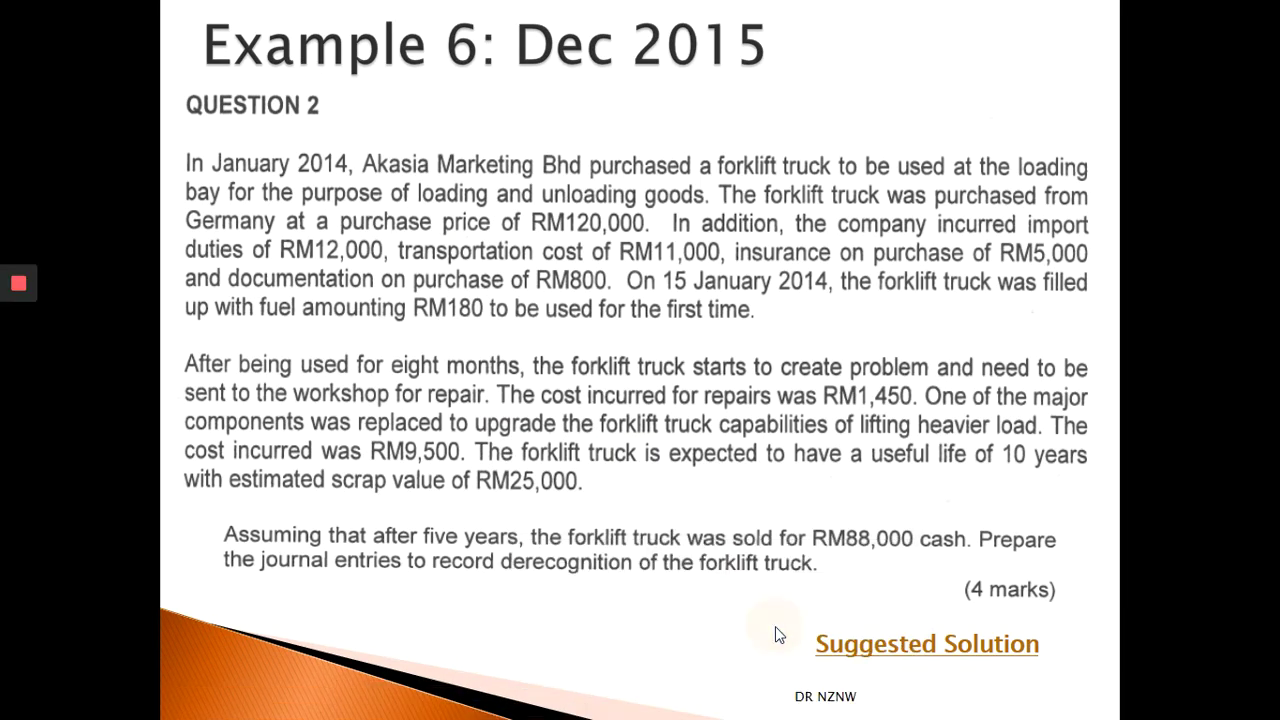